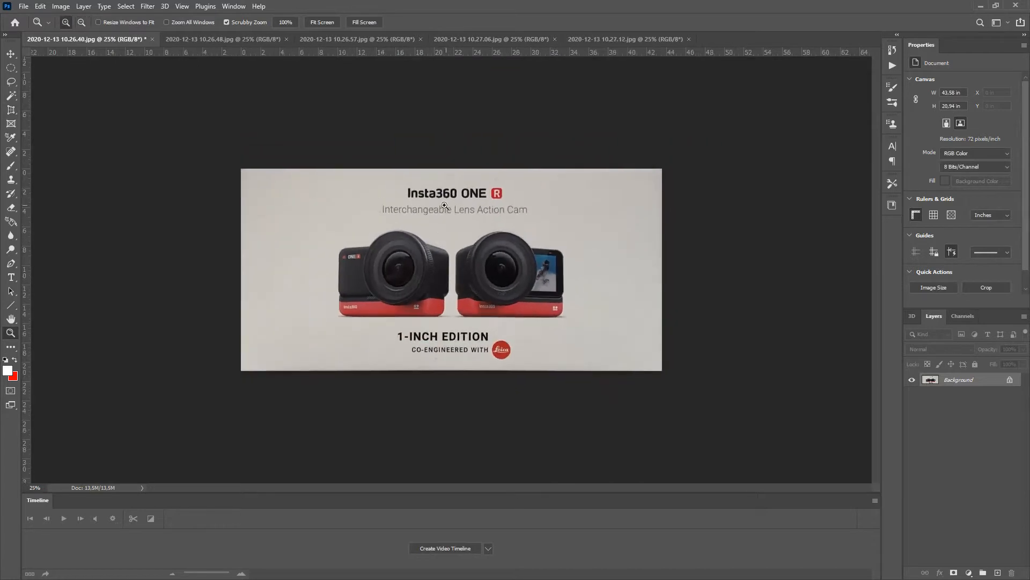
# Step: Perspective-crop the 10.27.06 photo to the four corners of the box side with the feature icons
pyautogui.click(426, 254)
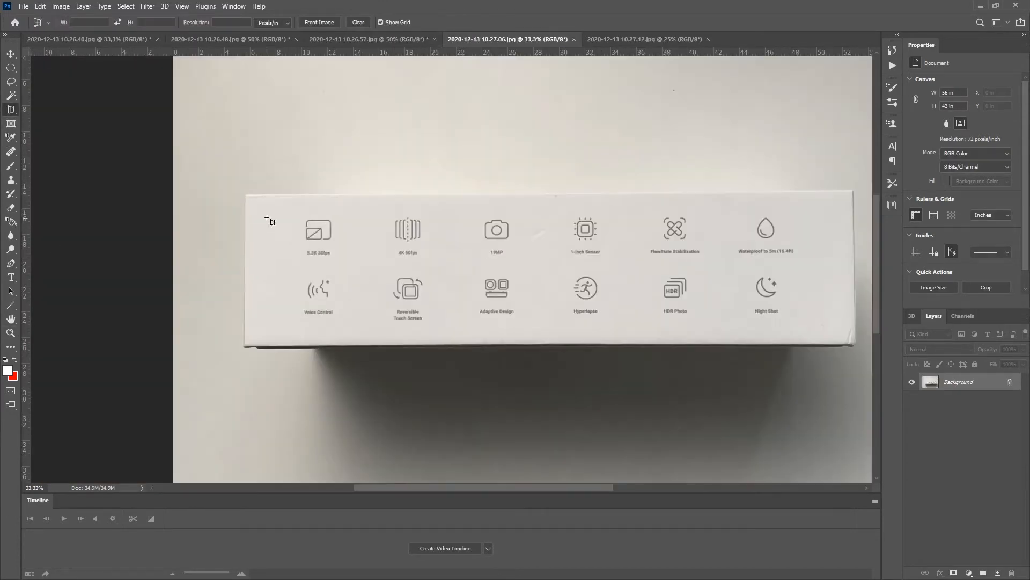
pyautogui.click(246, 195)
pyautogui.click(853, 192)
pyautogui.click(854, 344)
pyautogui.click(244, 346)
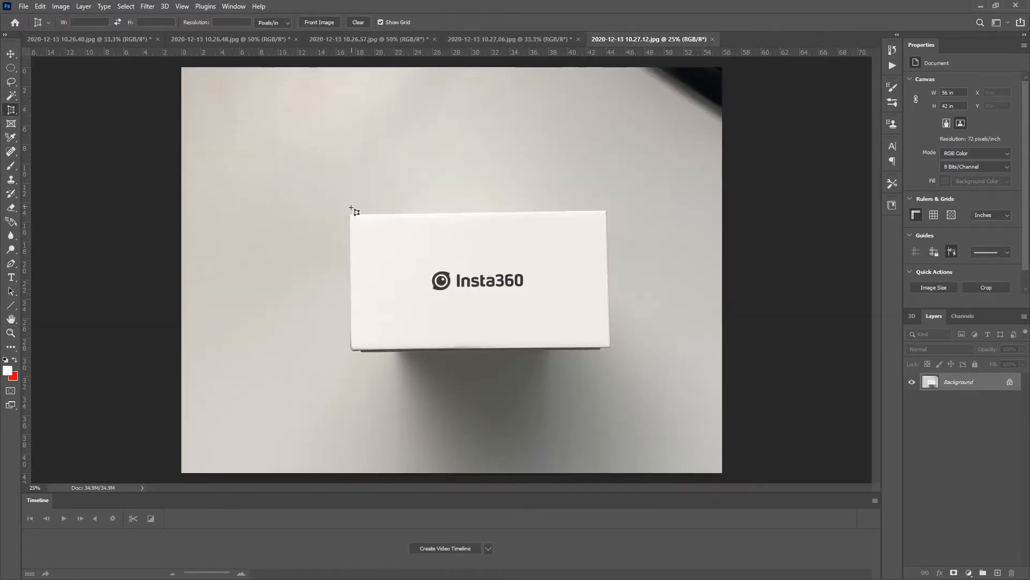
# Step: Perspective-crop the 10.27.12 photo to the four corners of the box end with the Insta360 logo
pyautogui.click(350, 216)
pyautogui.click(605, 211)
pyautogui.click(609, 346)
pyautogui.click(354, 348)
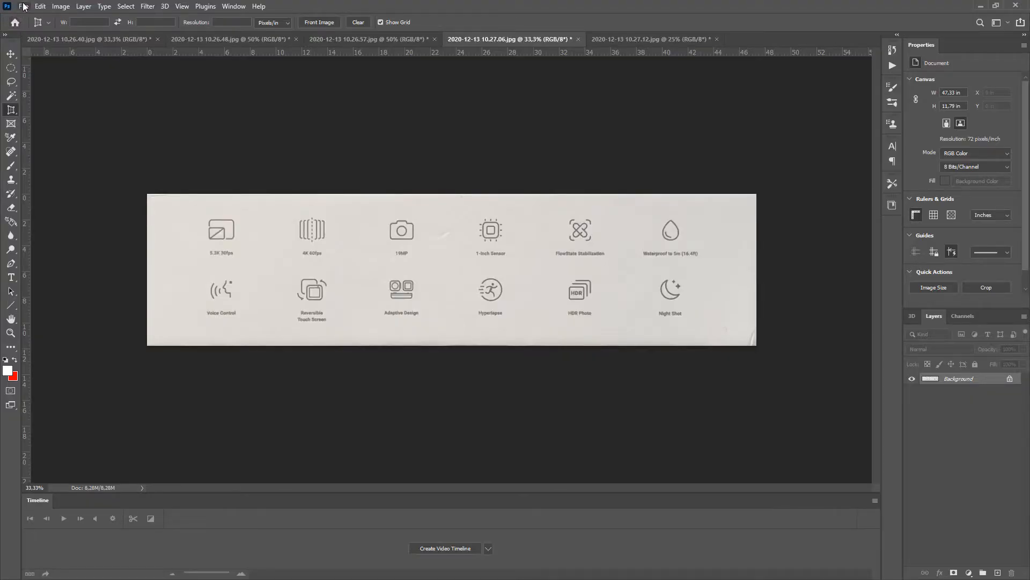
# Step: Create a new 4096 x 4096 pixel document at 300 pixels/inch with a white background
pyautogui.click(24, 5)
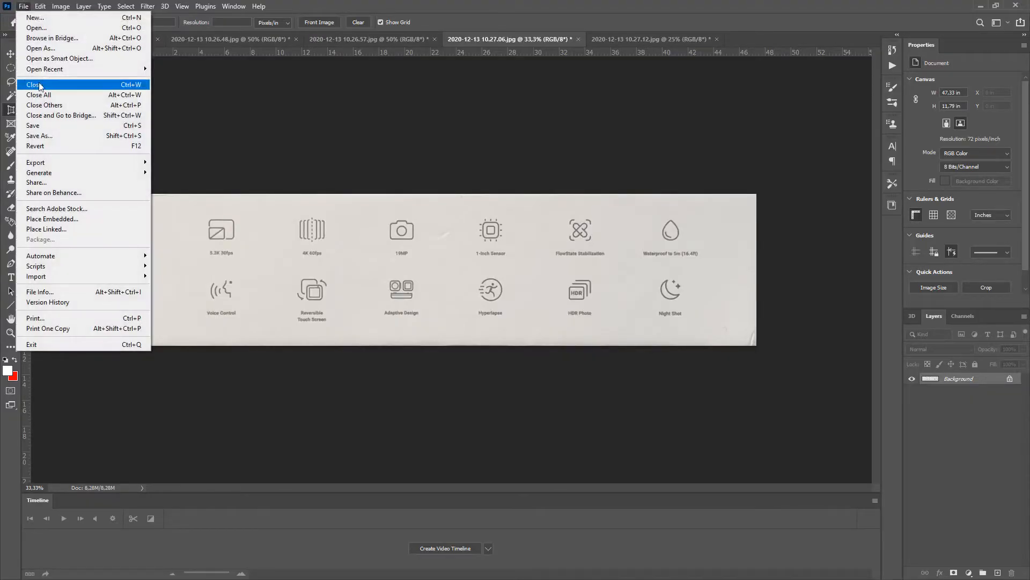
pyautogui.click(35, 18)
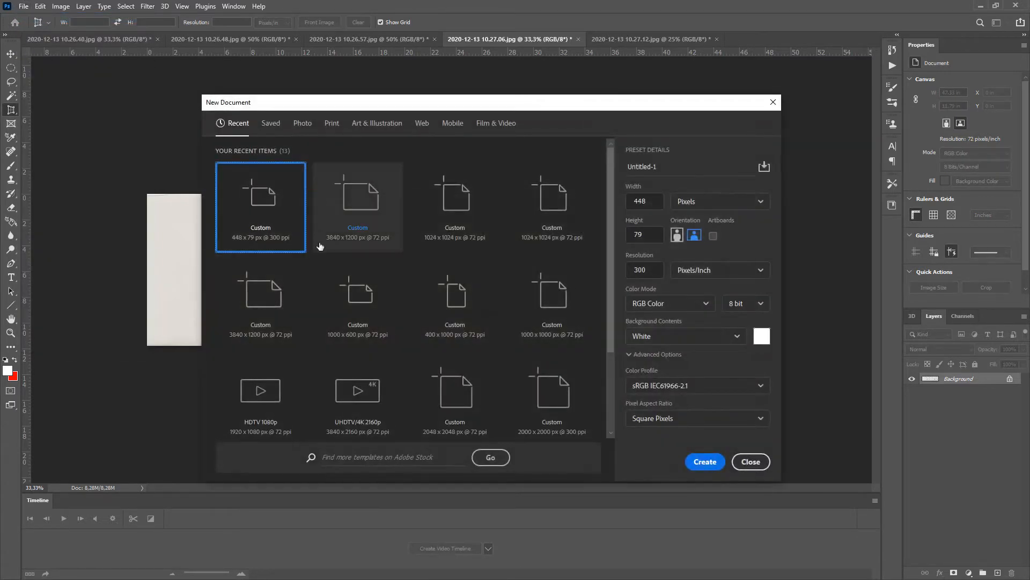
pyautogui.click(653, 201)
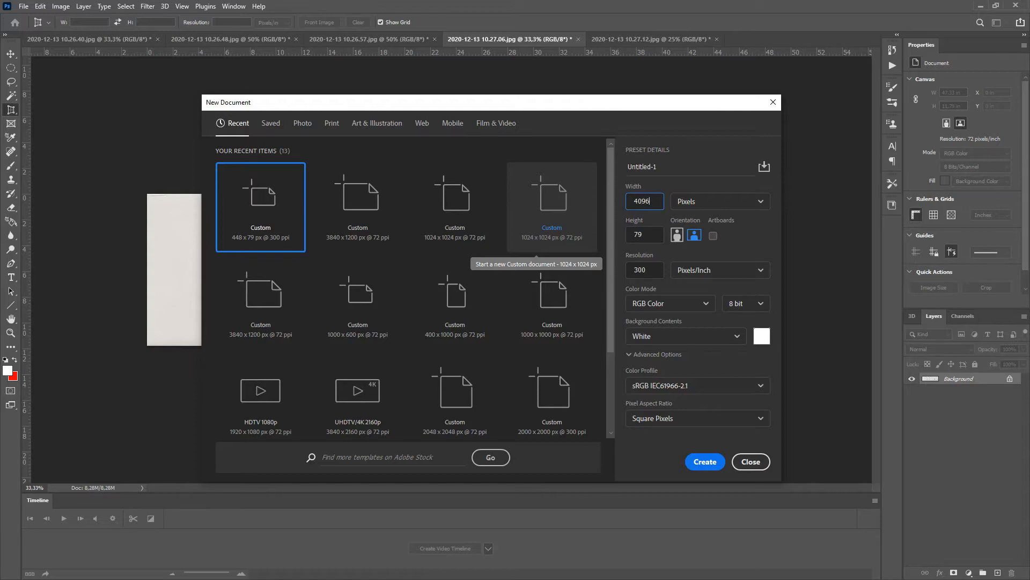
pyautogui.press('Tab')
pyautogui.write('40')
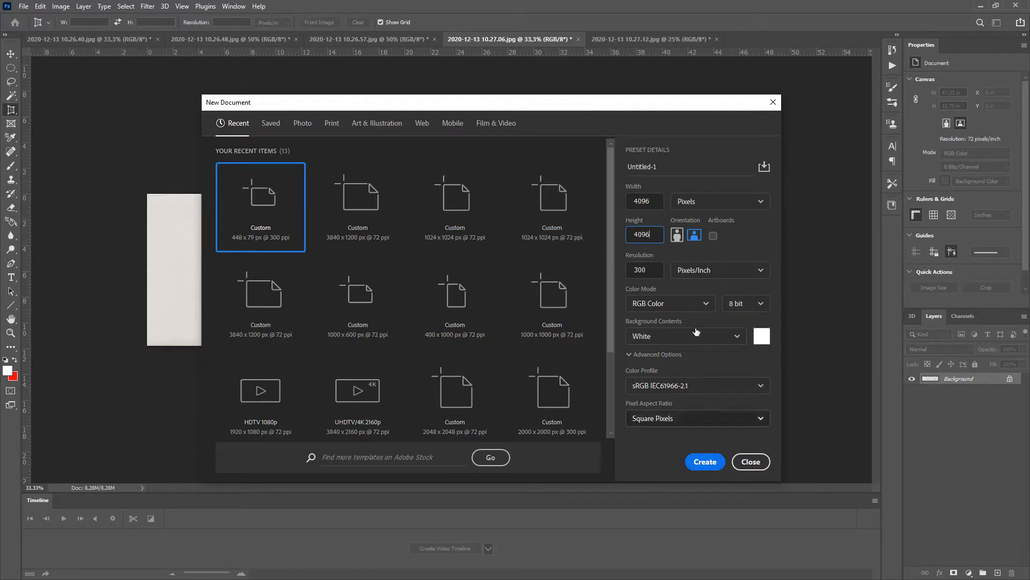
pyautogui.click(707, 465)
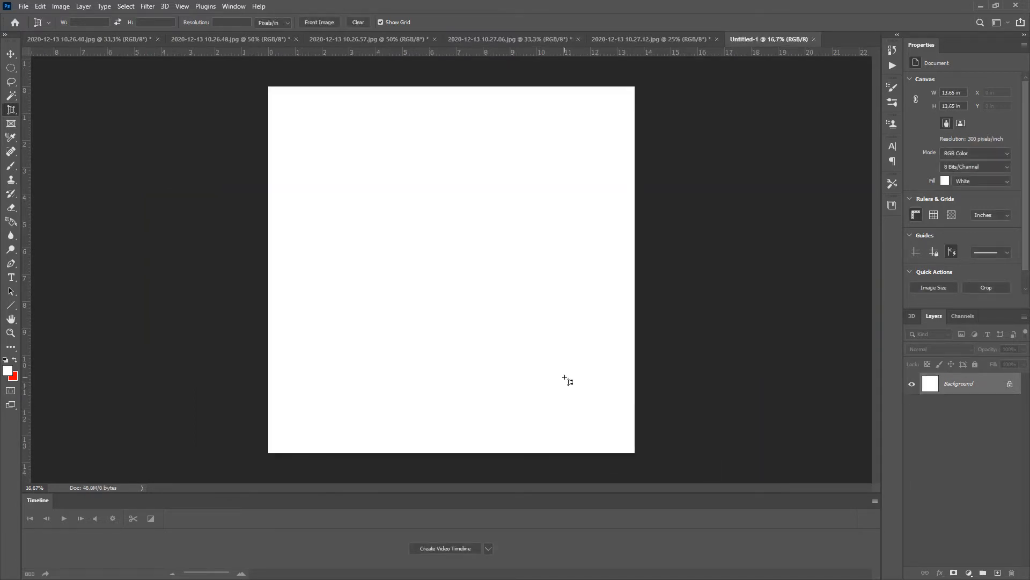
# Step: Copy the cropped box front from the 10.26.40 image into the upper part of the new document with the Move tool
pyautogui.click(114, 39)
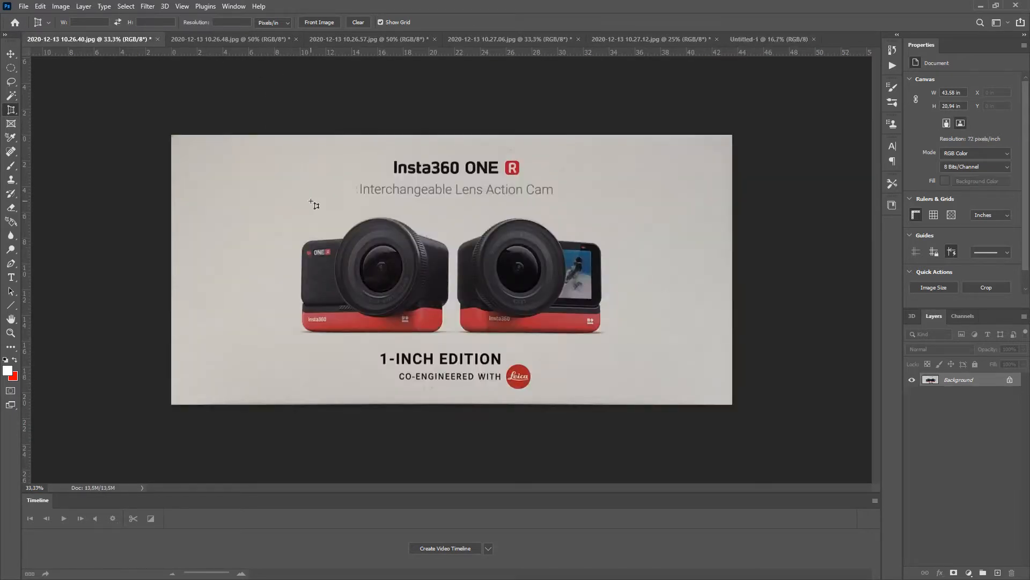
pyautogui.press('v')
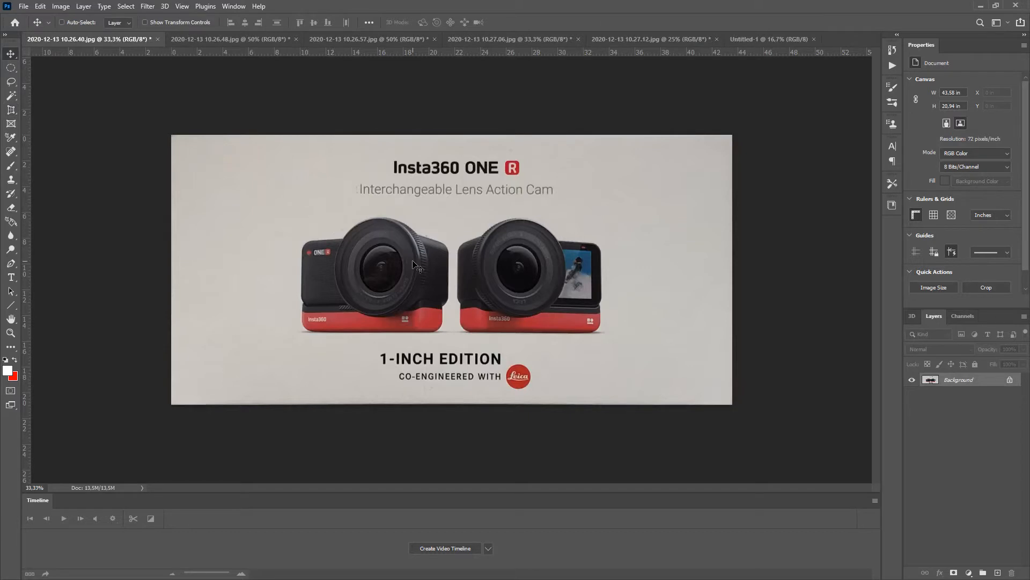
pyautogui.click(751, 40)
pyautogui.moveTo(752, 41); pyautogui.dragTo(416, 159)
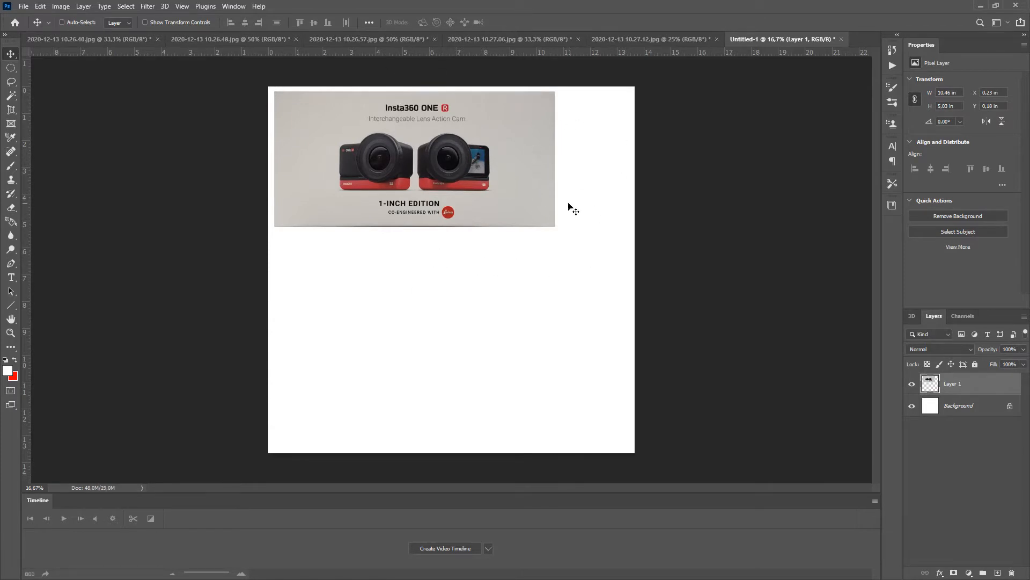
# Step: Copy the four-photo box side from the 10.26.48 image into Untitled-1, below the box front
pyautogui.click(196, 39)
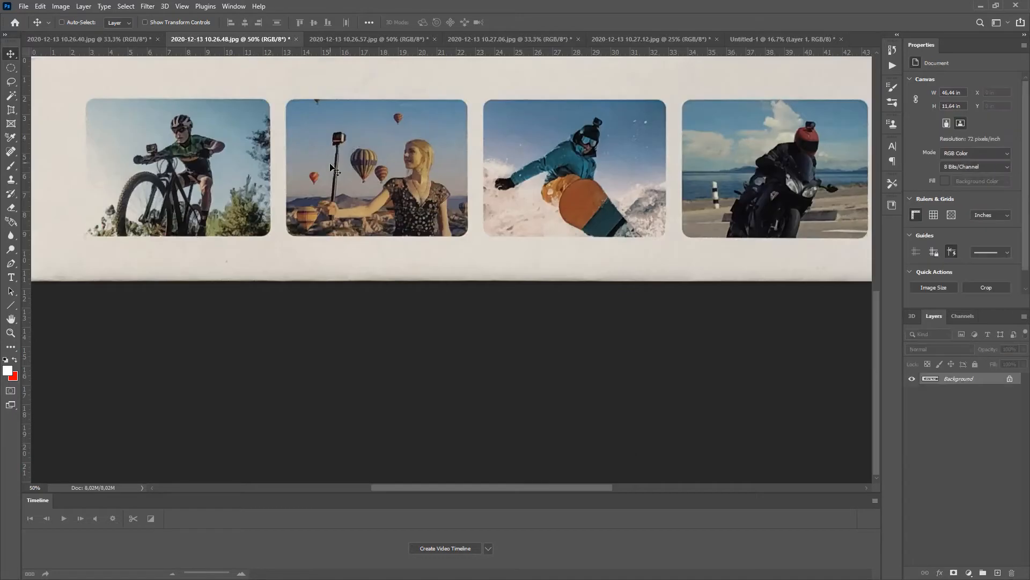
pyautogui.moveTo(512, 120); pyautogui.dragTo(533, 182)
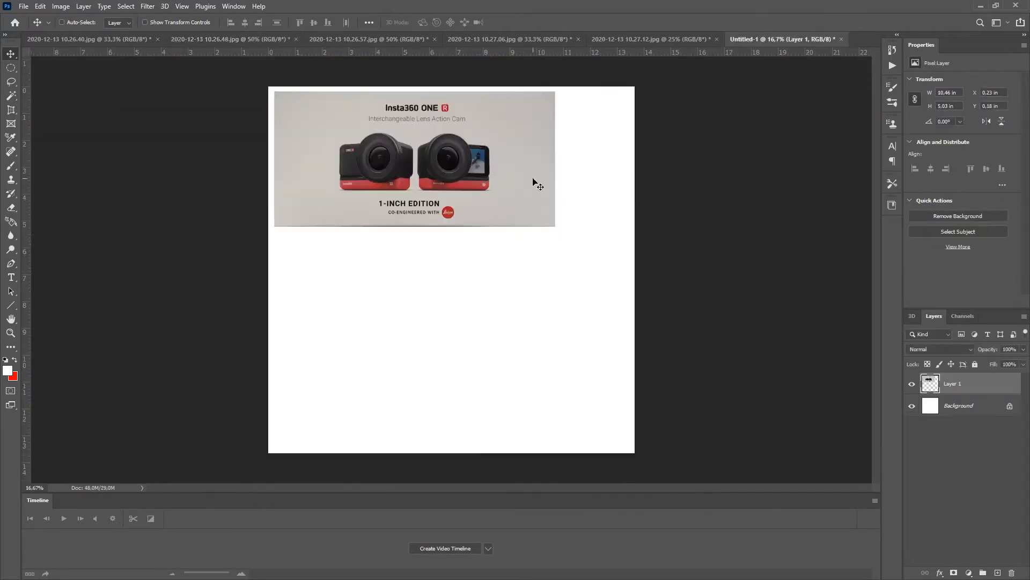
pyautogui.click(189, 36)
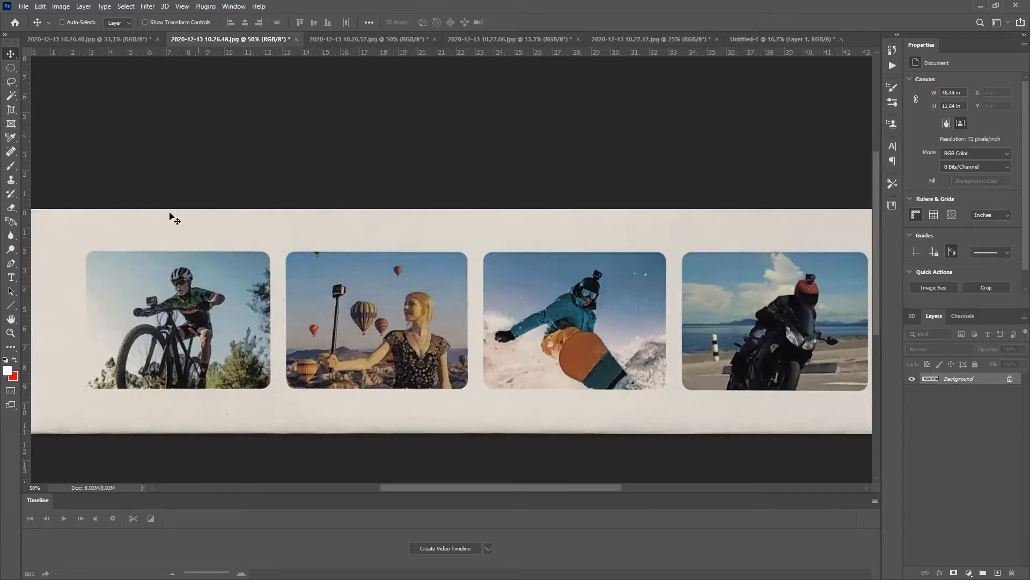
pyautogui.moveTo(339, 293); pyautogui.dragTo(457, 307)
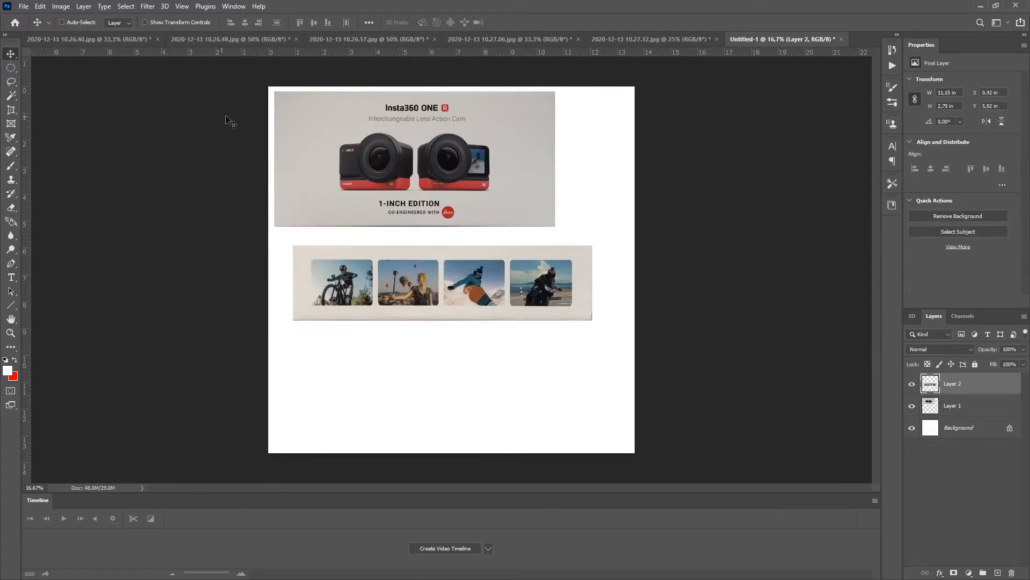
# Step: Copy the box back from the 10.26.57 image into Untitled-1, at the bottom of the canvas
pyautogui.click(319, 41)
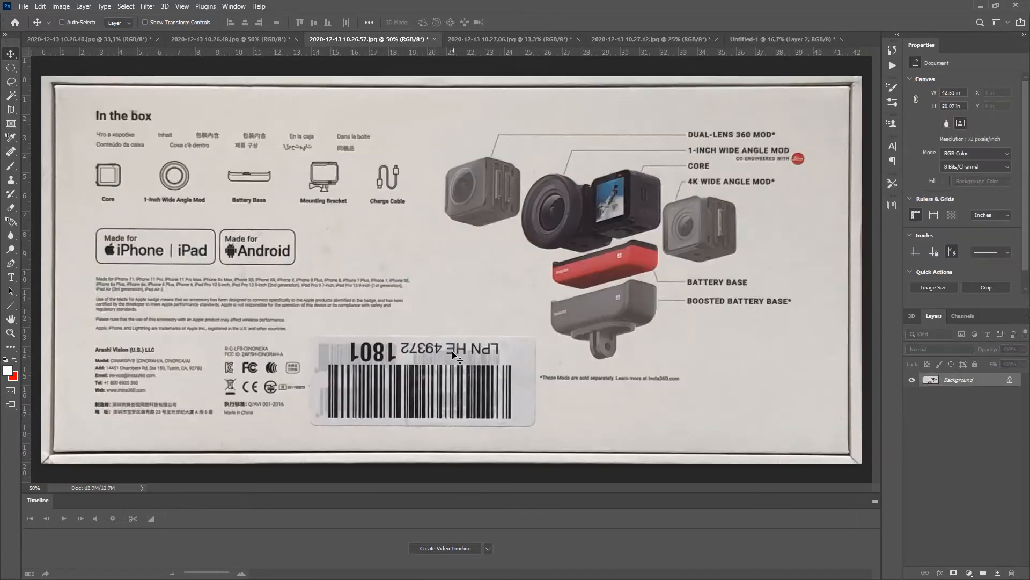
pyautogui.moveTo(733, 113); pyautogui.dragTo(732, 54)
pyautogui.moveTo(516, 253); pyautogui.dragTo(409, 434)
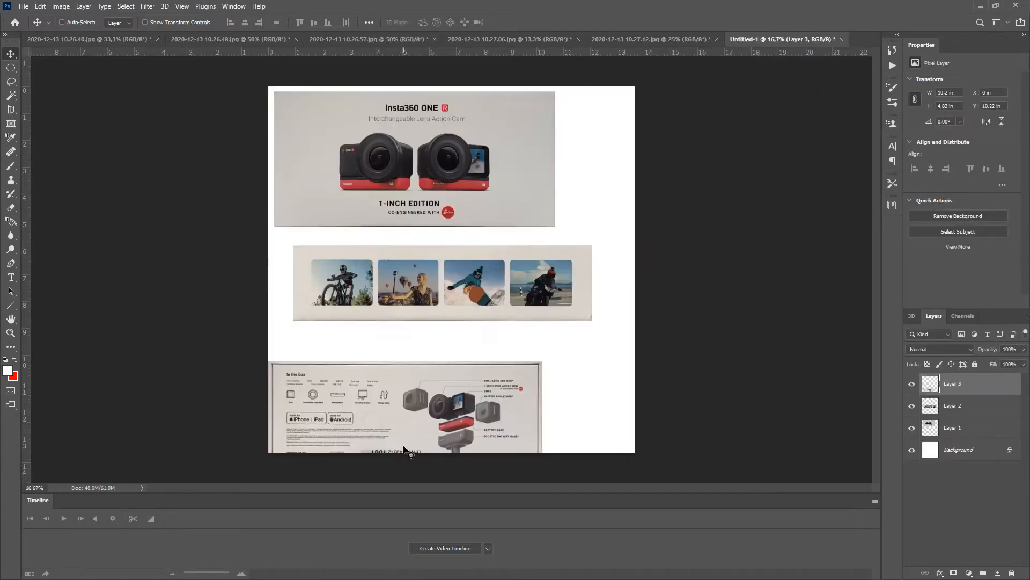
# Step: Copy the feature-icon side from 10.27.06 and the Insta360 logo end from 10.27.12 into Untitled-1
pyautogui.click(531, 41)
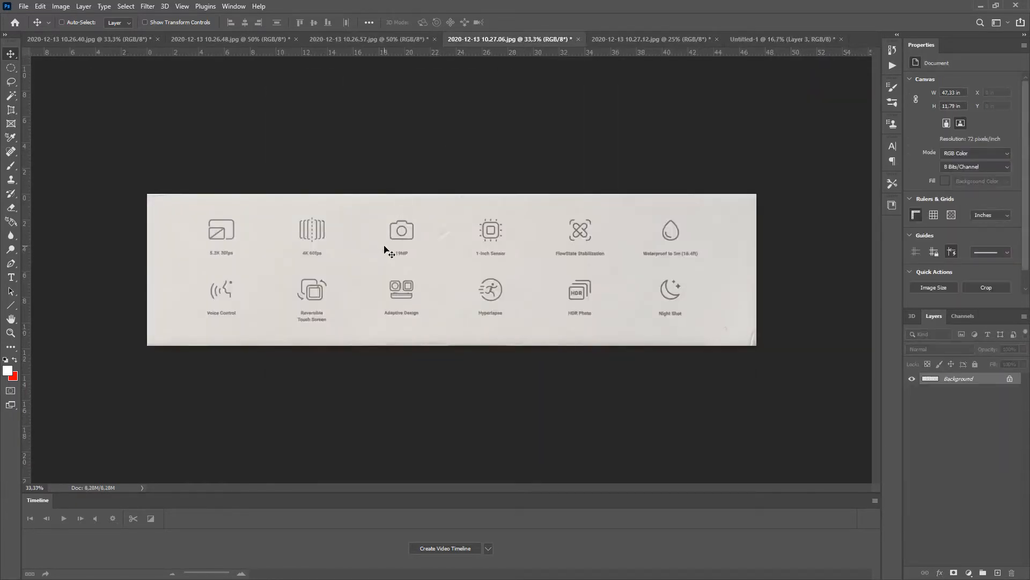
pyautogui.moveTo(397, 267); pyautogui.dragTo(539, 269)
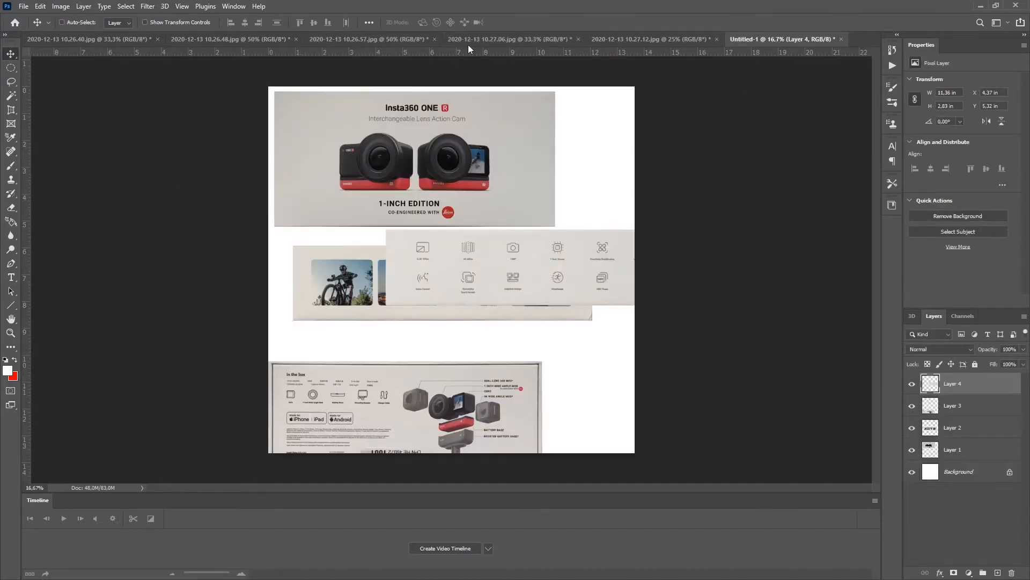
pyautogui.click(634, 41)
pyautogui.moveTo(464, 266); pyautogui.dragTo(513, 326)
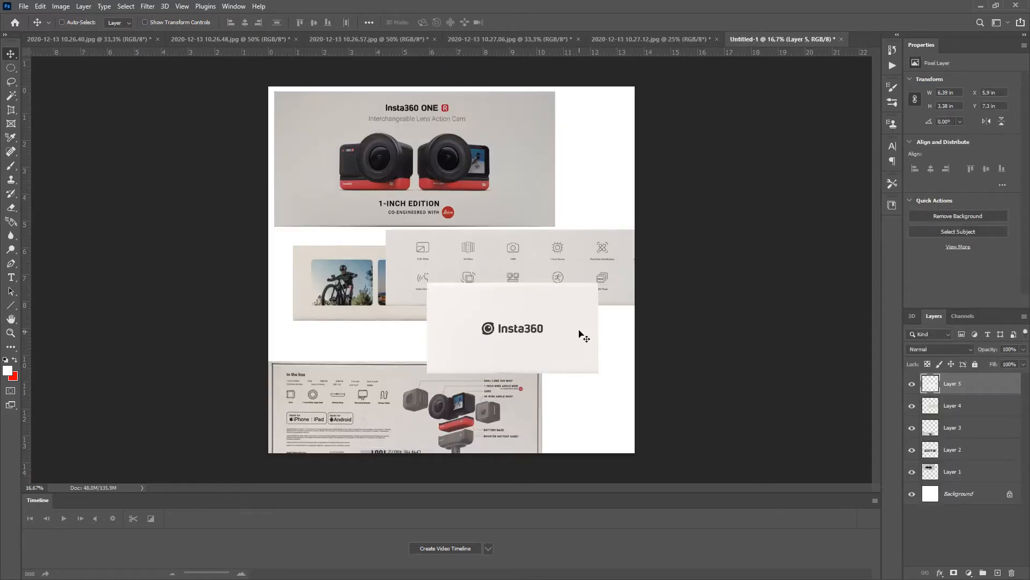
# Step: Move the logo end and the feature-icon side over to the right edge of the canvas, clear of the other panels
pyautogui.moveTo(555, 360); pyautogui.dragTo(680, 402)
pyautogui.moveTo(597, 274); pyautogui.dragTo(726, 272)
pyautogui.click(968, 399)
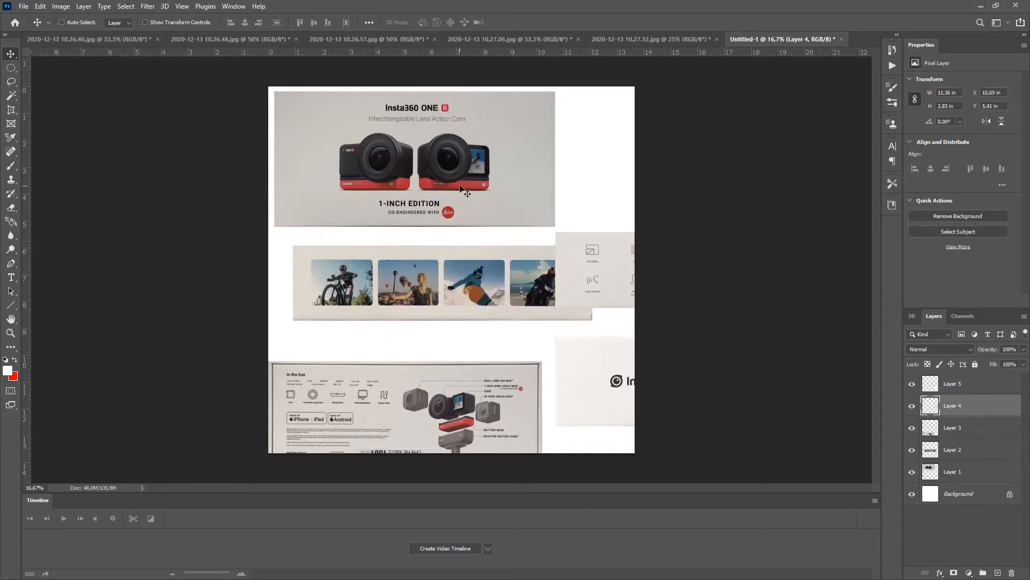
# Step: Scale the box front to 83.69% and place it in the upper-left corner of the canvas
pyautogui.click(961, 473)
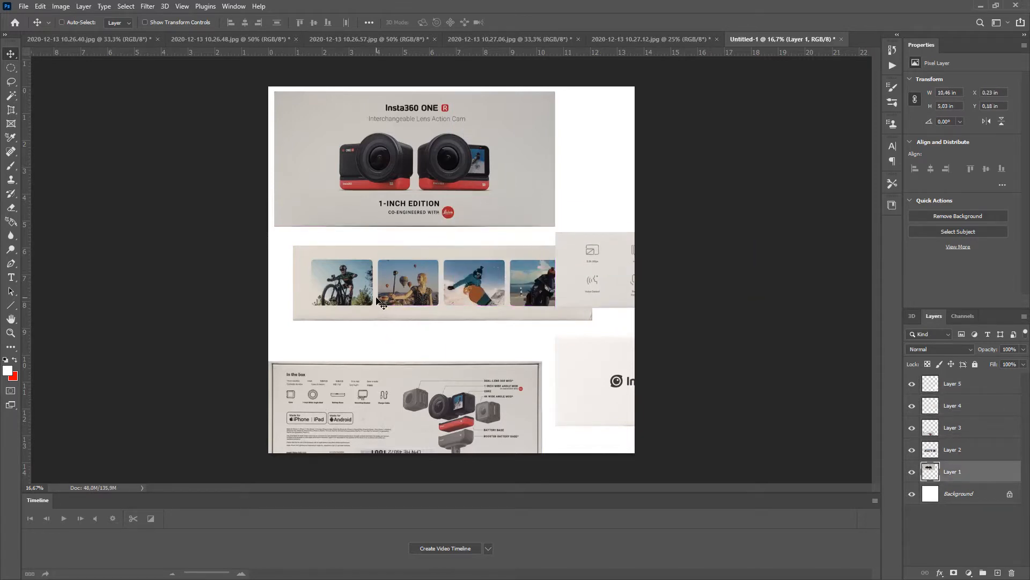
pyautogui.hotkey('ctrl', 't')
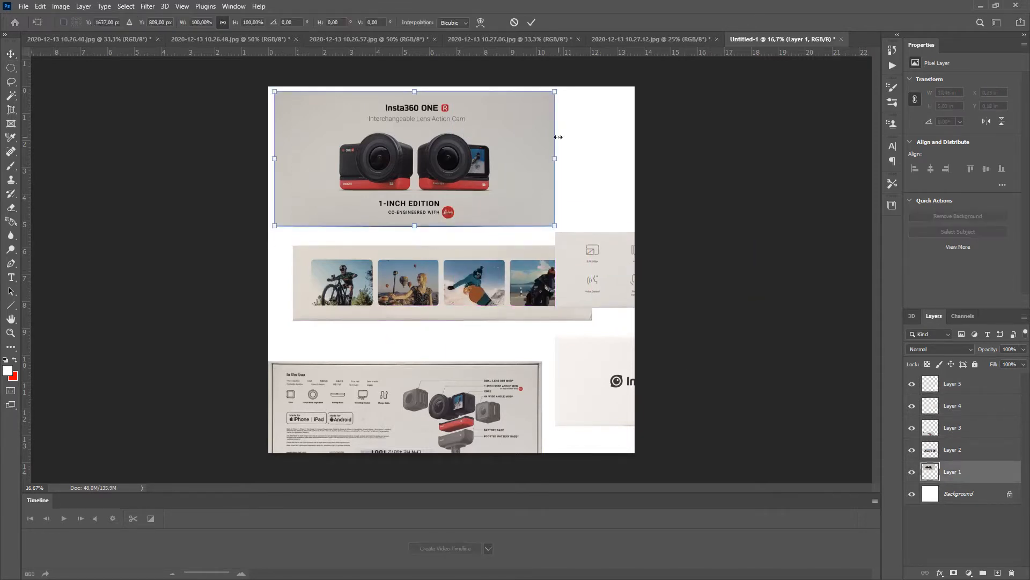
pyautogui.moveTo(557, 89); pyautogui.dragTo(513, 119)
pyautogui.moveTo(478, 159); pyautogui.dragTo(479, 141)
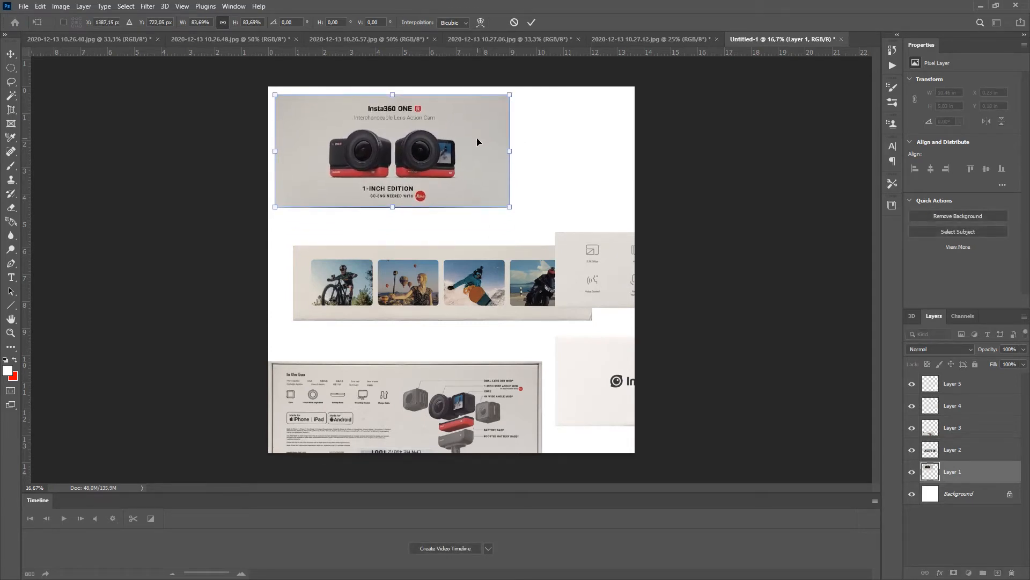
pyautogui.press('Return')
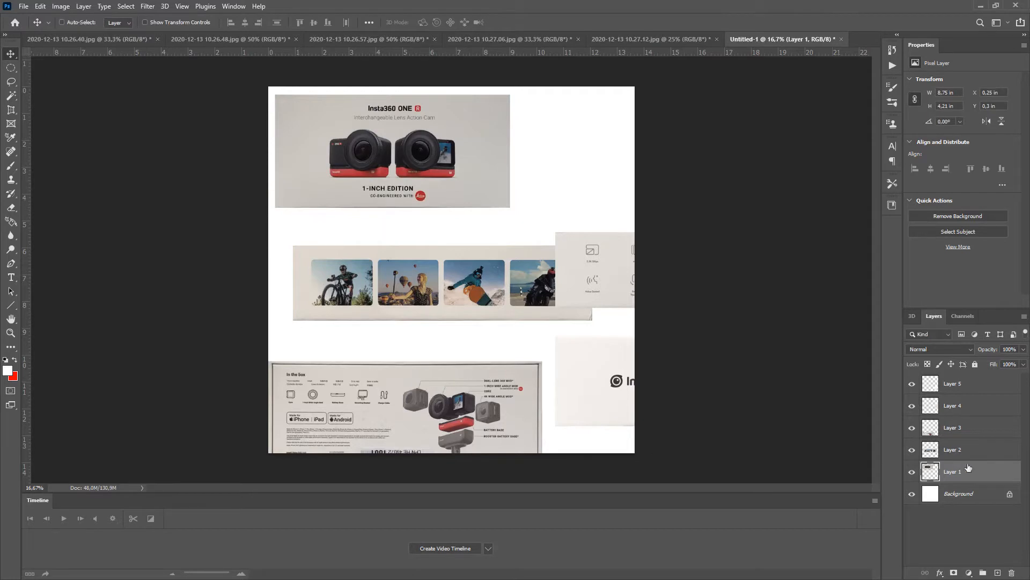
# Step: Move the four-photo side toward the canvas's right edge and the box back up beneath the box front
pyautogui.click(959, 452)
pyautogui.moveTo(462, 430); pyautogui.dragTo(667, 433)
pyautogui.rightClick(364, 415)
pyautogui.click(376, 425)
pyautogui.moveTo(375, 405); pyautogui.dragTo(382, 258)
# Step: Scale the box back to about 8.74 in wide to match the box front and align it directly beneath it
pyautogui.hotkey('ctrl', 't')
pyautogui.moveTo(549, 209); pyautogui.dragTo(502, 205)
pyautogui.press('Return')
pyautogui.moveTo(455, 267); pyautogui.dragTo(444, 246)
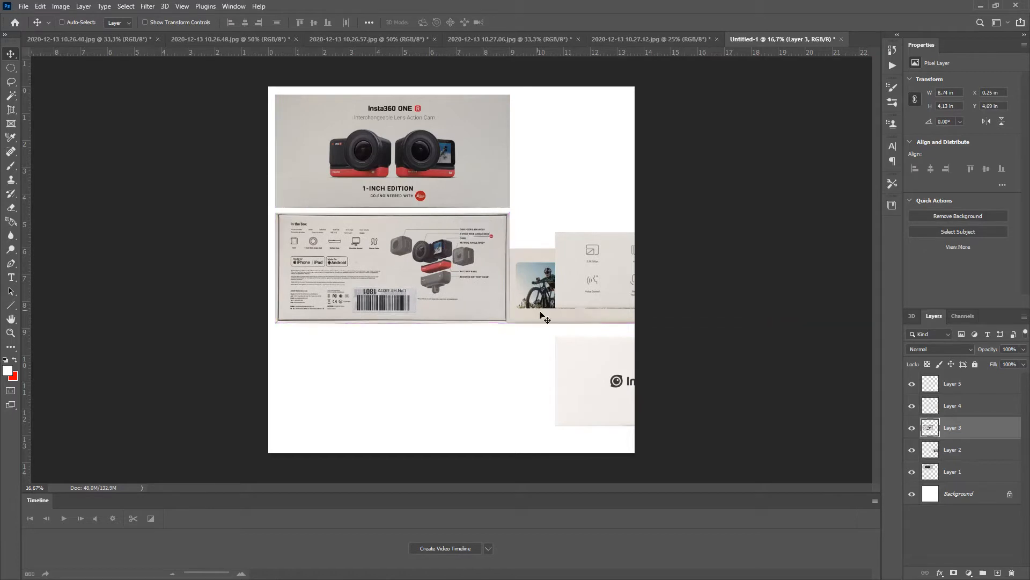
# Step: Move the Insta360 logo end beneath the box back, aligned to its left edge
pyautogui.rightClick(593, 388)
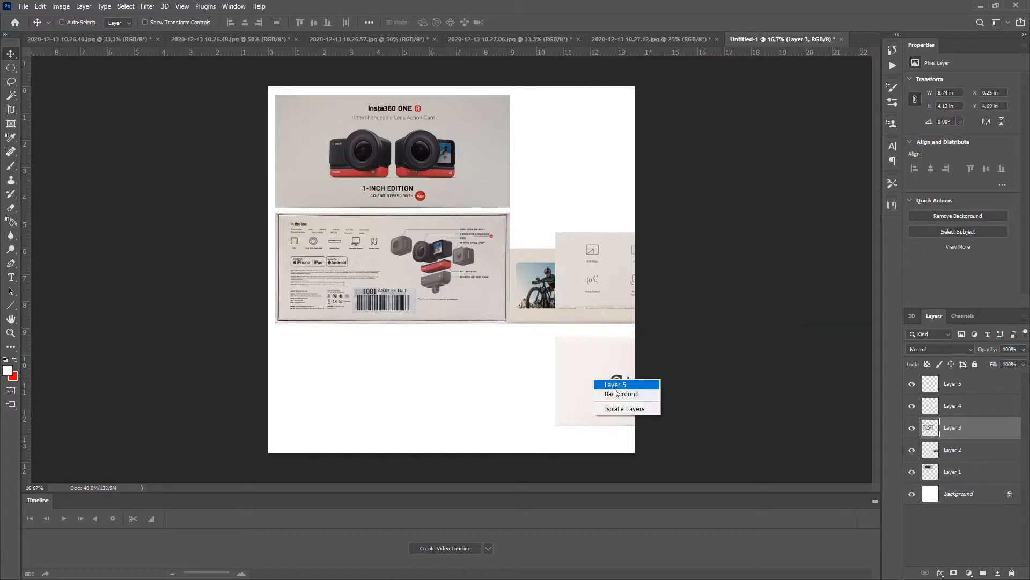
pyautogui.click(614, 385)
pyautogui.moveTo(616, 385); pyautogui.dragTo(339, 377)
# Step: Rotate the feature-icon side by -90°, scale it to 74.69% and stand it along the canvas's right side, level with the box front's top
pyautogui.rightClick(596, 244)
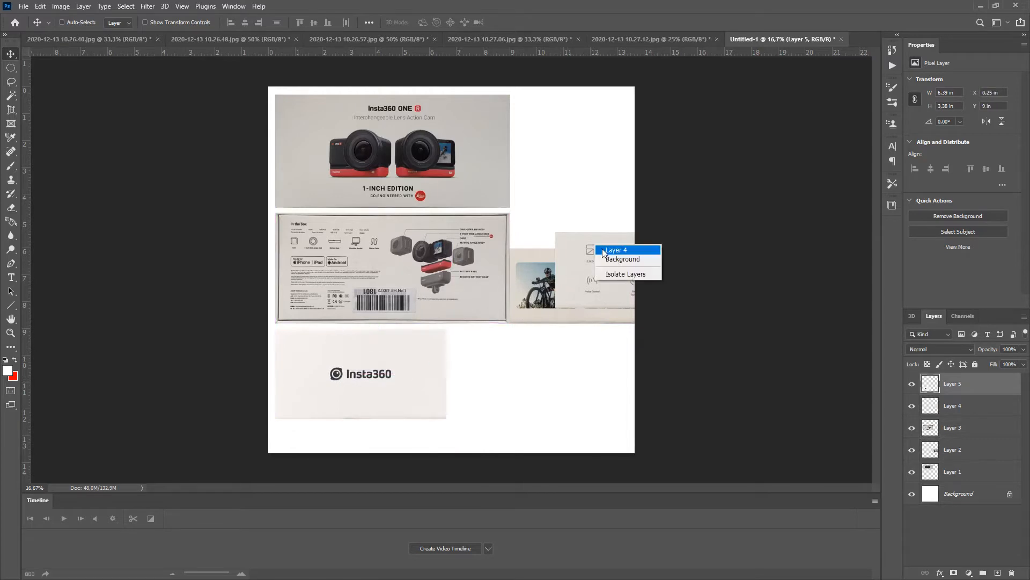
pyautogui.click(603, 250)
pyautogui.moveTo(605, 253); pyautogui.dragTo(365, 192)
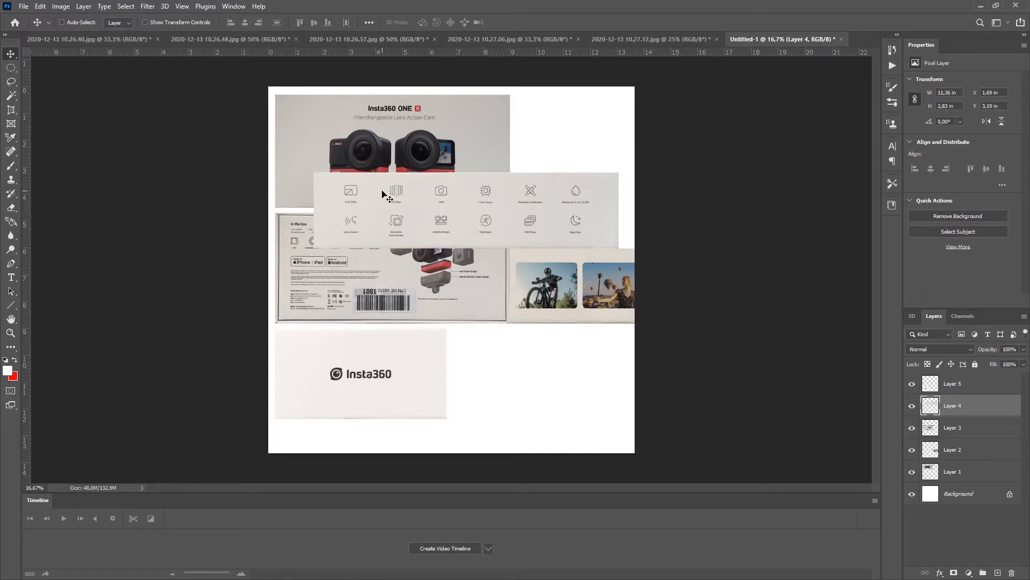
pyautogui.hotkey('ctrl', 't')
pyautogui.moveTo(626, 168); pyautogui.dragTo(433, 90)
pyautogui.moveTo(453, 166); pyautogui.dragTo(575, 204)
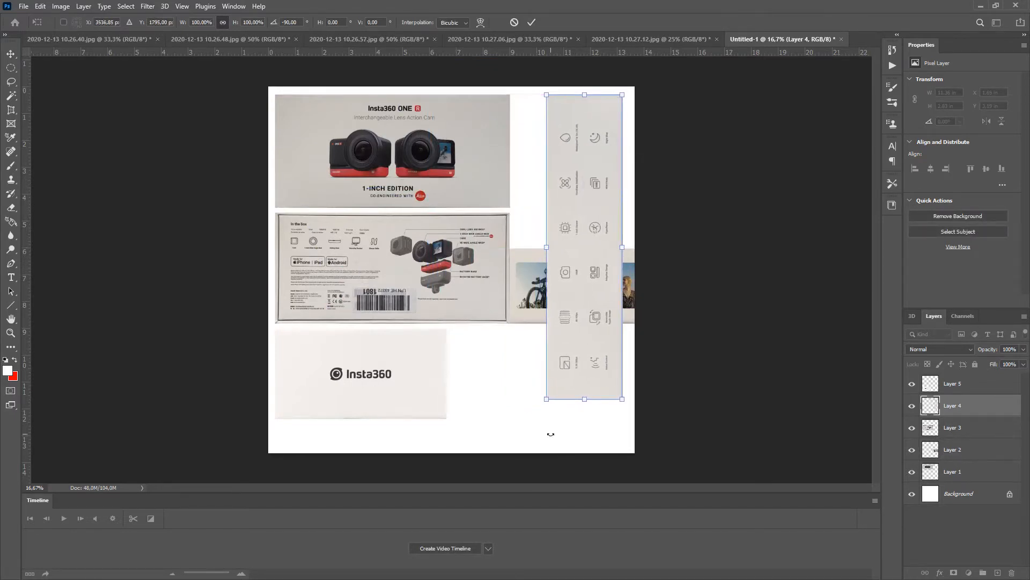
pyautogui.moveTo(547, 399); pyautogui.dragTo(551, 317)
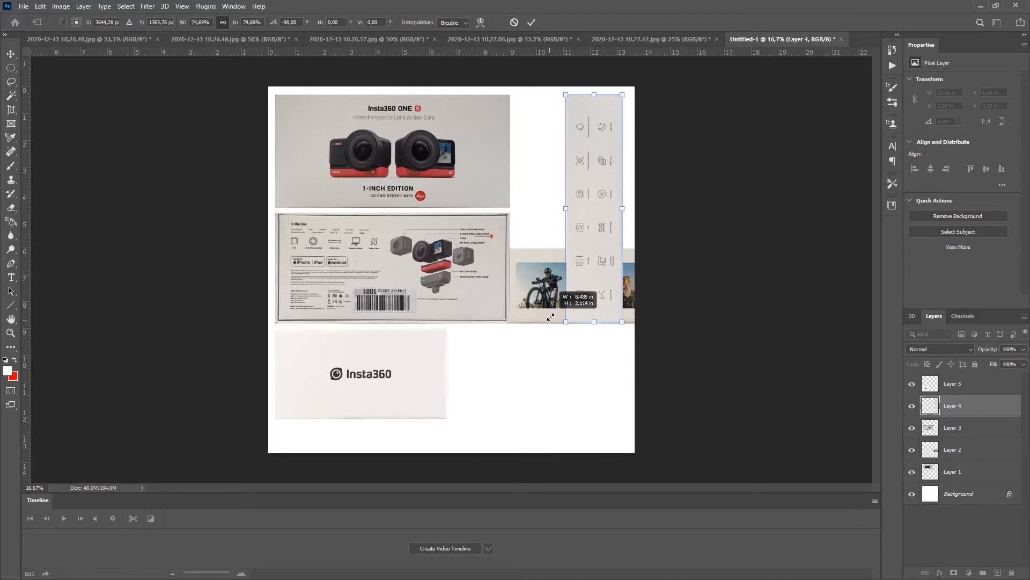
pyautogui.press('Return')
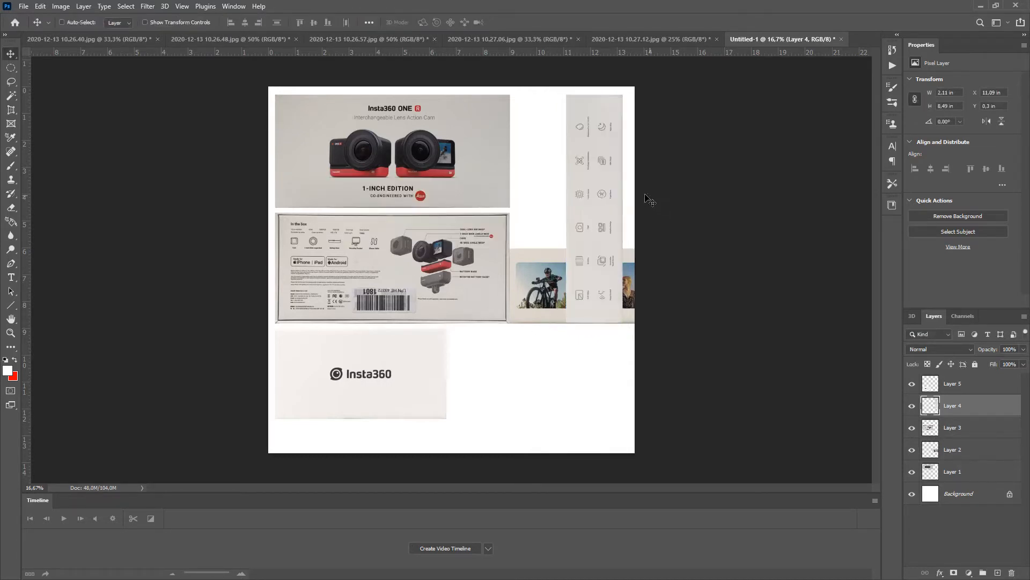
# Step: Move the four-photo side to the lower-left corner of the canvas, aligned with the left edges of the panels above
pyautogui.click(556, 282)
pyautogui.moveTo(556, 282); pyautogui.dragTo(346, 400)
pyautogui.moveTo(328, 407); pyautogui.dragTo(327, 405)
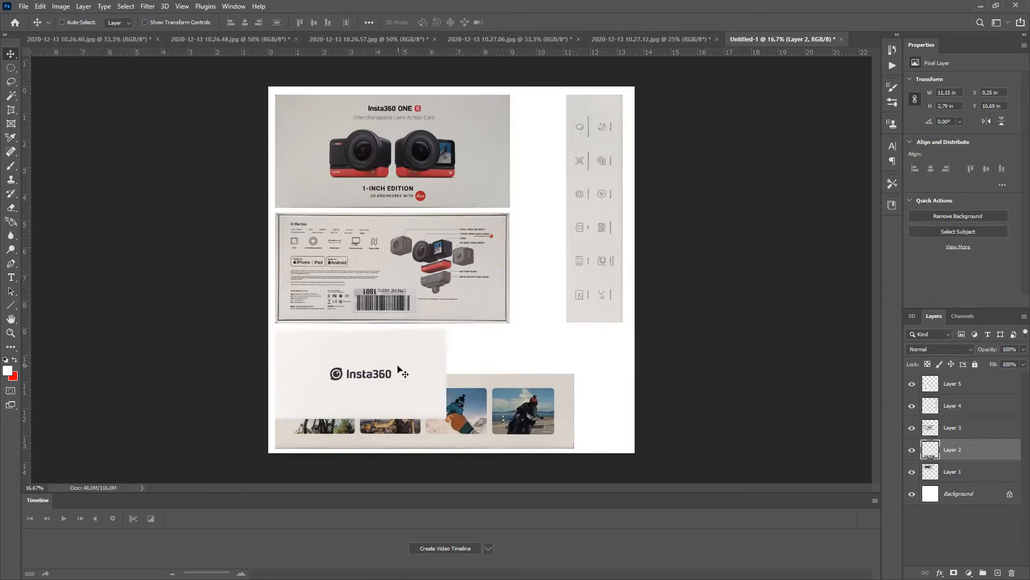
# Step: Move the Insta360 logo end mostly off the canvas's right edge to uncover the four-photo side
pyautogui.rightClick(375, 355)
pyautogui.click(404, 365)
pyautogui.moveTo(403, 365); pyautogui.dragTo(733, 317)
# Step: Scale down the four-photo side from its upper-right corner to slightly wider than the box back
pyautogui.rightClick(532, 396)
pyautogui.click(548, 402)
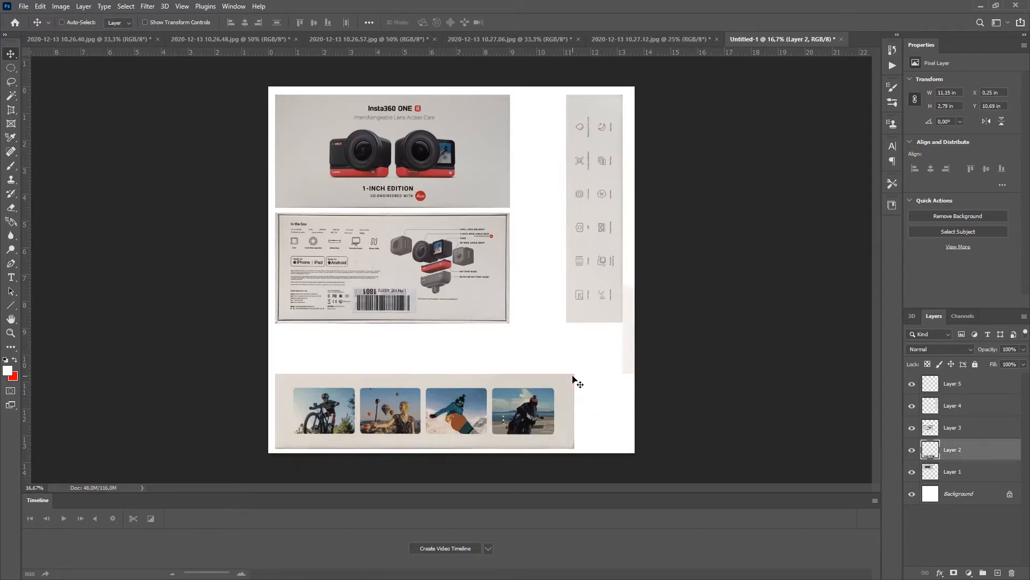
pyautogui.hotkey('ctrl', 't')
pyautogui.moveTo(572, 377); pyautogui.dragTo(520, 399)
pyautogui.press('Return')
# Step: Rotate the feature-icon side by 90° and move it between the box back and the four-photo side, aligned with their left edges
pyautogui.moveTo(596, 219)
pyautogui.mouseDown()
pyautogui.moveTo(599, 270)
pyautogui.moveTo(602, 170)
pyautogui.moveTo(593, 203)
pyautogui.mouseUp()
pyautogui.rightClick(591, 215)
pyautogui.click(596, 218)
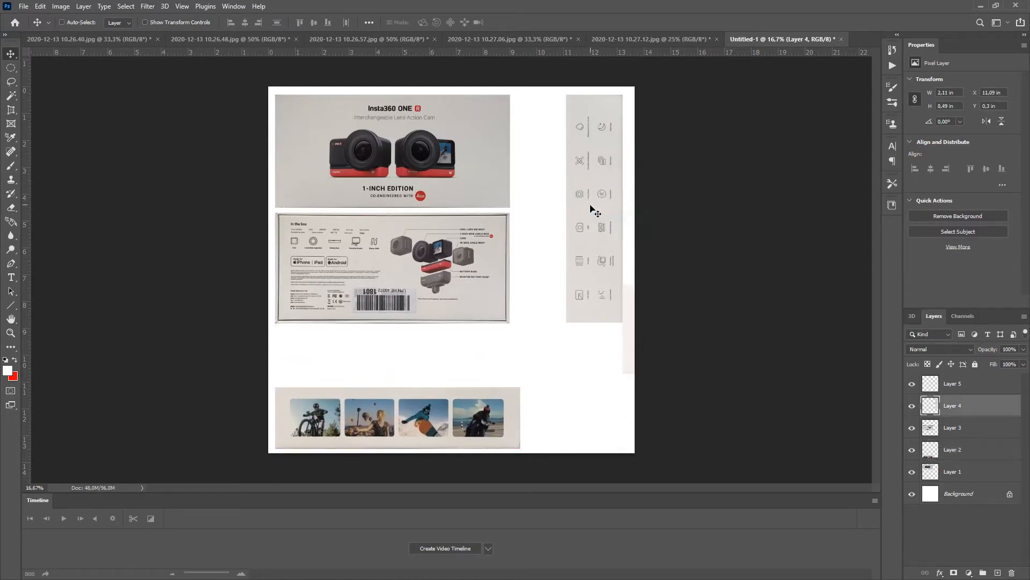
pyautogui.hotkey('ctrl', 't')
pyautogui.moveTo(625, 85); pyautogui.dragTo(696, 233)
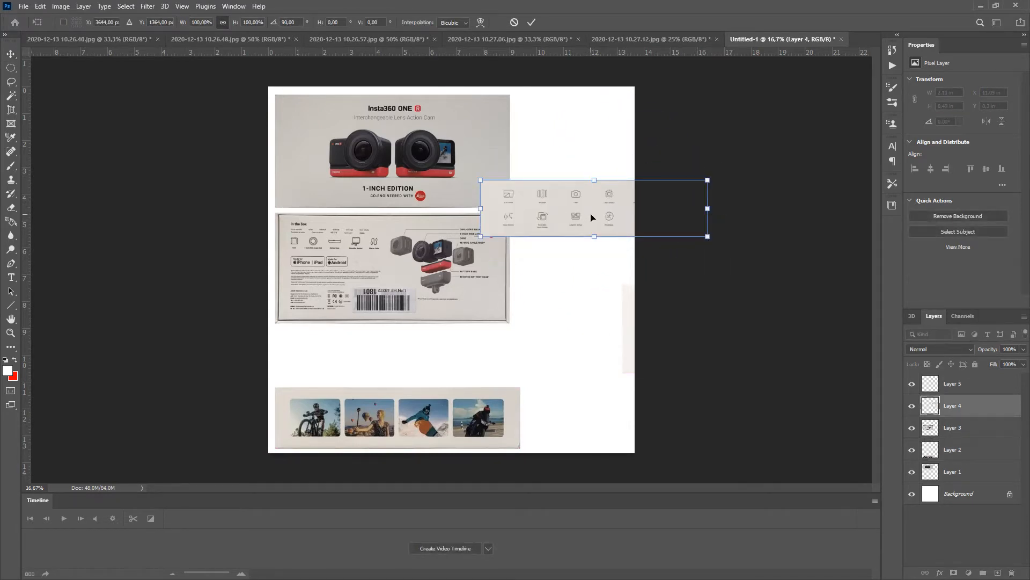
pyautogui.press('Return')
pyautogui.moveTo(592, 216); pyautogui.dragTo(388, 359)
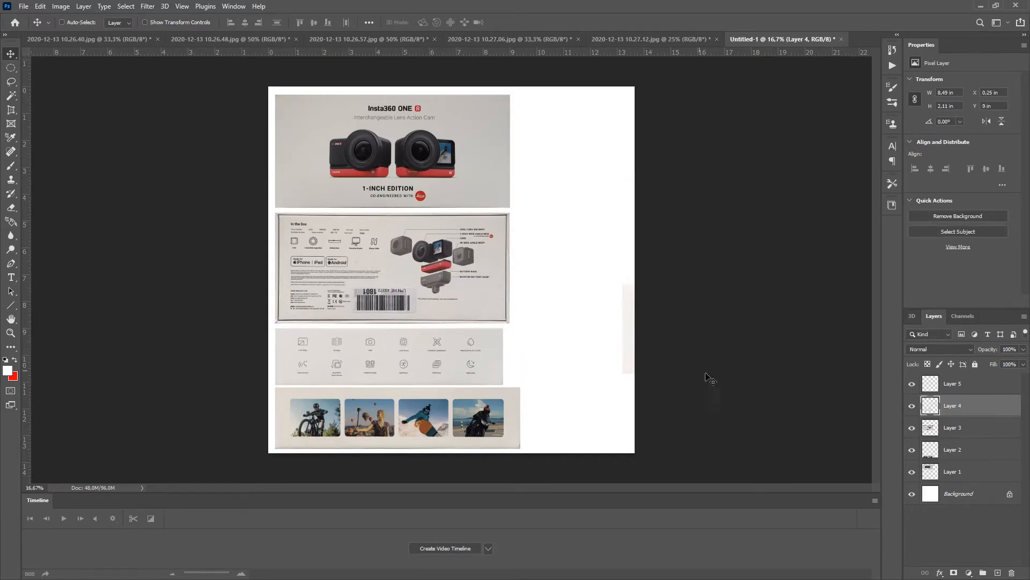
# Step: Rotate the Insta360 logo end a quarter turn counterclockwise and place it in the canvas's lower-right corner, beside the four-photo side
pyautogui.rightClick(627, 319)
pyautogui.click(632, 324)
pyautogui.moveTo(631, 322); pyautogui.dragTo(497, 300)
pyautogui.hotkey('ctrl', 't')
pyautogui.moveTo(686, 259); pyautogui.dragTo(542, 201)
pyautogui.moveTo(571, 266); pyautogui.dragTo(571, 318)
pyautogui.press('Return')
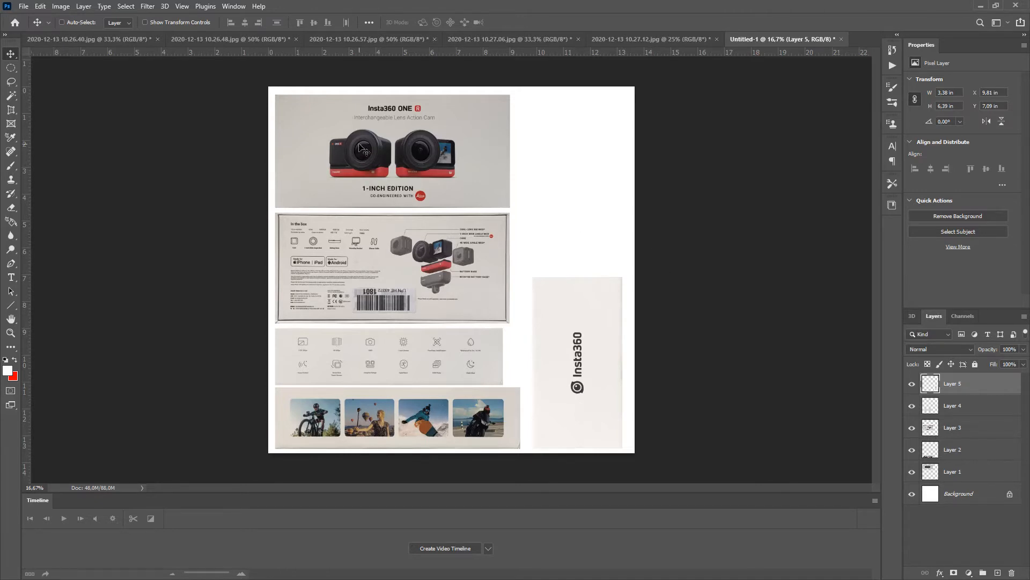
# Step: Save the sheet in PNG format as texture.png on Volume (D:) with the large file size (fastest saving) option
pyautogui.click(23, 8)
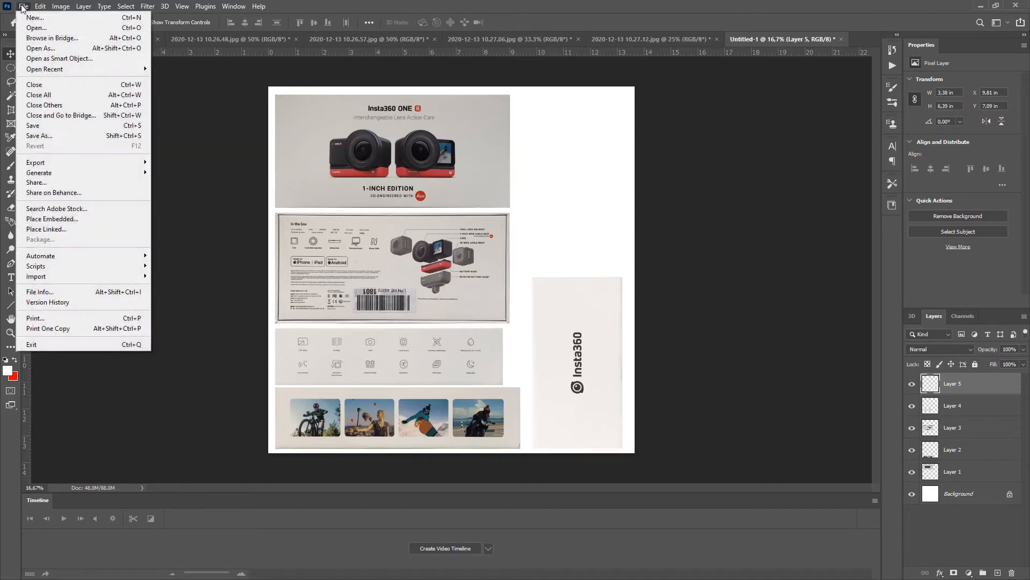
pyautogui.click(39, 136)
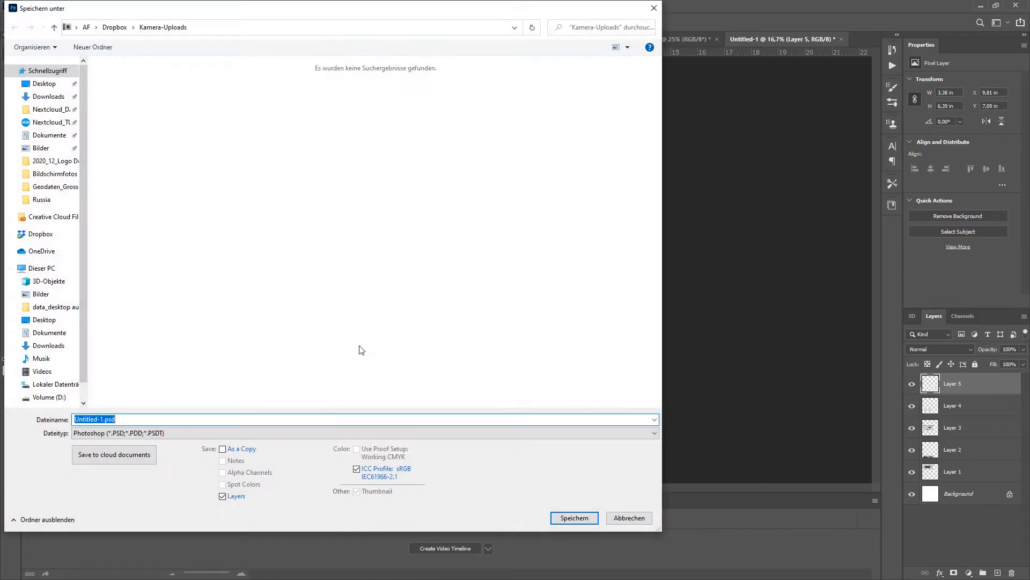
pyautogui.click(165, 432)
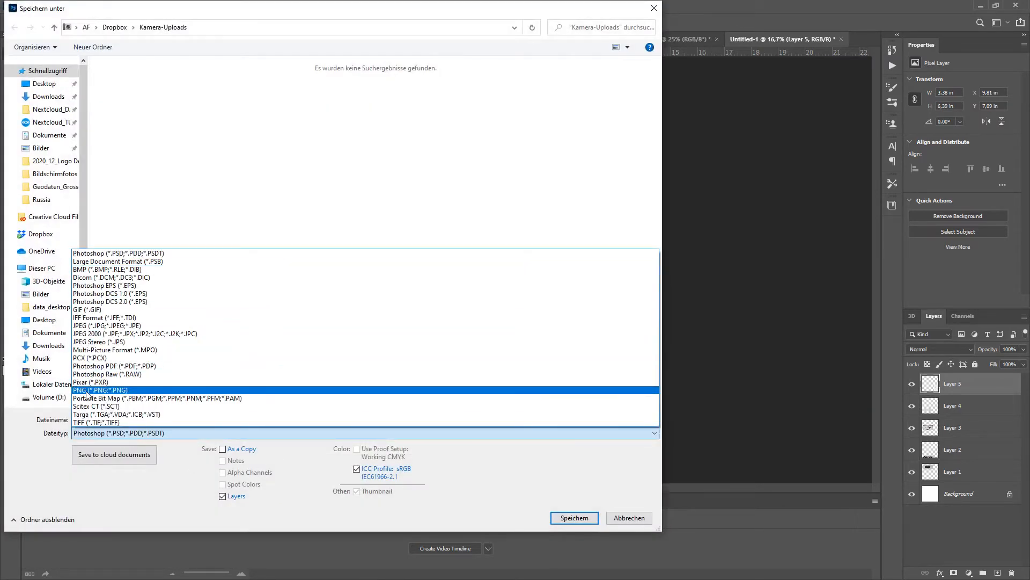
pyautogui.click(140, 392)
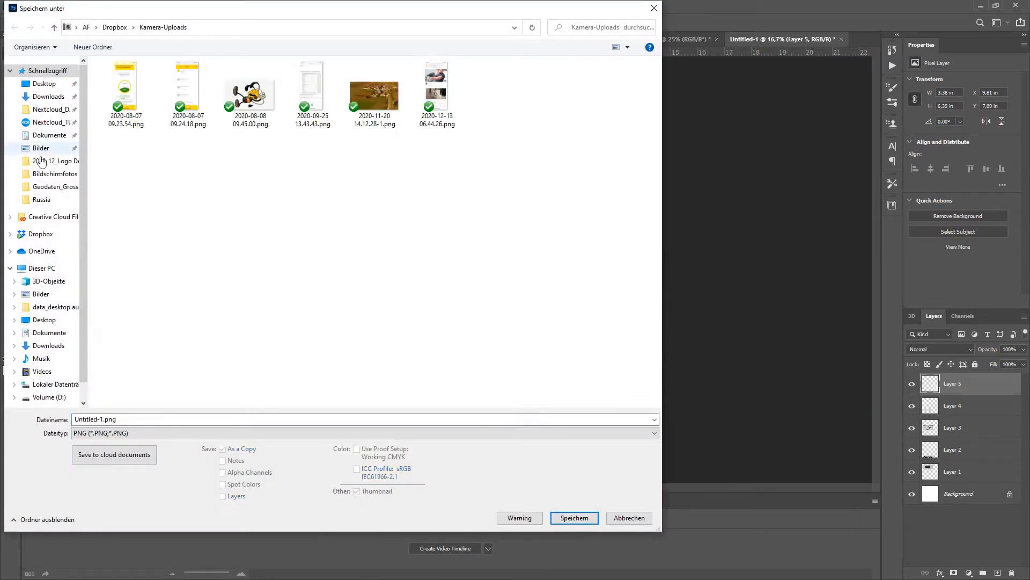
pyautogui.click(45, 397)
pyautogui.click(105, 419)
pyautogui.hotkey('ctrl', 'a')
pyautogui.press('BackSpace')
pyautogui.write('1.png')
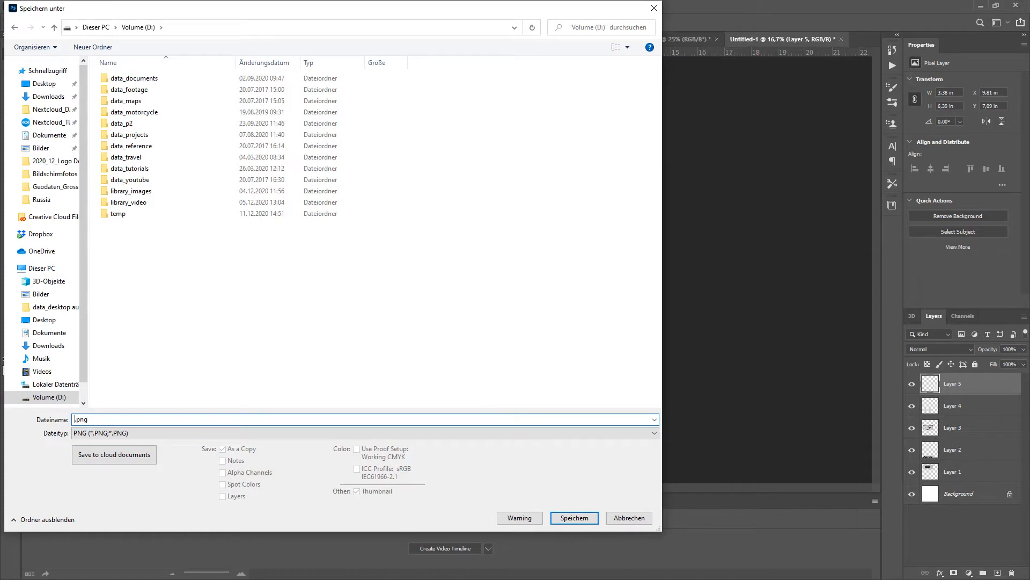
pyautogui.press('Return')
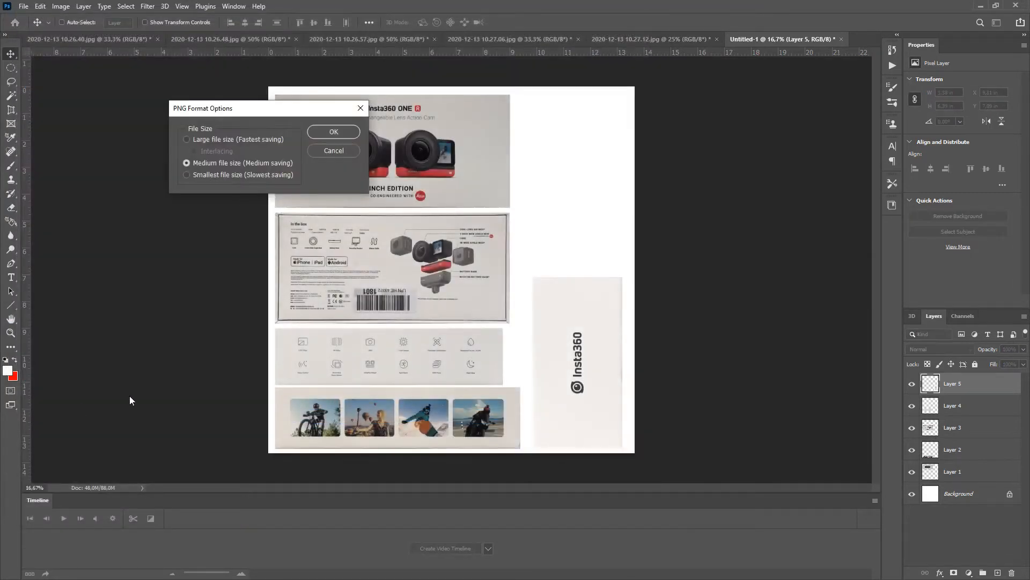
pyautogui.click(186, 139)
pyautogui.press('Return')
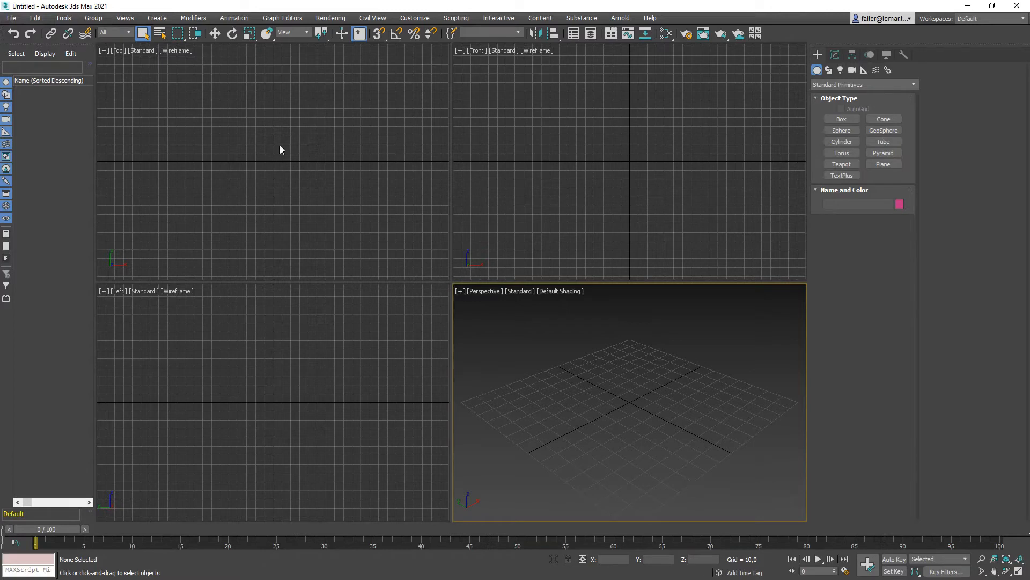
# Step: Switch to 3ds Max and draw a box in the Top viewport about 46 long, 111 wide and 18 high
pyautogui.click(845, 121)
pyautogui.moveTo(235, 143); pyautogui.dragTo(334, 184)
pyautogui.click(333, 158)
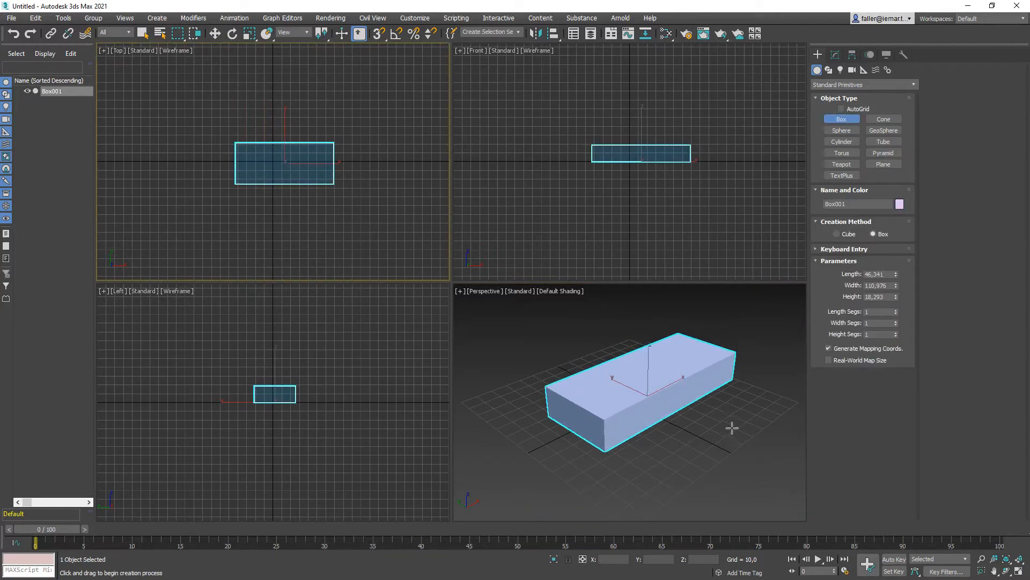
pyautogui.click(891, 286)
# Step: Set the system unit scale to 1 unit = 1,0 Meters and accept the units setup
pyautogui.click(415, 17)
pyautogui.click(426, 196)
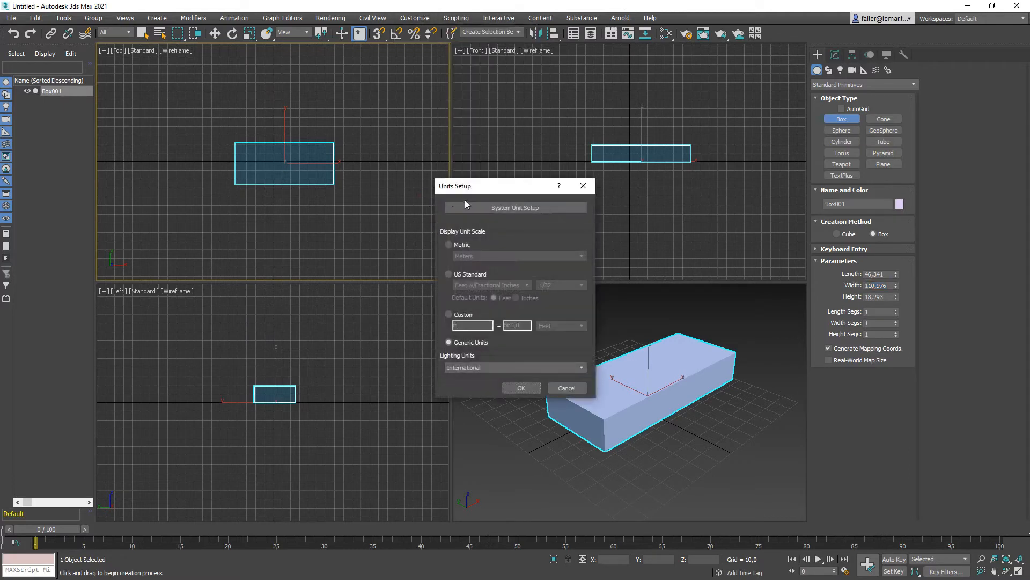
pyautogui.click(515, 207)
pyautogui.click(547, 259)
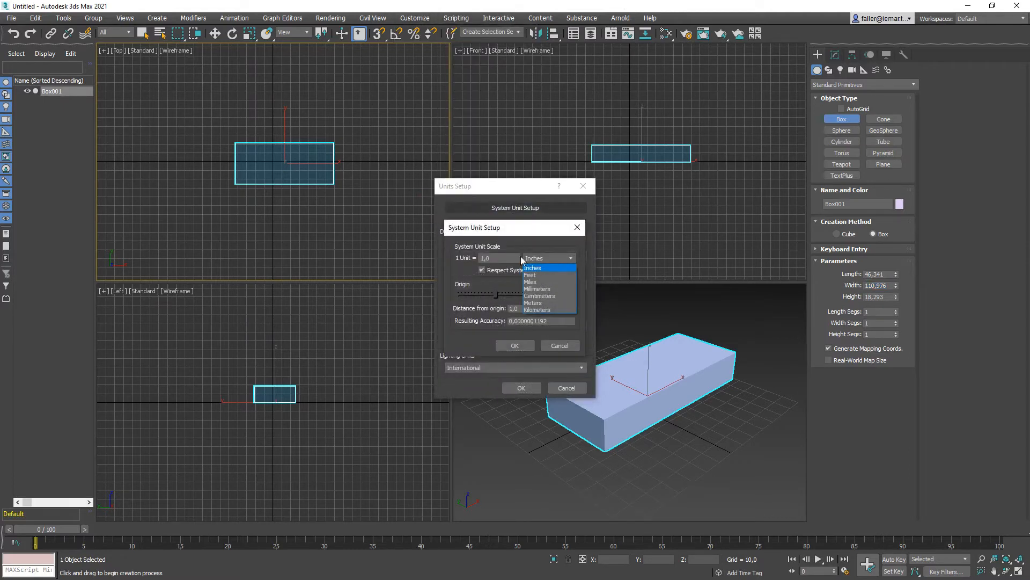
pyautogui.click(538, 304)
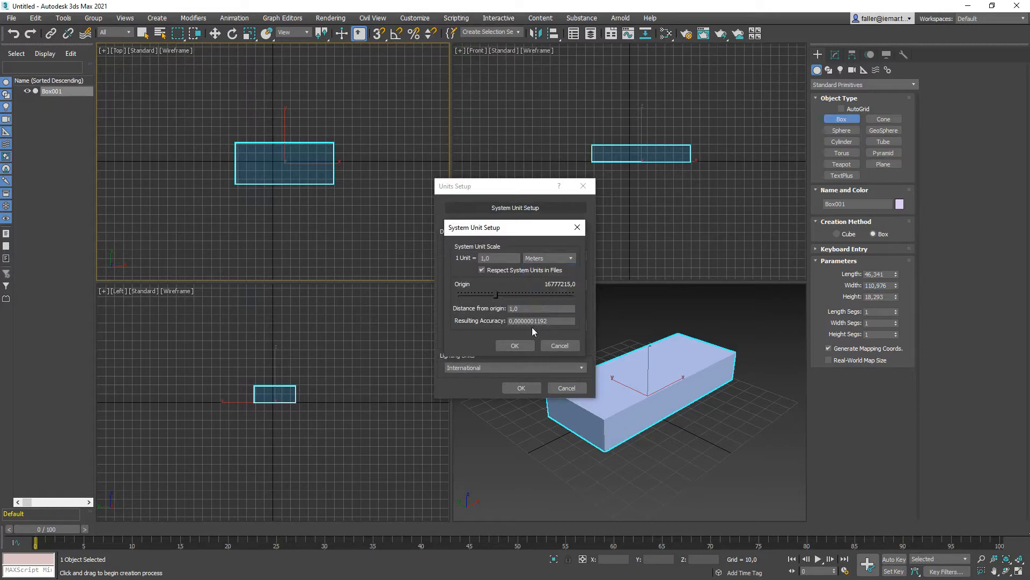
pyautogui.click(516, 347)
pyautogui.click(523, 387)
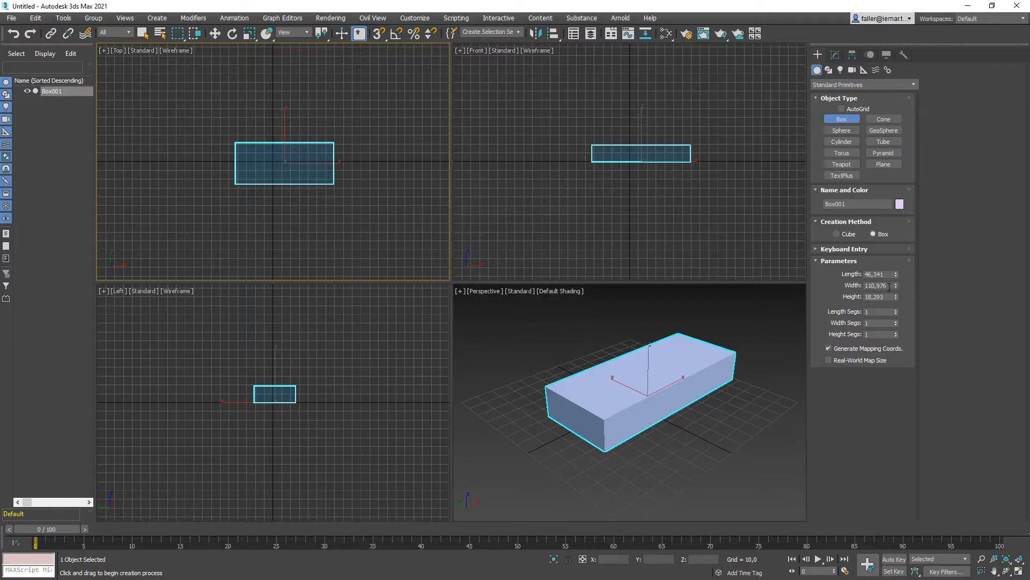
# Step: Set the box's width to 0,23 and its length to 0,11
pyautogui.doubleClick(889, 286)
pyautogui.press('Return')
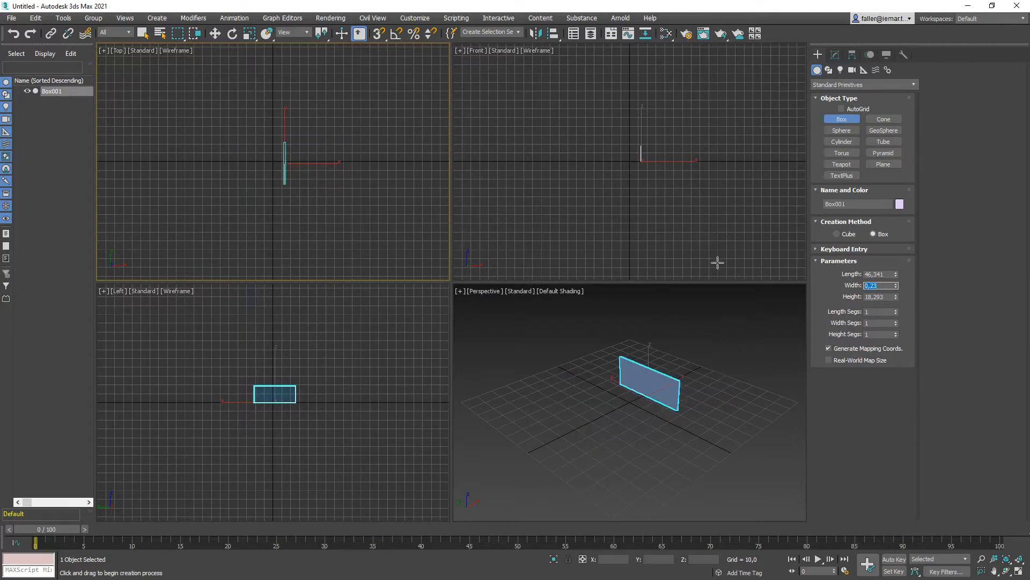
pyautogui.doubleClick(890, 275)
pyautogui.write('0,11')
pyautogui.press('Return')
# Step: Set the box's height to 0,057
pyautogui.moveTo(371, 180); pyautogui.dragTo(327, 174, button='middle')
pyautogui.scroll(6, 217, 161)
pyautogui.scroll(3, 357, 210)
pyautogui.moveTo(394, 224); pyautogui.dragTo(253, 216, button='middle')
pyautogui.scroll(7, 231, 150)
pyautogui.scroll(4, 249, 167)
pyautogui.scroll(2, 249, 168)
pyautogui.moveTo(702, 393); pyautogui.dragTo(703, 403, button='middle')
pyautogui.moveTo(885, 297); pyautogui.dragTo(830, 298)
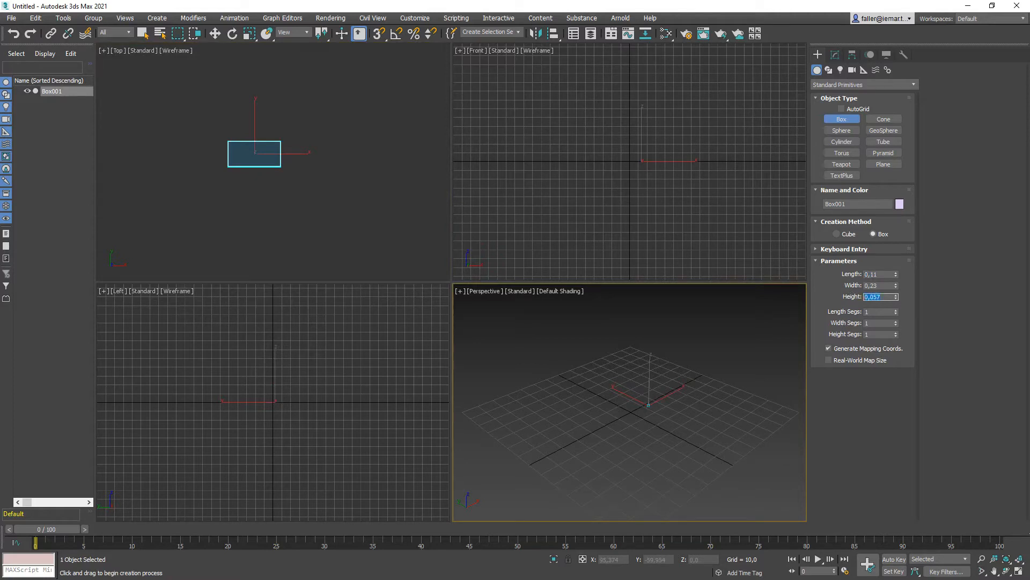
# Step: End box creation and frame the resized box in the viewports to examine its proportions
pyautogui.scroll(6, 679, 414)
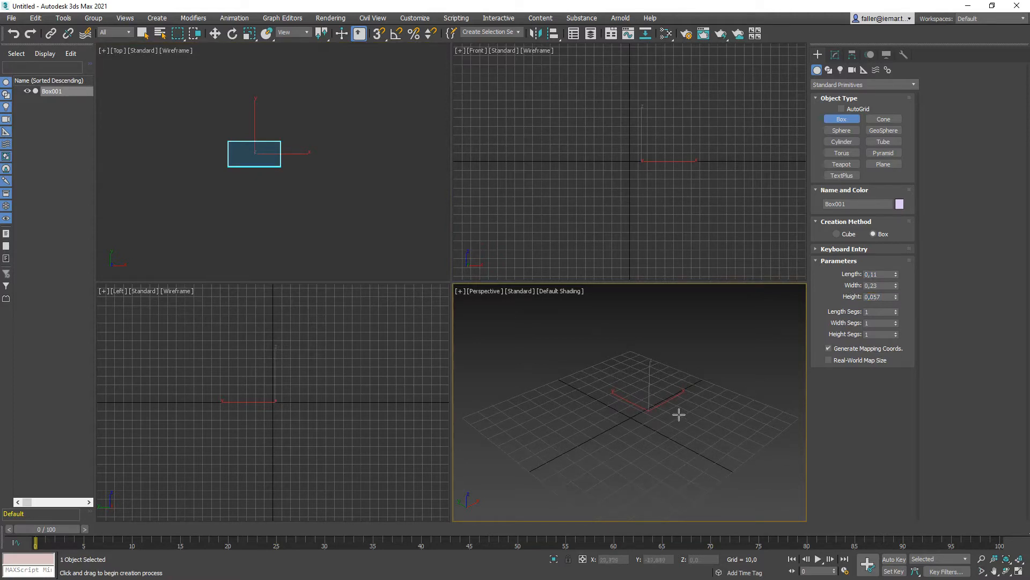
pyautogui.moveTo(667, 194); pyautogui.dragTo(660, 192, button='middle')
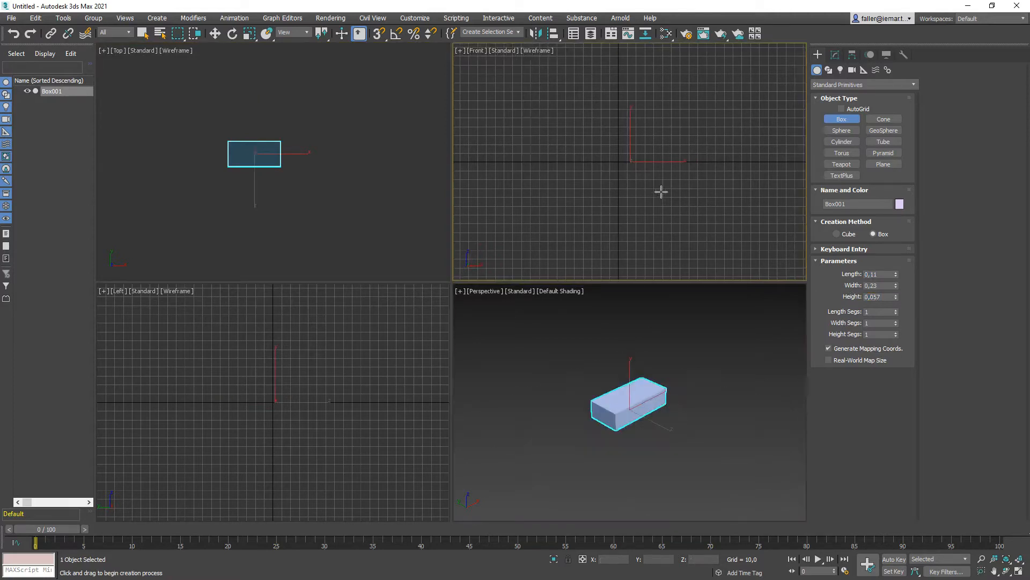
pyautogui.rightClick(629, 179)
pyautogui.scroll(5, 626, 186)
pyautogui.press('z')
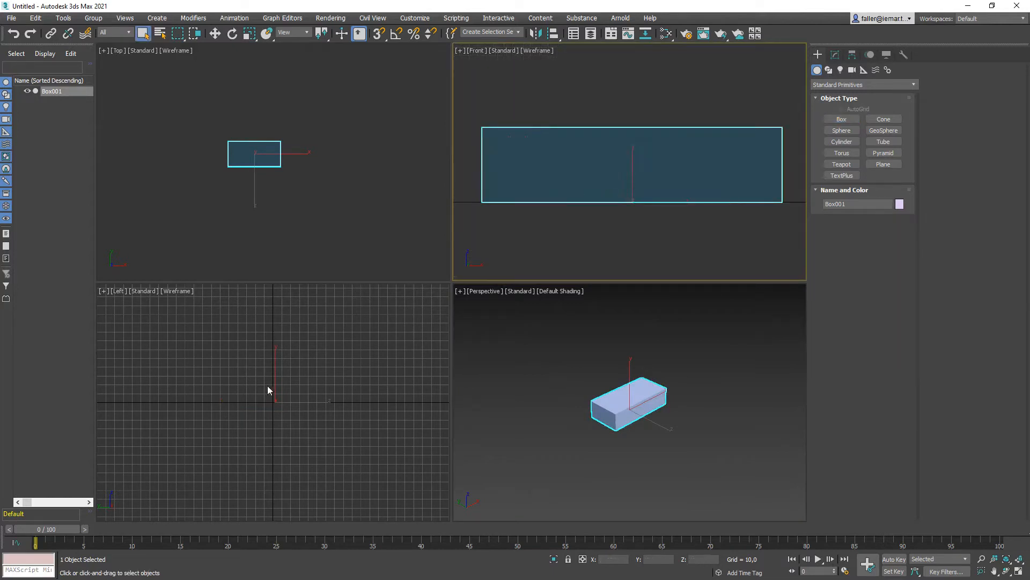
pyautogui.click(263, 402)
pyautogui.press('z')
pyautogui.scroll(-5, 268, 396)
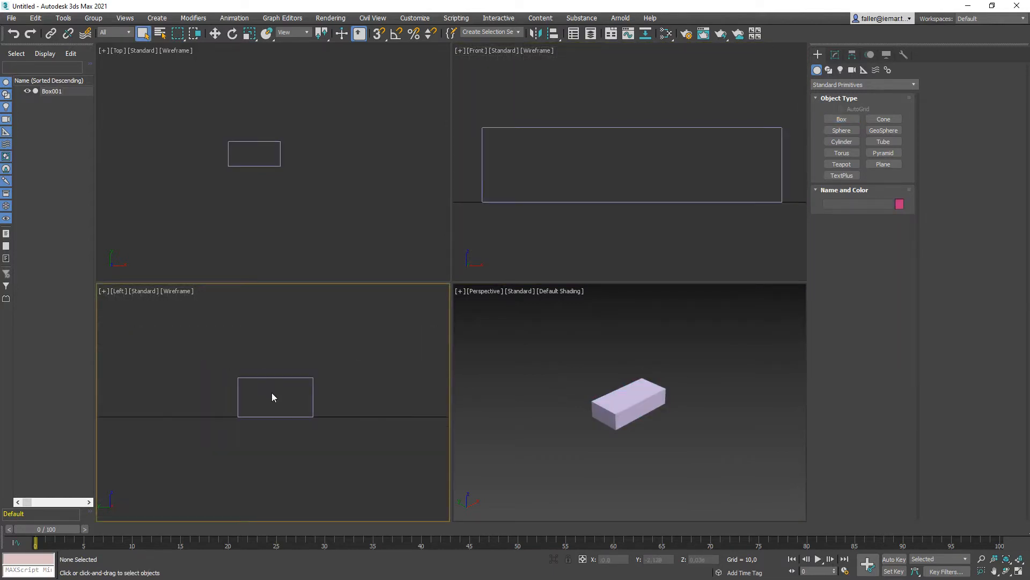
pyautogui.click(276, 228)
pyautogui.click(555, 245)
pyautogui.middleClick(577, 349)
pyautogui.moveTo(303, 180); pyautogui.dragTo(304, 191, button='middle')
pyautogui.moveTo(637, 455); pyautogui.dragTo(638, 457, button='middle')
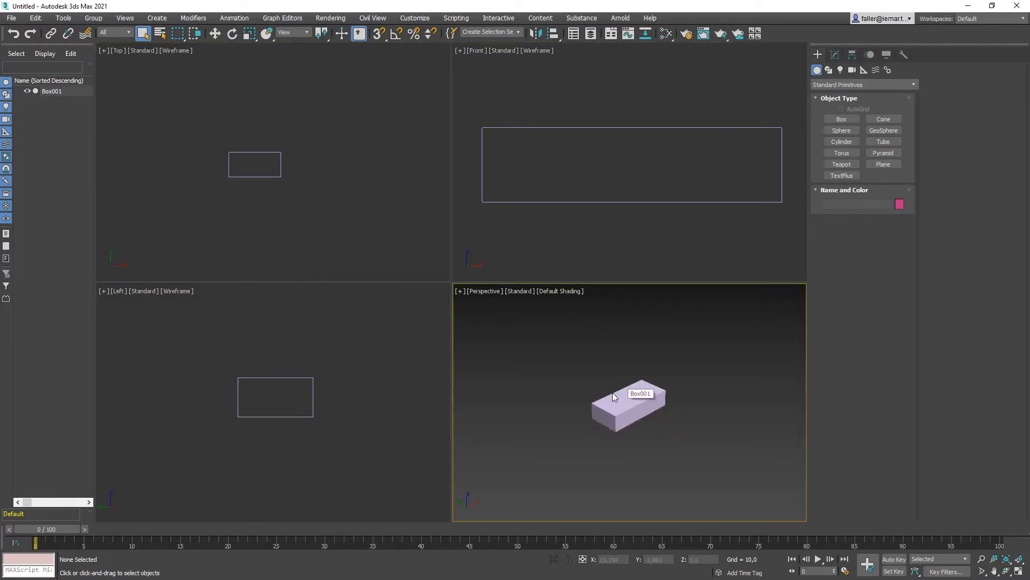
# Step: Maximize the Perspective viewport and switch it to an orthographic view of the box
pyautogui.scroll(2, 655, 396)
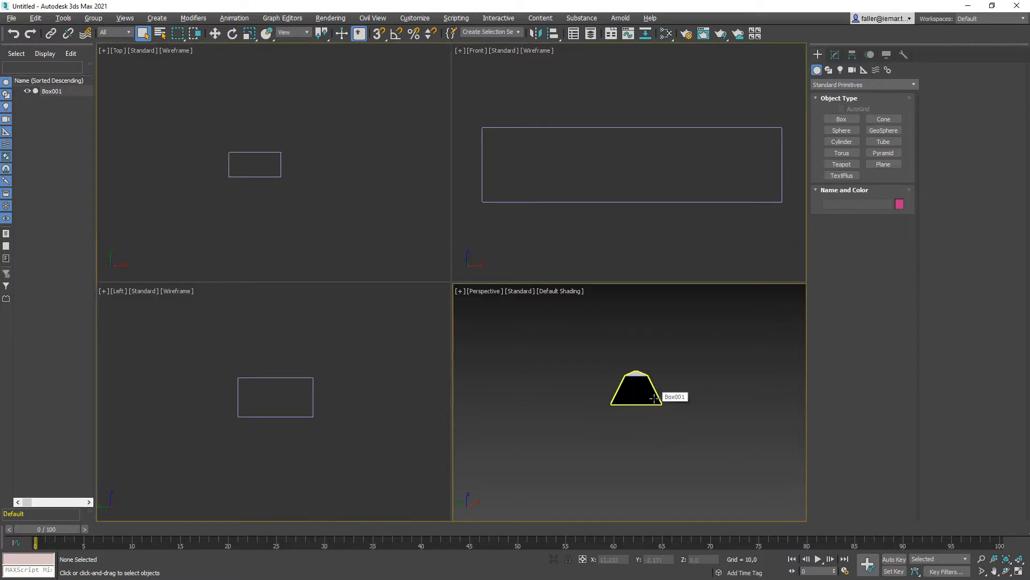
pyautogui.hotkey('alt', 'w')
pyautogui.scroll(1, 463, 296)
pyautogui.scroll(2, 445, 305)
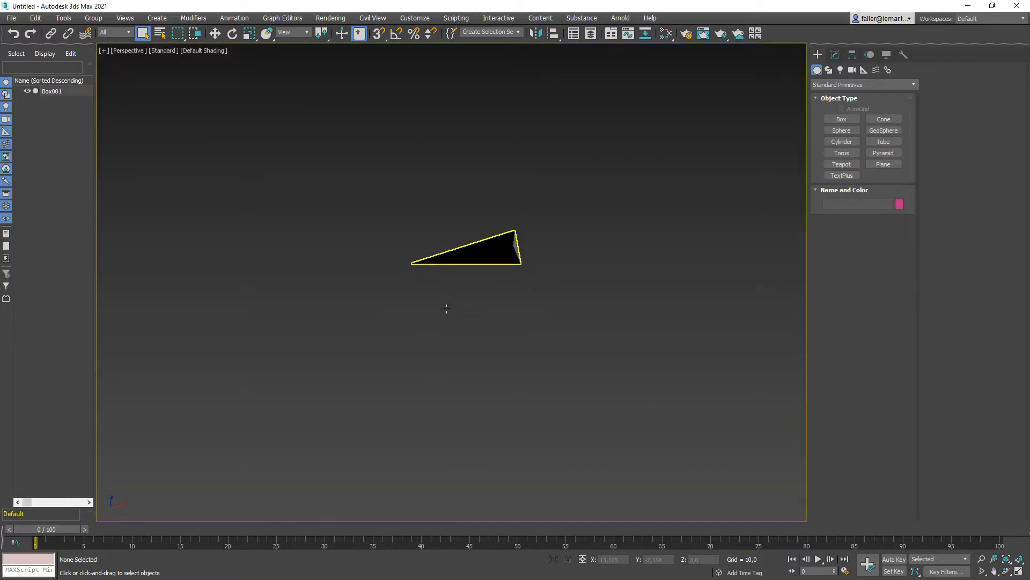
pyautogui.press('u')
pyautogui.moveTo(433, 301); pyautogui.dragTo(437, 299, button='middle')
pyautogui.keyDown('alt'); pyautogui.moveTo(443, 296); pyautogui.dragTo(464, 280, button='middle'); pyautogui.keyUp('alt')
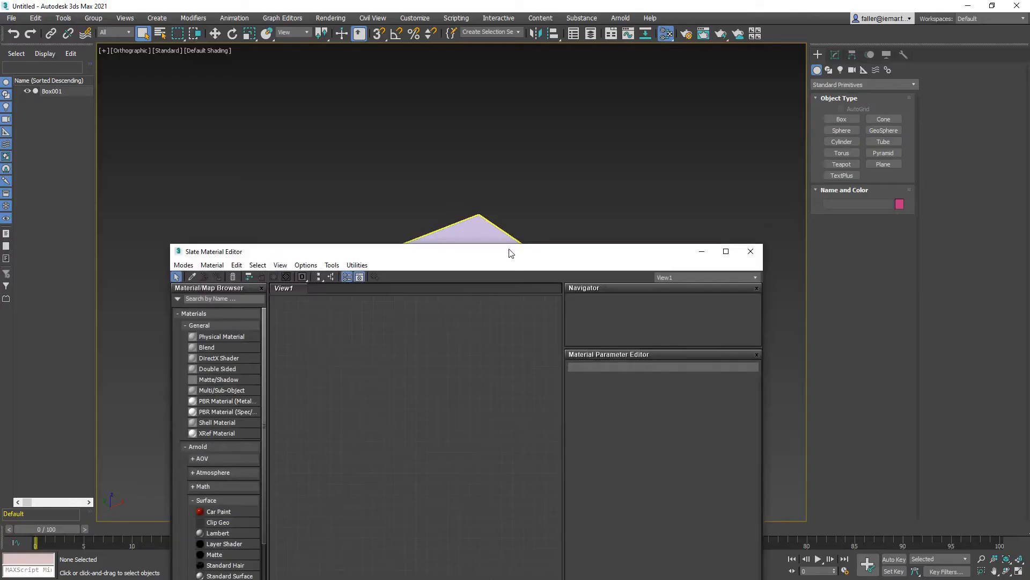
# Step: Add an Arnold Standard Surface material in the Slate Material Editor, with specular weight 0,03 and base weight 1,0
pyautogui.moveTo(510, 252); pyautogui.dragTo(506, 120)
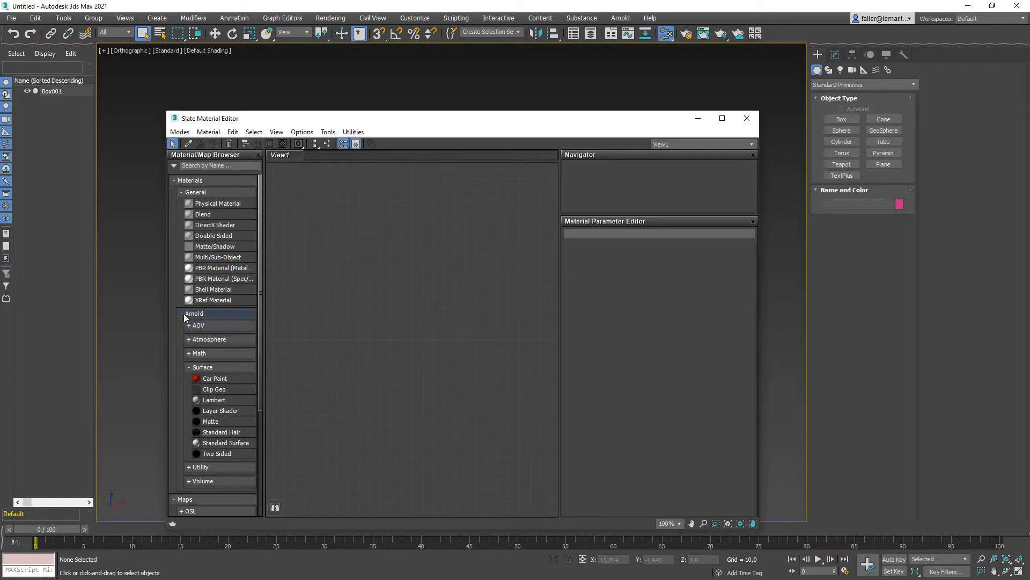
pyautogui.moveTo(213, 443); pyautogui.dragTo(428, 197)
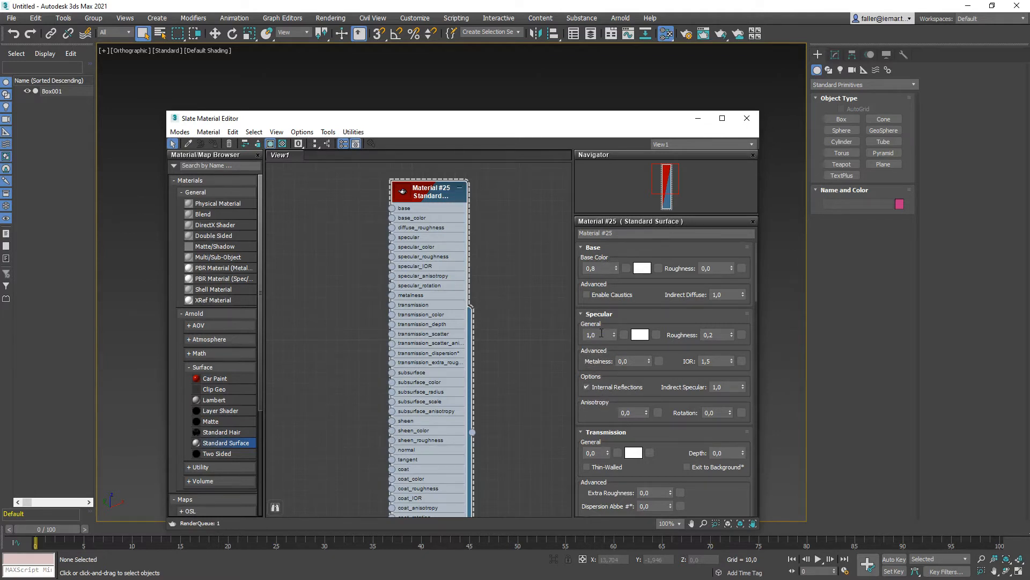
pyautogui.moveTo(614, 337); pyautogui.dragTo(615, 352)
pyautogui.moveTo(618, 450); pyautogui.dragTo(615, 441)
pyautogui.moveTo(616, 266); pyautogui.dragTo(616, 253)
# Step: Add a Bitmap map that loads texture.png from Volume (D:) and connect it to the Standard Surface material's base_color input
pyautogui.moveTo(419, 203); pyautogui.dragTo(441, 205)
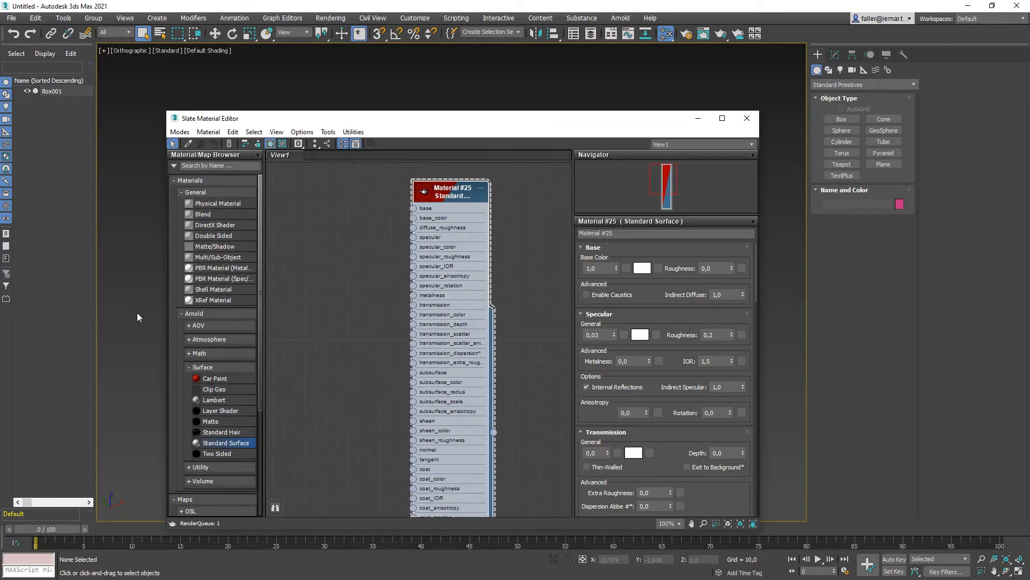
pyautogui.click(184, 313)
pyautogui.click(176, 181)
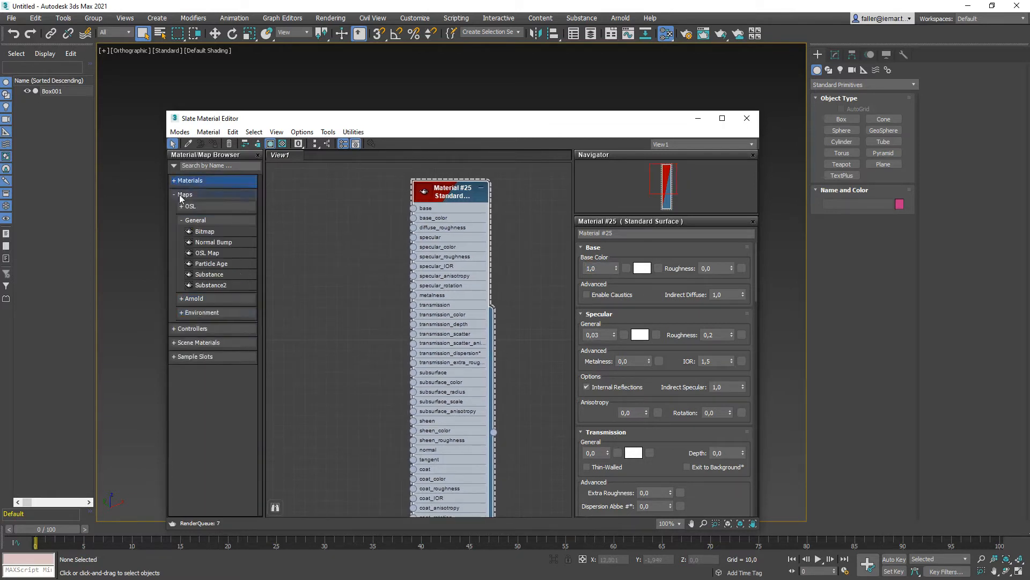
pyautogui.click(210, 234)
pyautogui.moveTo(319, 281); pyautogui.dragTo(321, 279)
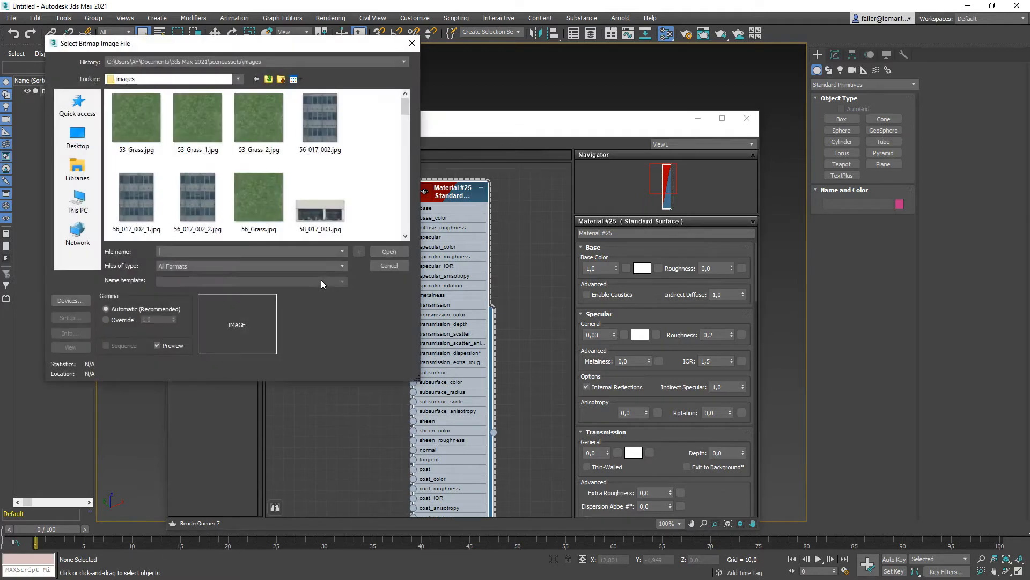
pyautogui.click(156, 79)
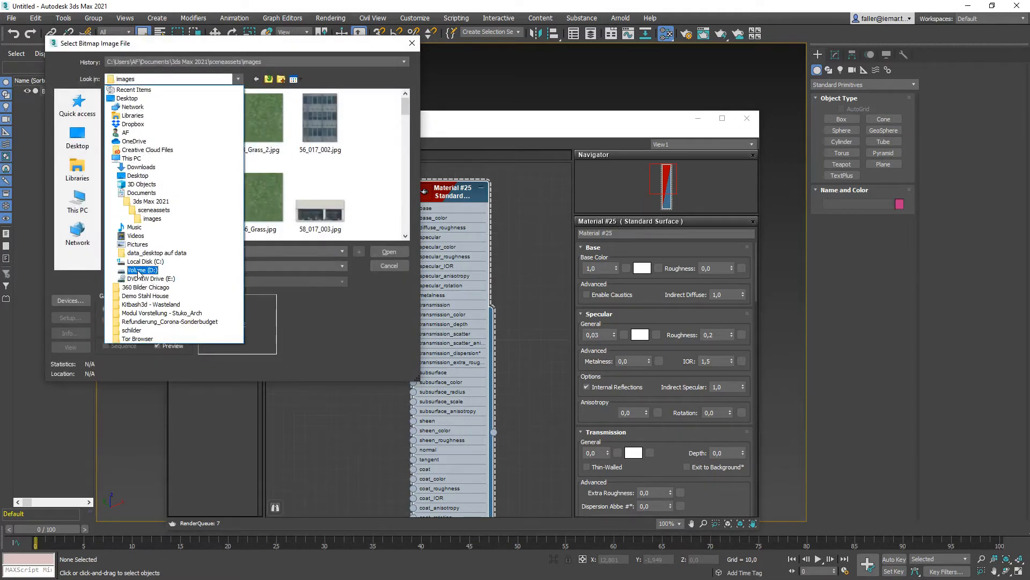
pyautogui.click(141, 269)
pyautogui.scroll(-1, 137, 225)
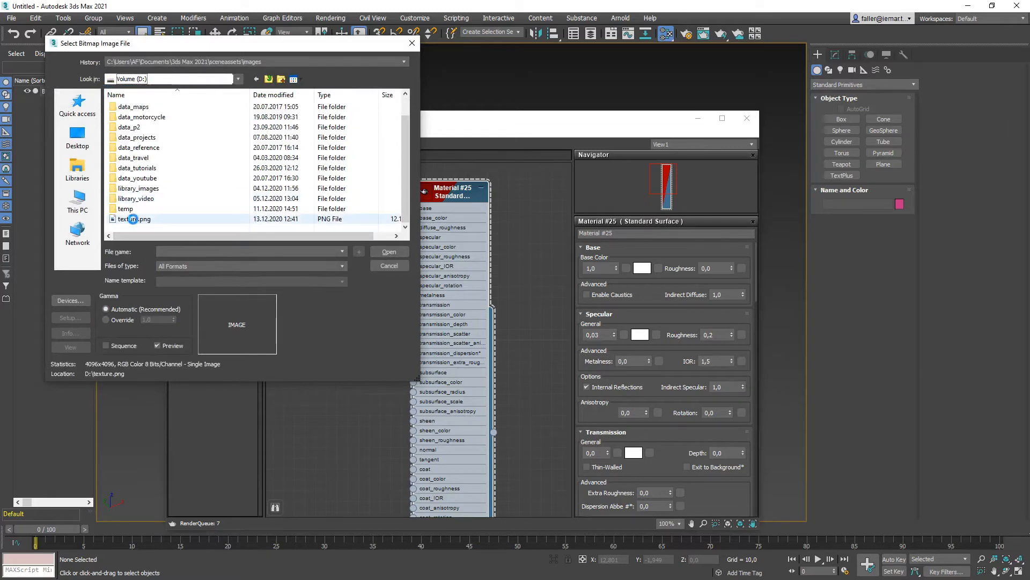
pyautogui.doubleClick(134, 220)
pyautogui.moveTo(322, 279); pyautogui.dragTo(411, 220)
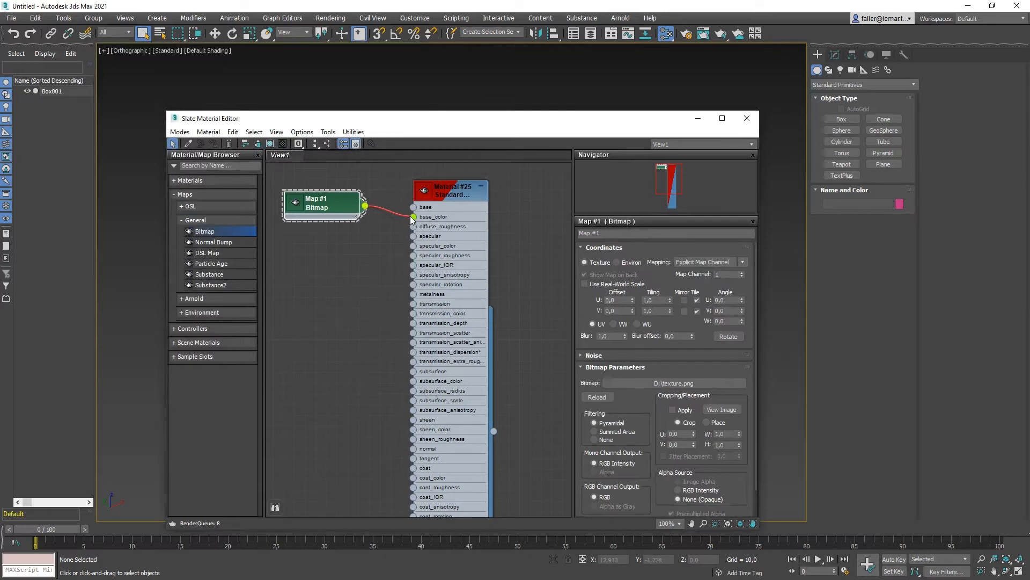
pyautogui.doubleClick(450, 197)
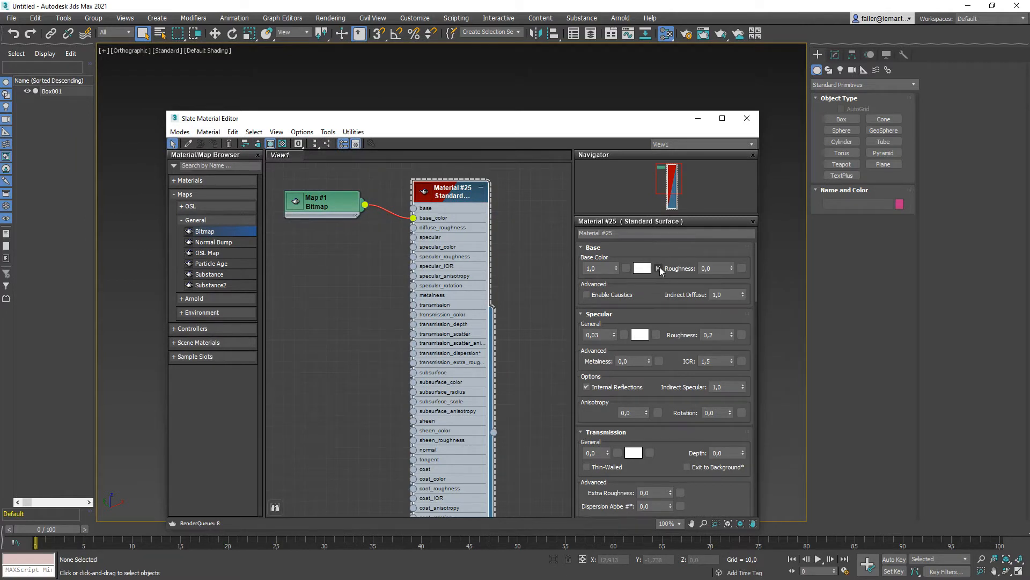
# Step: Set the Standard Surface material's specular weight to 0,0, assign it to the selected box and close the Slate Material Editor
pyautogui.moveTo(614, 340); pyautogui.dragTo(615, 359)
pyautogui.moveTo(444, 198); pyautogui.dragTo(455, 198)
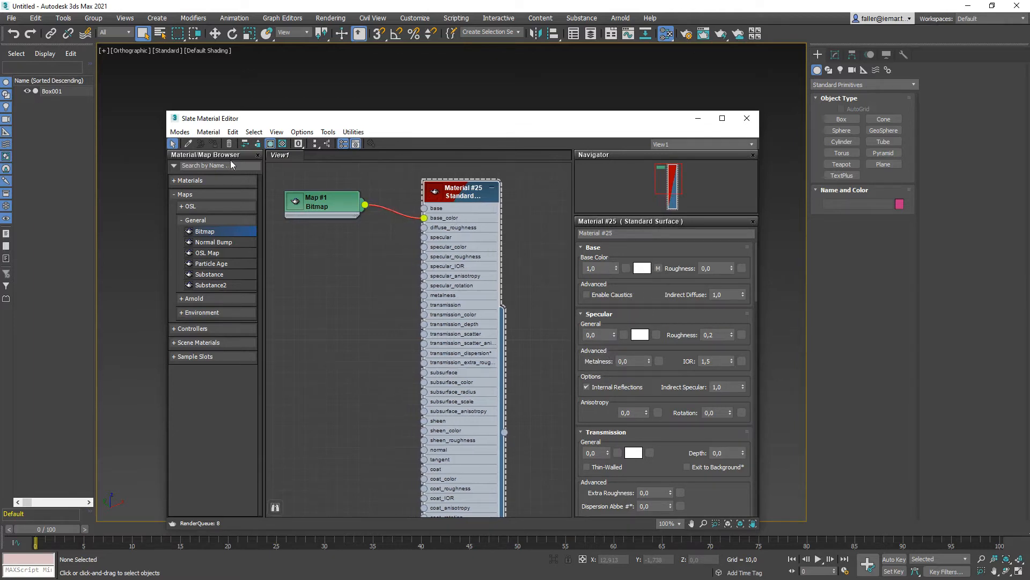
pyautogui.moveTo(312, 121); pyautogui.dragTo(313, 288)
pyautogui.moveTo(575, 207); pyautogui.dragTo(500, 236)
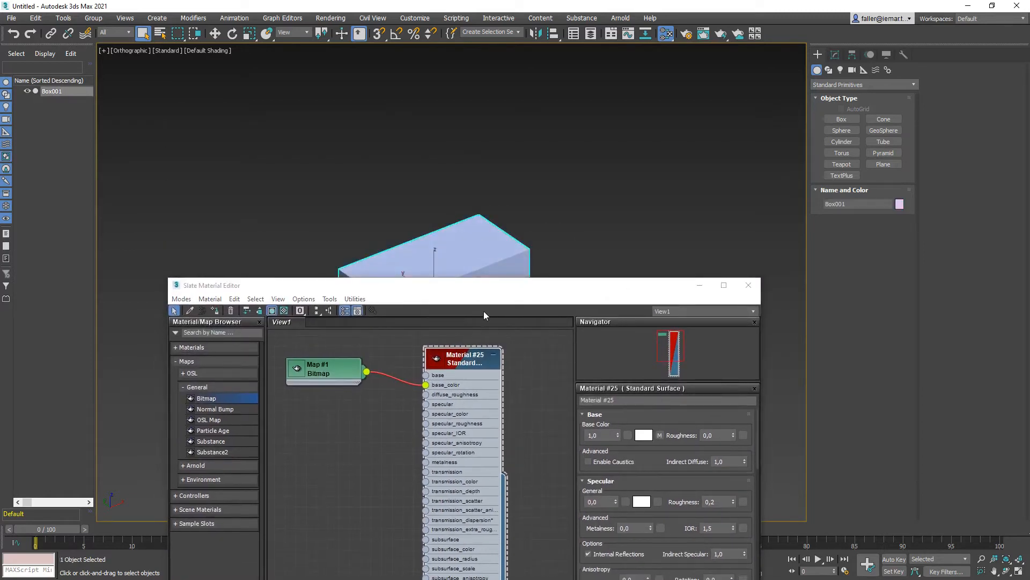
pyautogui.click(213, 308)
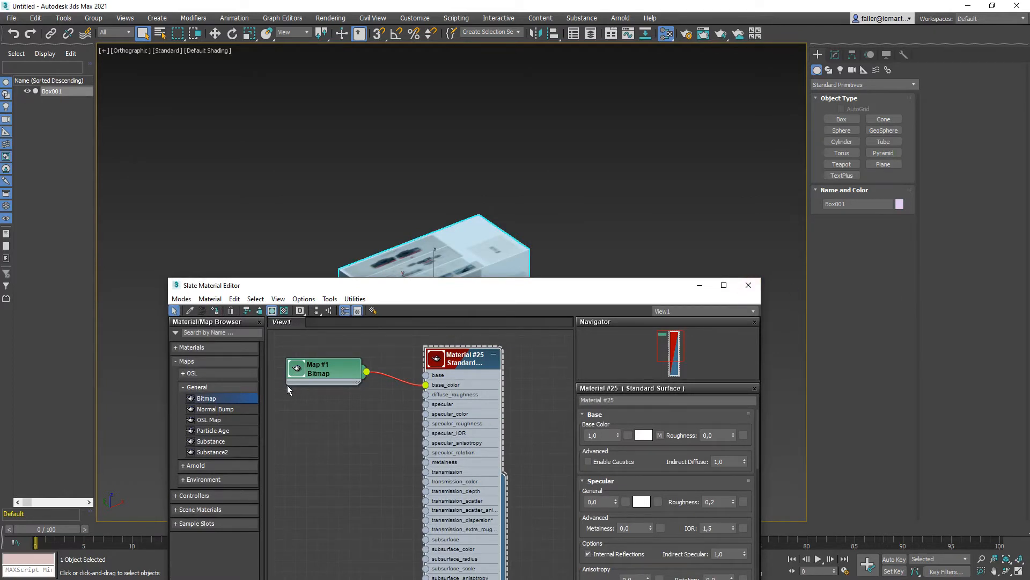
pyautogui.click(749, 285)
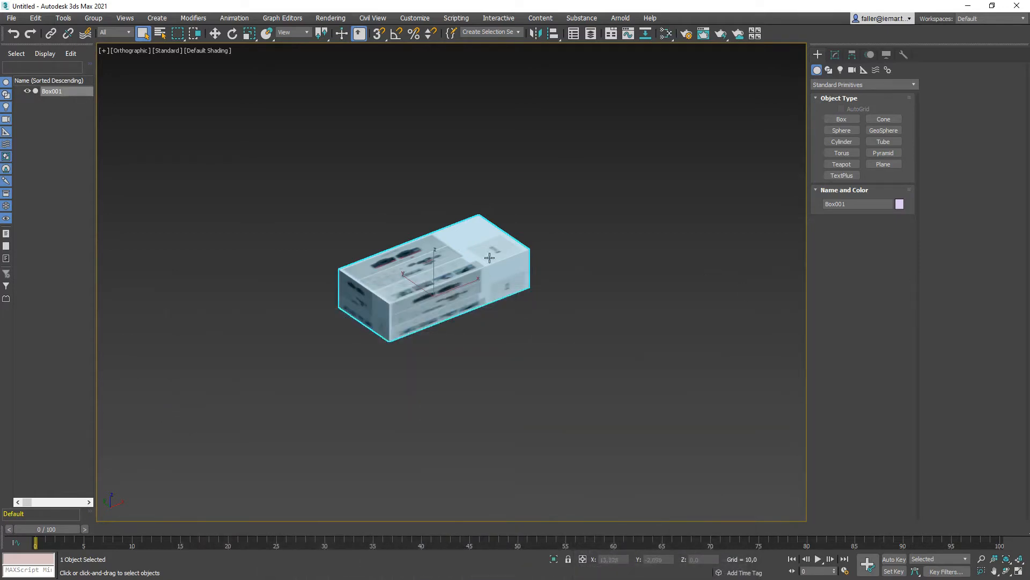
# Step: Convert the textured box to an Editable Mesh
pyautogui.scroll(5, 452, 281)
pyautogui.keyDown('alt'); pyautogui.moveTo(452, 283); pyautogui.dragTo(408, 286, button='middle'); pyautogui.keyUp('alt')
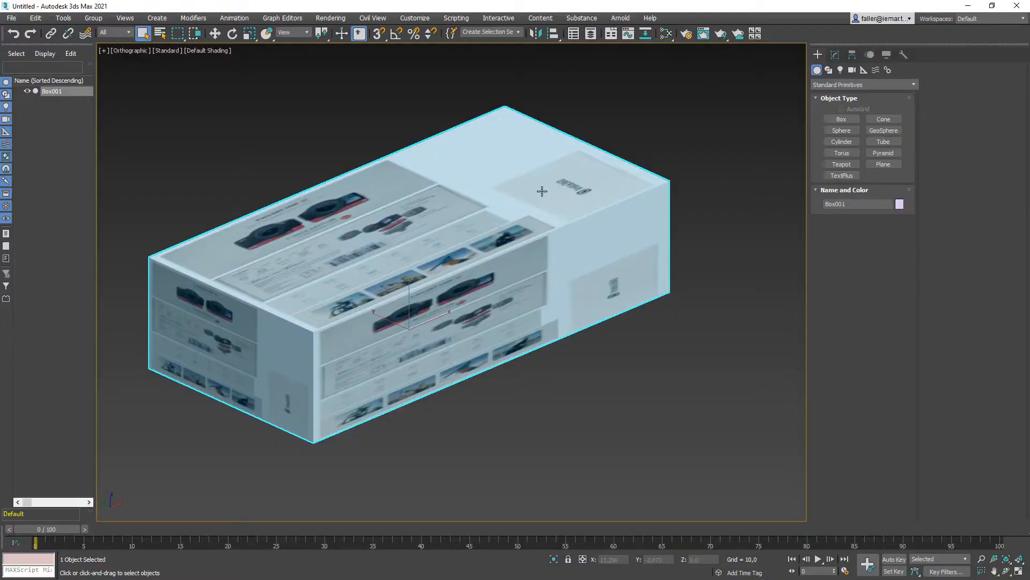
pyautogui.click(835, 54)
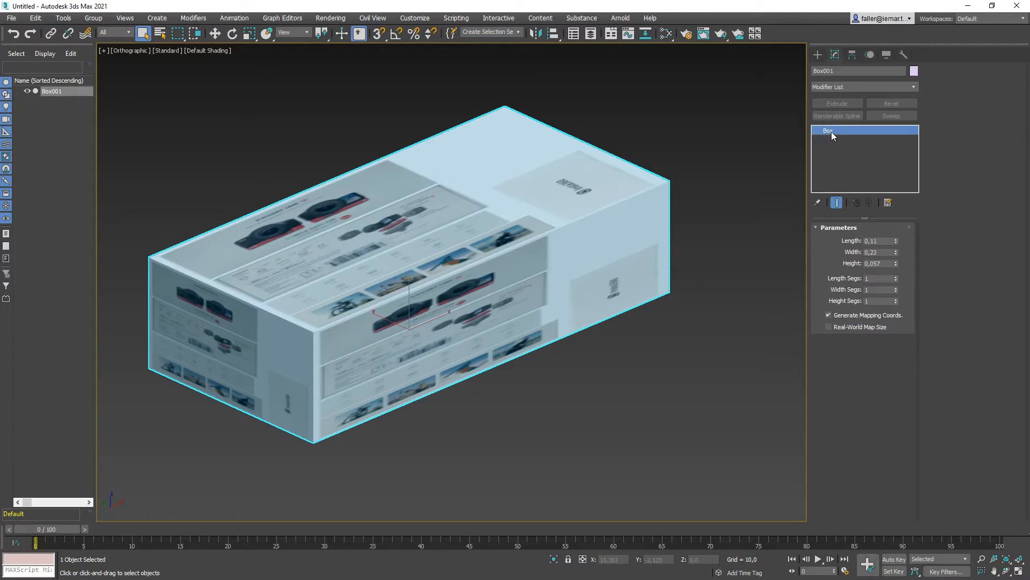
pyautogui.rightClick(443, 221)
pyautogui.moveTo(472, 330)
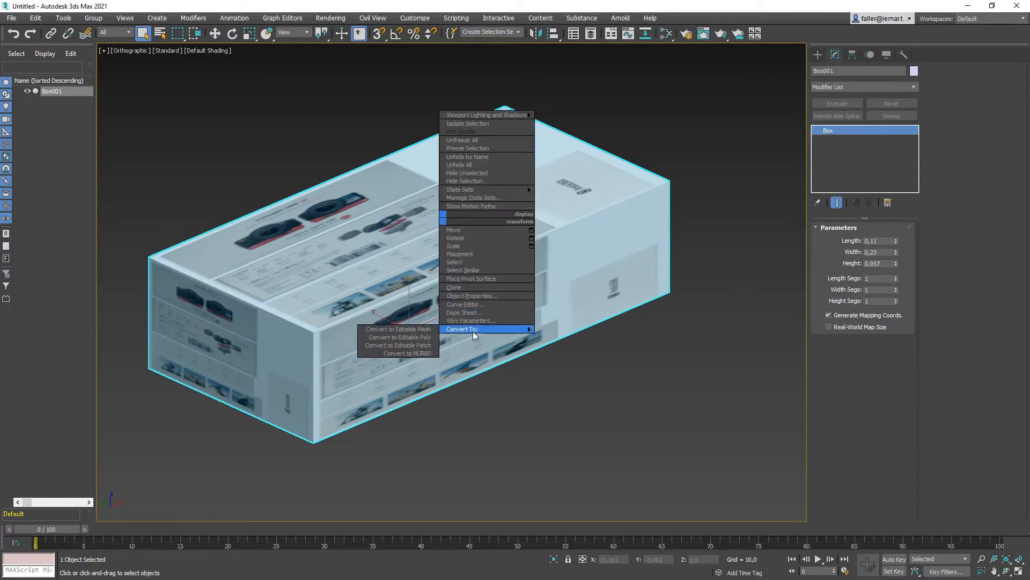
pyautogui.click(435, 330)
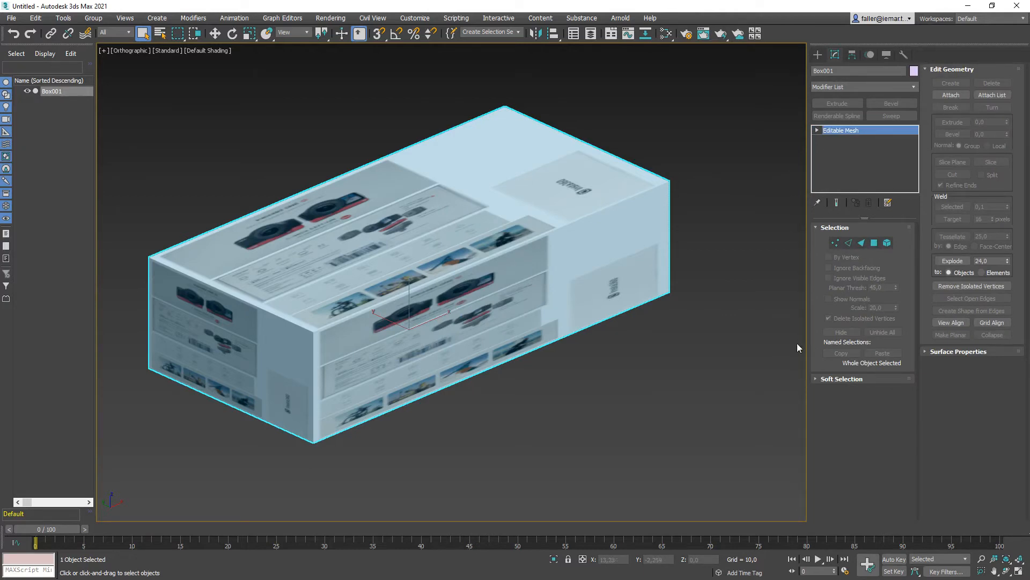
# Step: Add an Unwrap UVW modifier to the box and open its UV editor beside the model
pyautogui.click(914, 86)
pyautogui.click(856, 471)
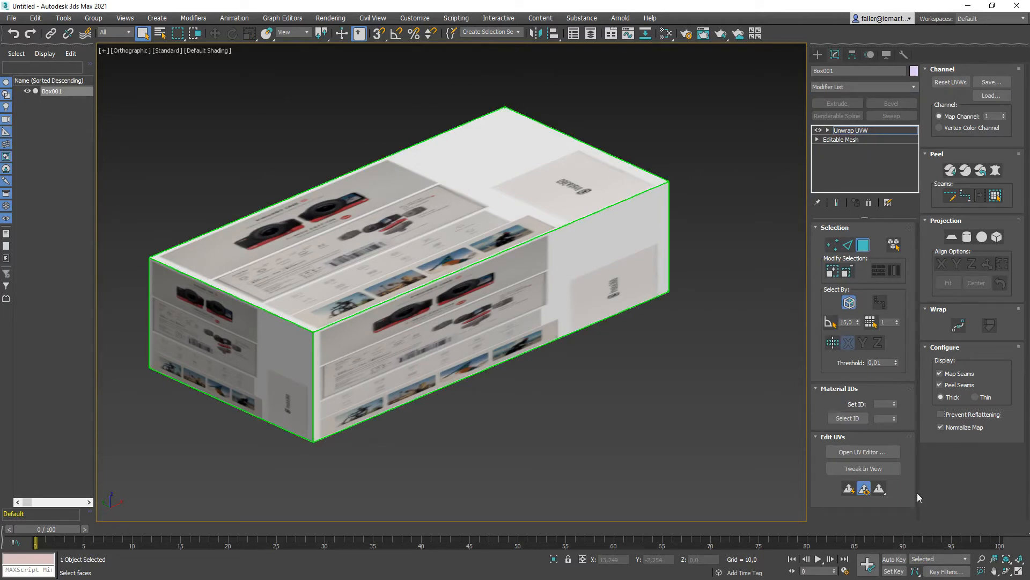
pyautogui.click(861, 452)
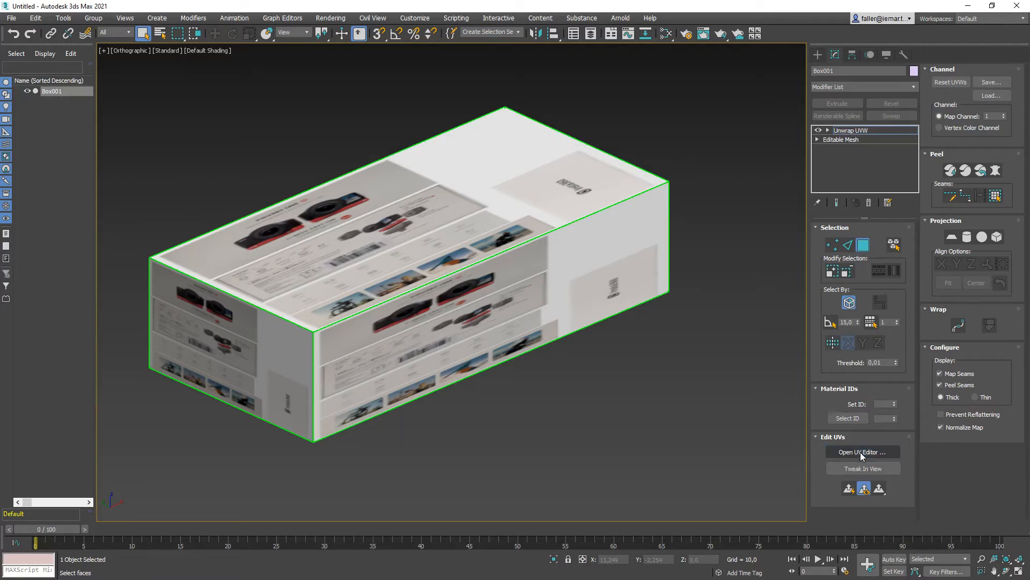
pyautogui.moveTo(300, 86); pyautogui.dragTo(637, 73)
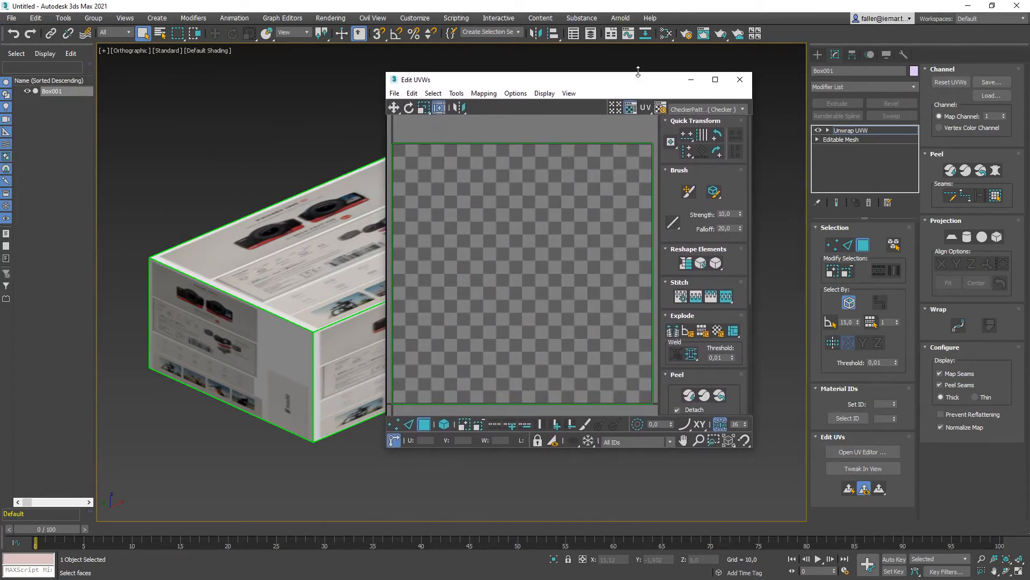
# Step: Show Map #1 (texture.png) as the background of the UV editor instead of the checker pattern
pyautogui.scroll(-5, 590, 244)
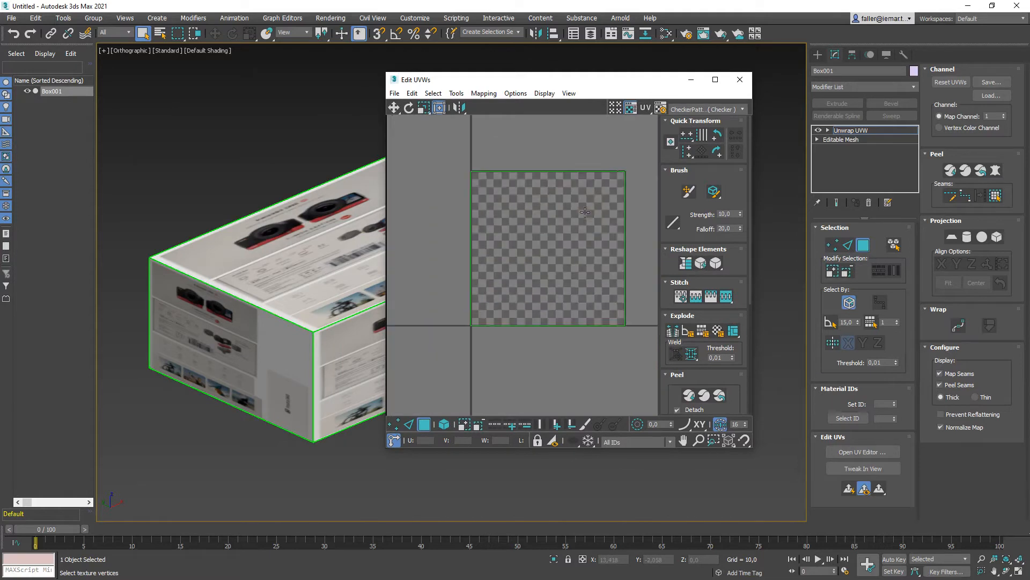
pyautogui.moveTo(616, 264); pyautogui.dragTo(575, 294, button='middle')
pyautogui.scroll(3, 536, 281)
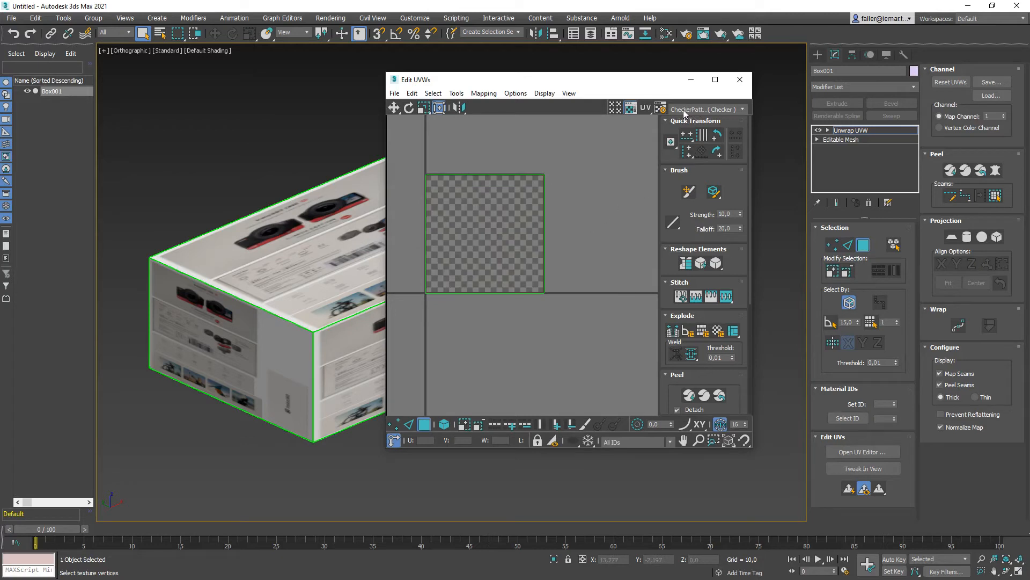
pyautogui.click(743, 110)
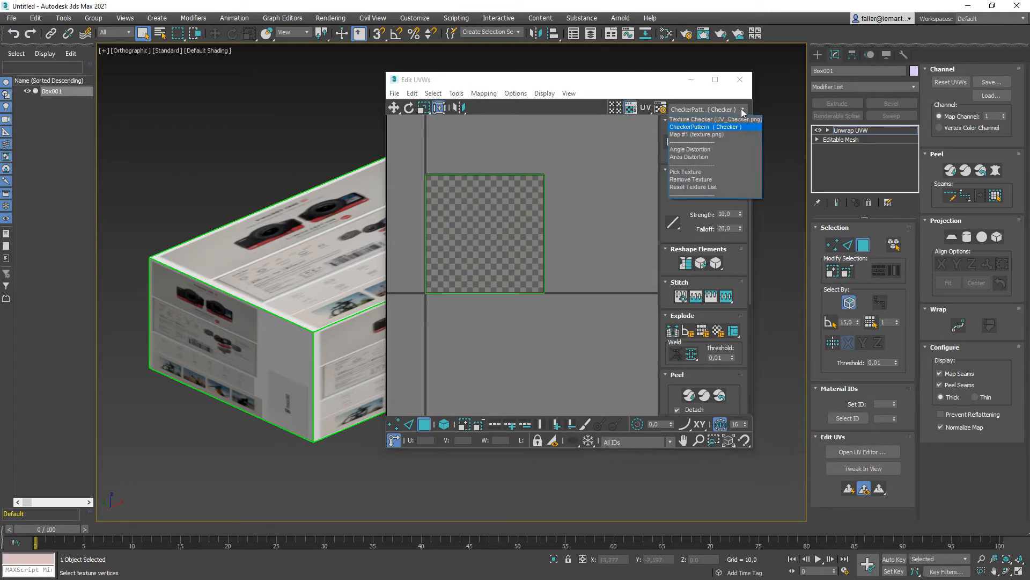
pyautogui.click(705, 135)
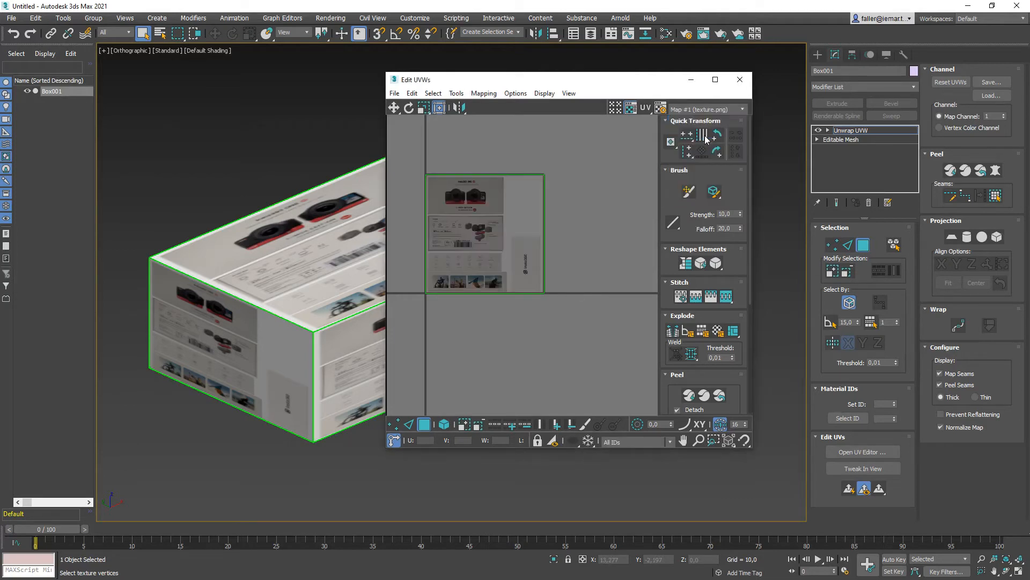
pyautogui.click(744, 110)
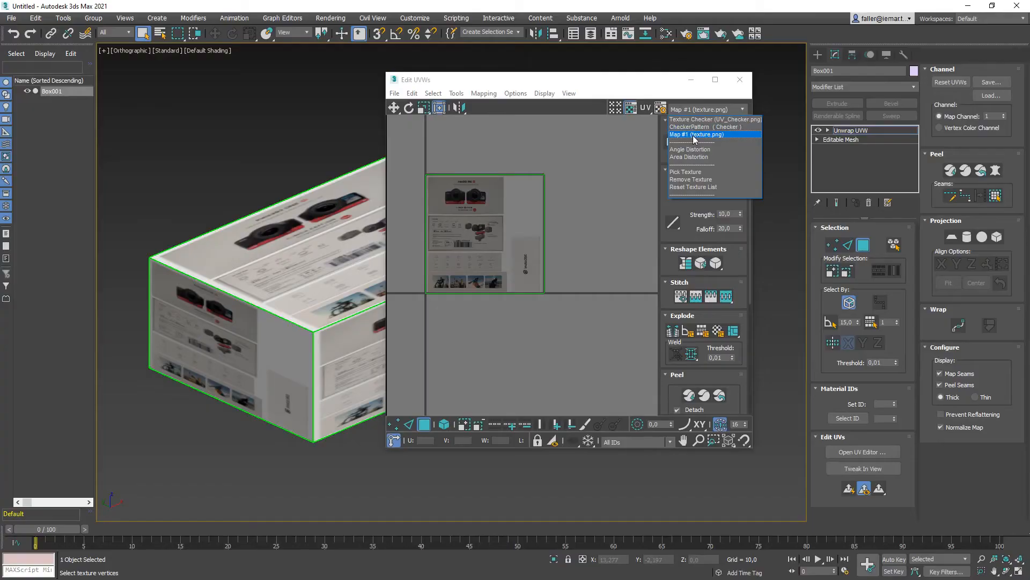
pyautogui.click(693, 120)
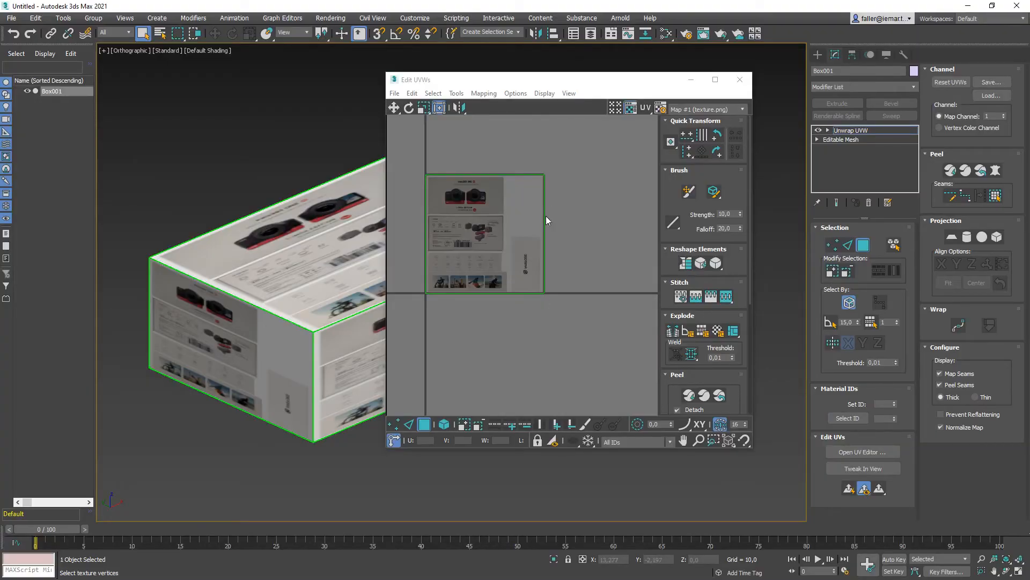
# Step: Move the box's stacked face UVs apart around the texture in the UV editor
pyautogui.click(525, 205)
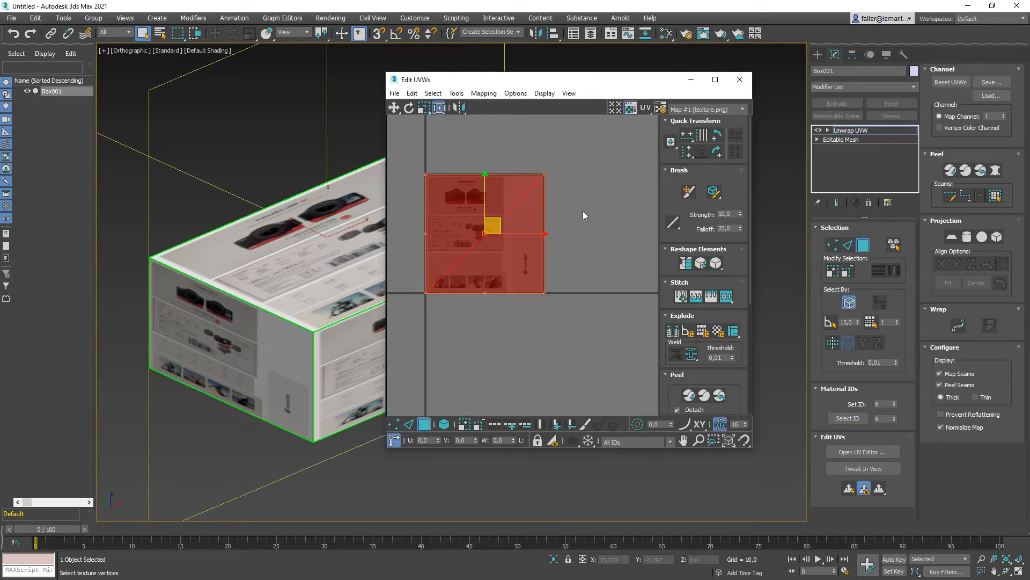
pyautogui.scroll(-1, 583, 212)
pyautogui.click(601, 318)
pyautogui.click(486, 203)
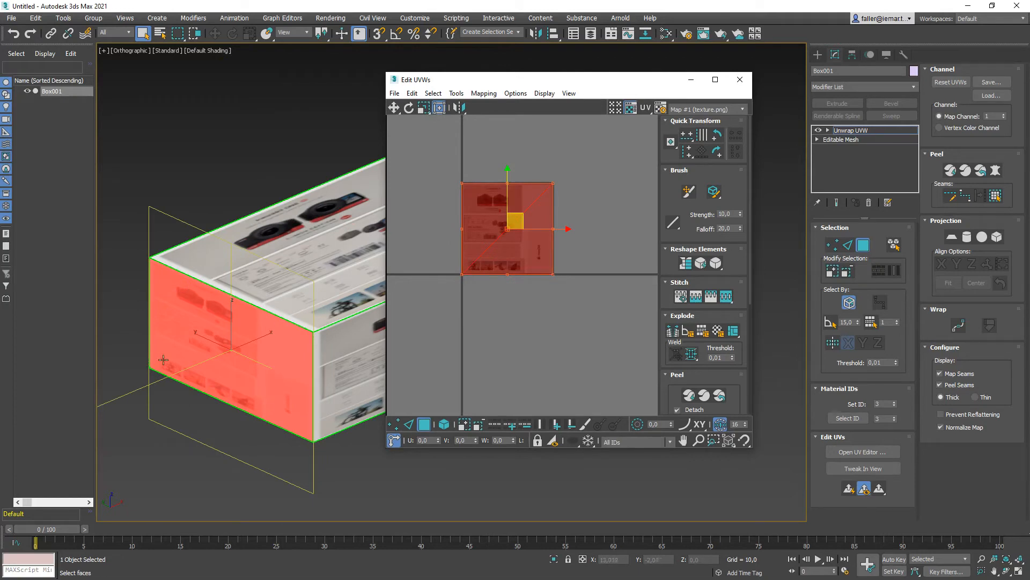
pyautogui.moveTo(519, 219); pyautogui.dragTo(579, 261)
pyautogui.moveTo(495, 210); pyautogui.dragTo(453, 184)
pyautogui.moveTo(483, 260); pyautogui.dragTo(441, 303)
pyautogui.moveTo(515, 221); pyautogui.dragTo(519, 339)
pyautogui.moveTo(522, 216); pyautogui.dragTo(512, 153)
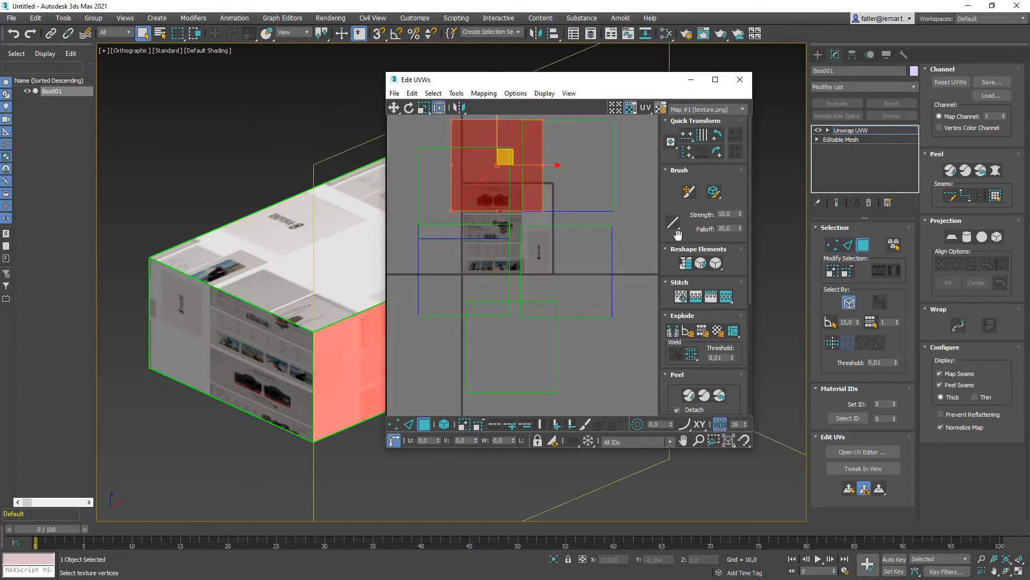
pyautogui.click(643, 237)
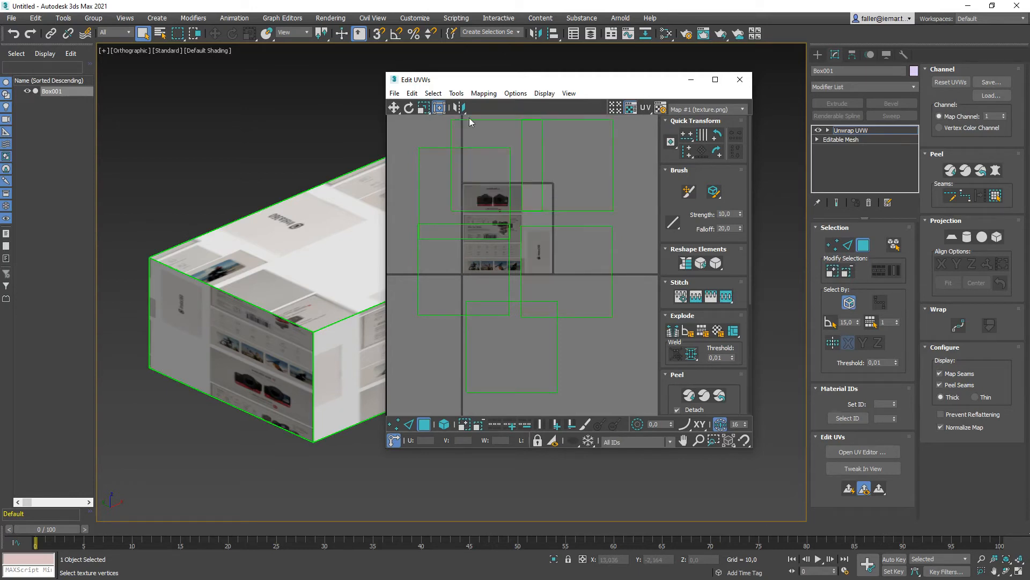
pyautogui.click(456, 94)
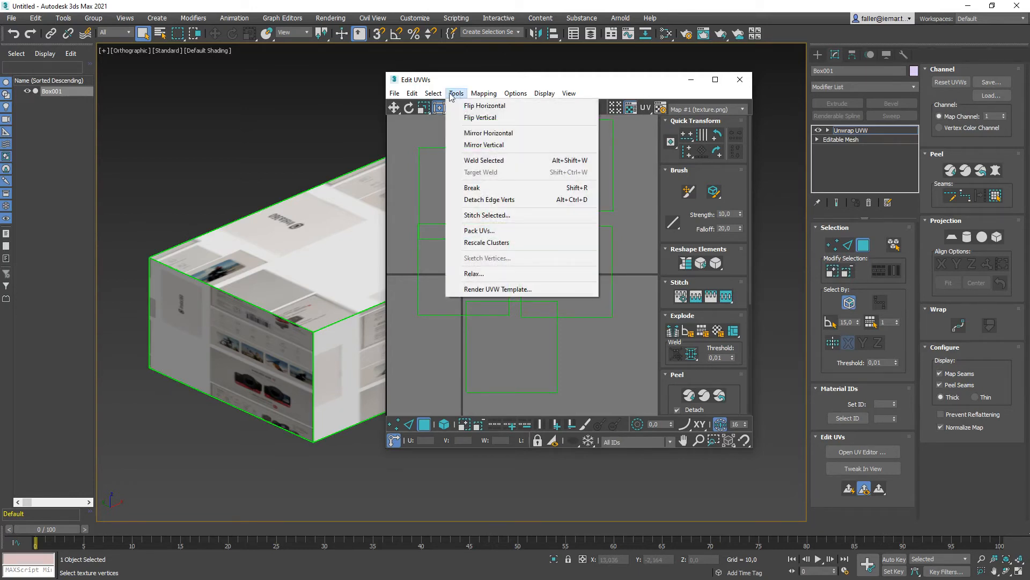
pyautogui.moveTo(483, 94)
pyautogui.click(617, 215)
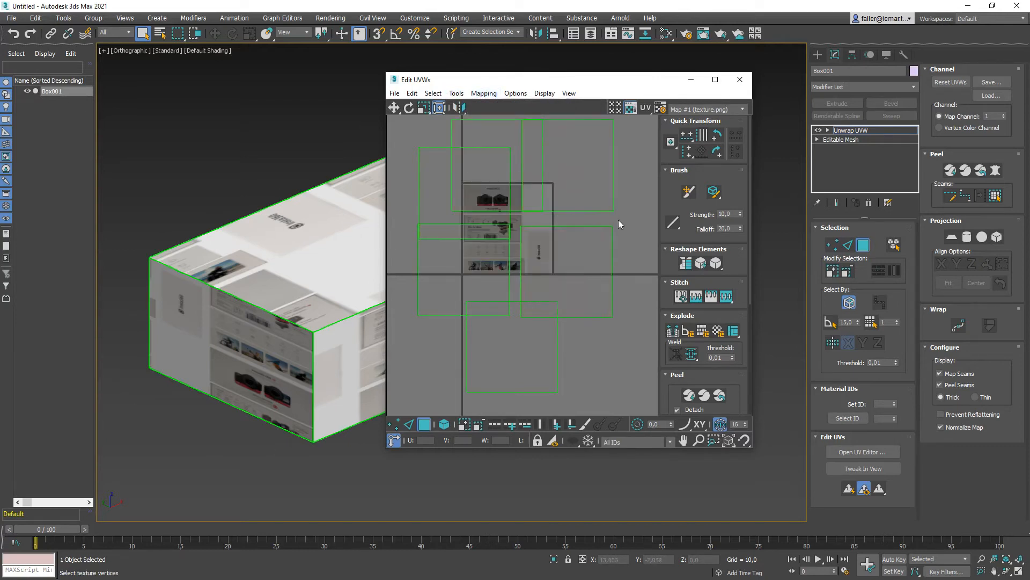
pyautogui.hotkey('ctrl', 'a')
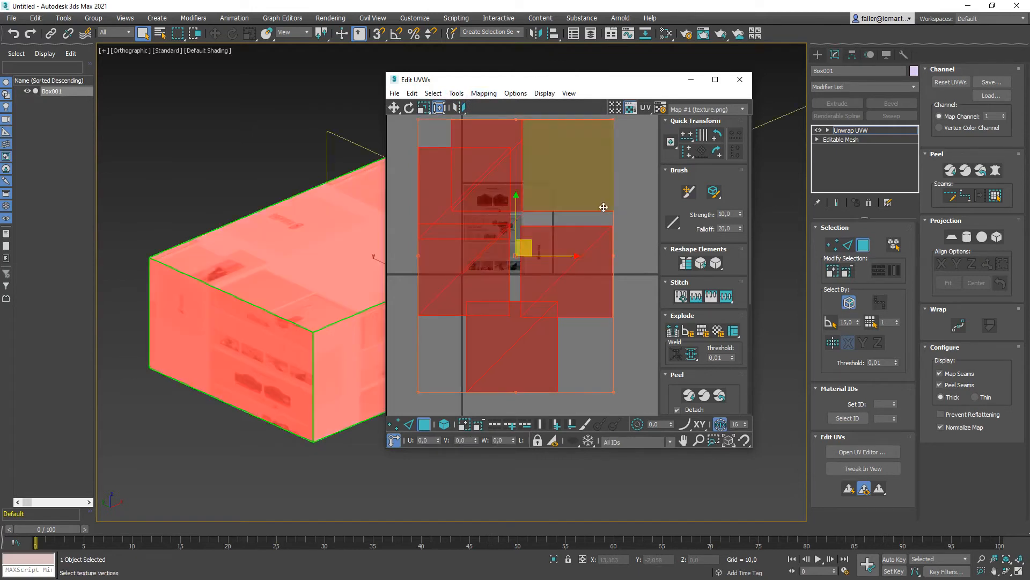
pyautogui.click(625, 209)
pyautogui.moveTo(631, 142); pyautogui.dragTo(433, 363)
pyautogui.click(640, 375)
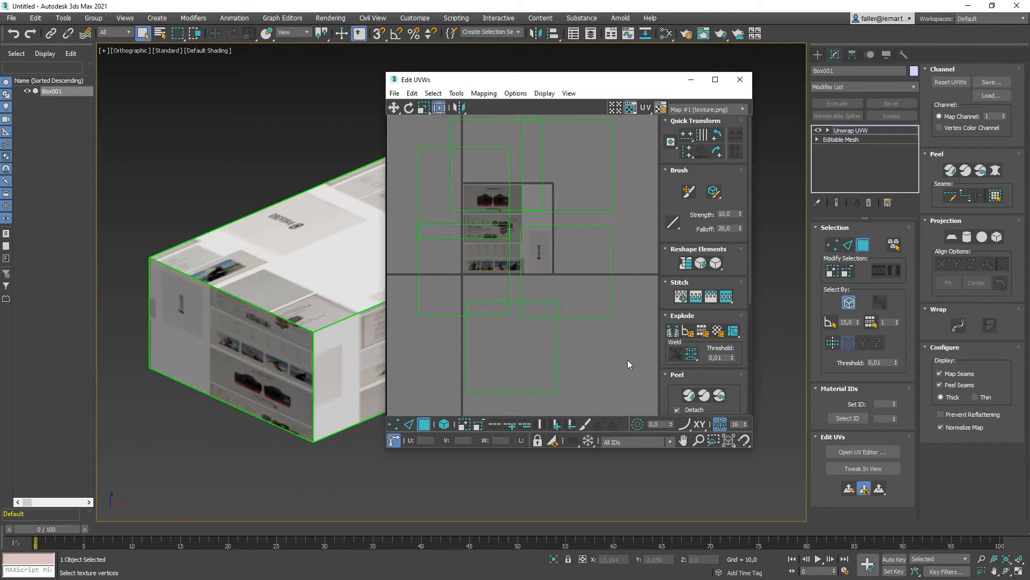
# Step: Select all UV faces and apply Flatten Mapping with a polygon angle threshold of 45,0 and spacing of 0,001
pyautogui.scroll(-3, 622, 344)
pyautogui.moveTo(634, 197); pyautogui.dragTo(455, 390)
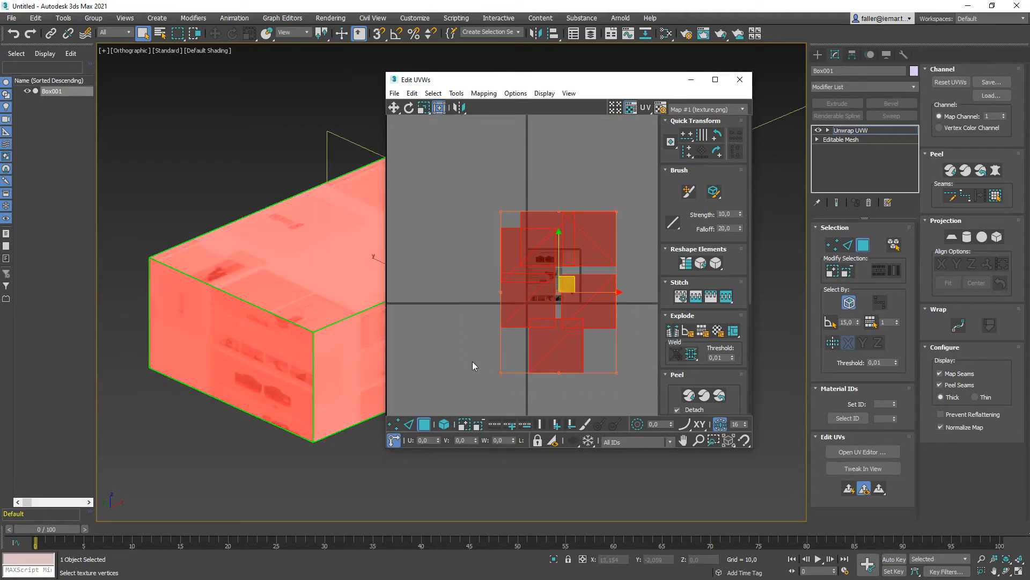
pyautogui.click(455, 263)
pyautogui.hotkey('ctrl', 'a')
pyautogui.click(484, 94)
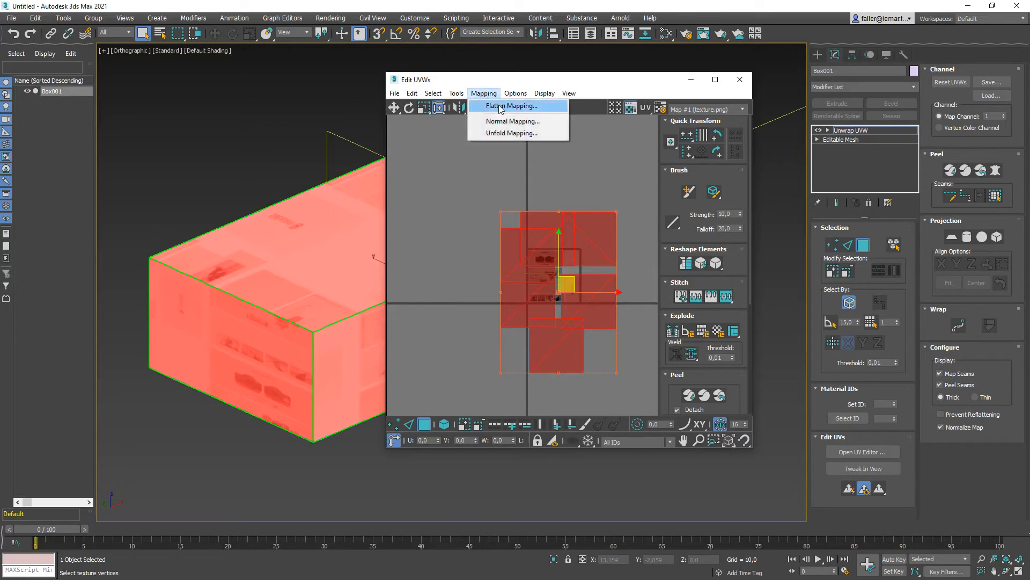
pyautogui.click(501, 107)
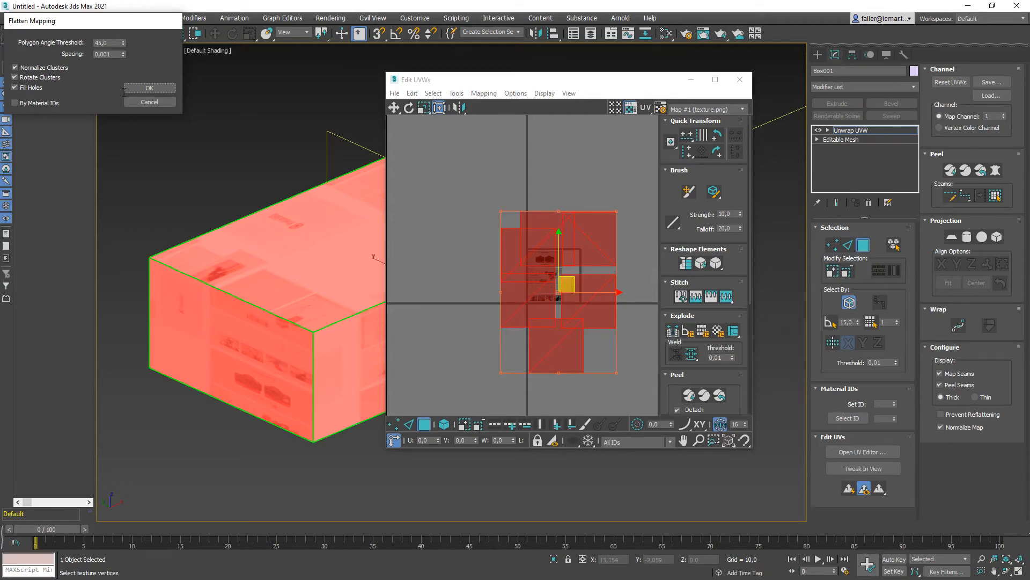
pyautogui.click(146, 90)
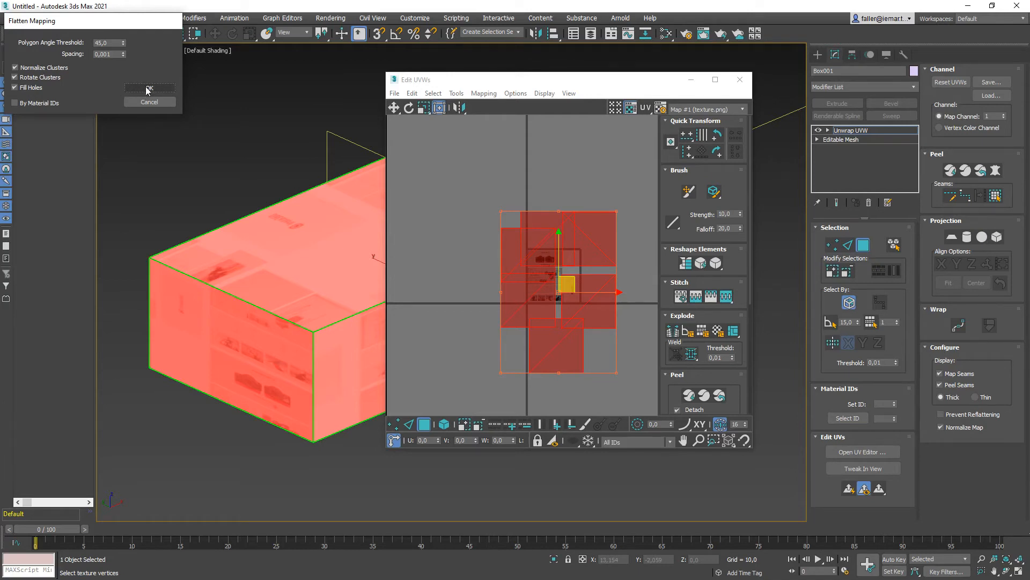
# Step: Move all flattened UV faces off the texture into the empty area to its upper left and deselect them
pyautogui.scroll(2, 598, 346)
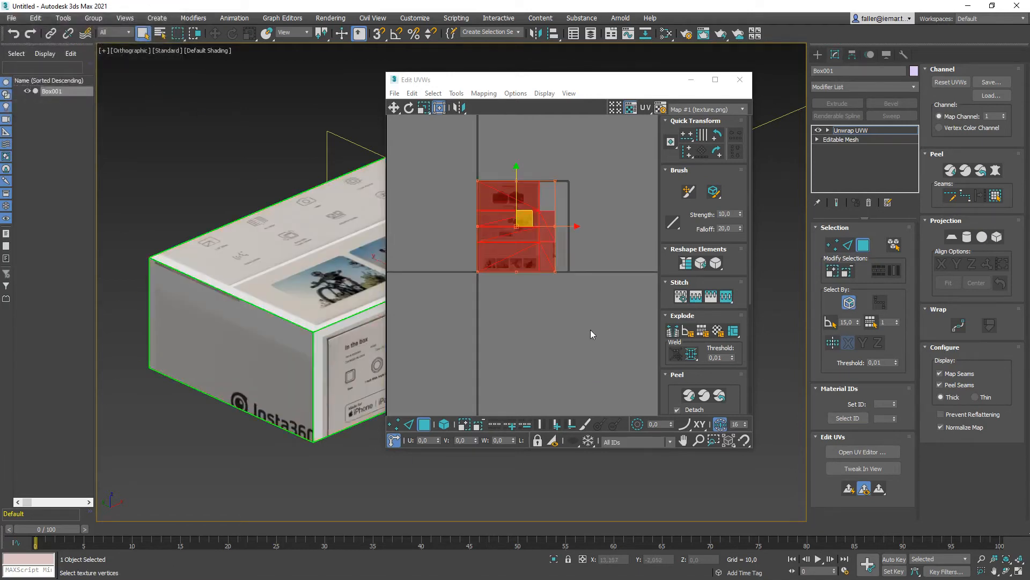
pyautogui.moveTo(584, 316); pyautogui.dragTo(585, 342, button='middle')
pyautogui.scroll(1, 567, 296)
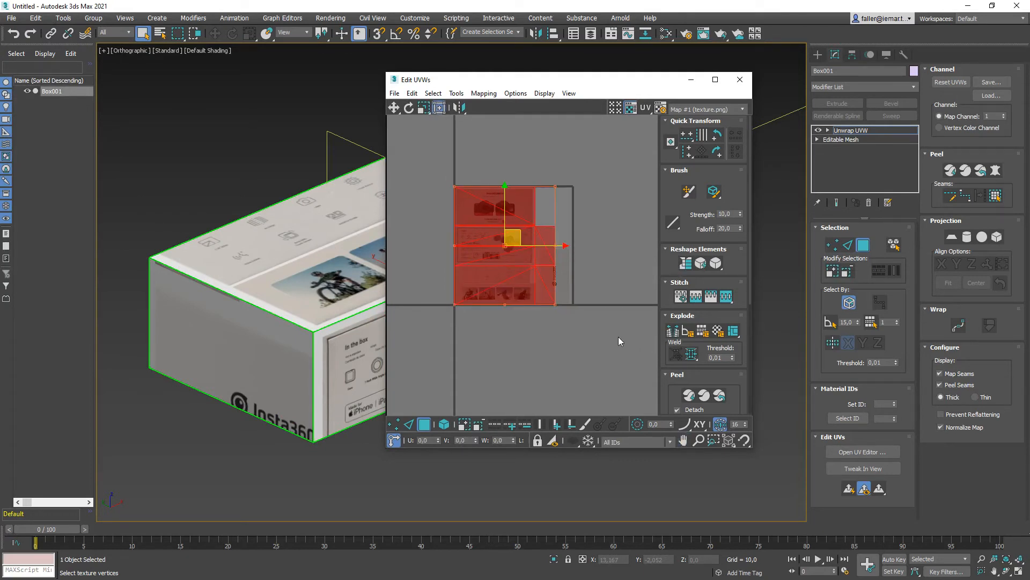
pyautogui.scroll(-1, 619, 337)
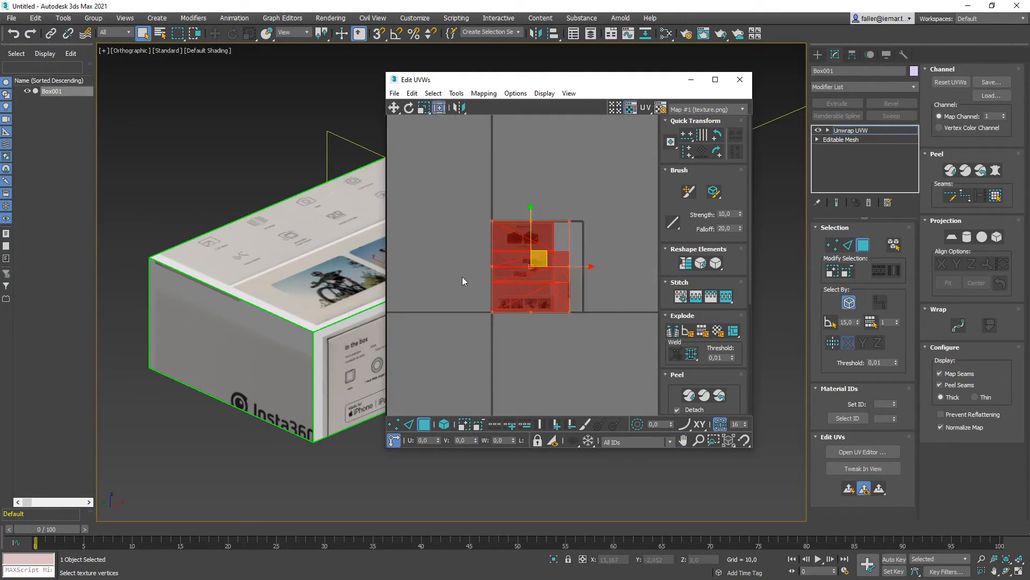
pyautogui.moveTo(544, 252); pyautogui.dragTo(446, 195)
pyautogui.click(563, 161)
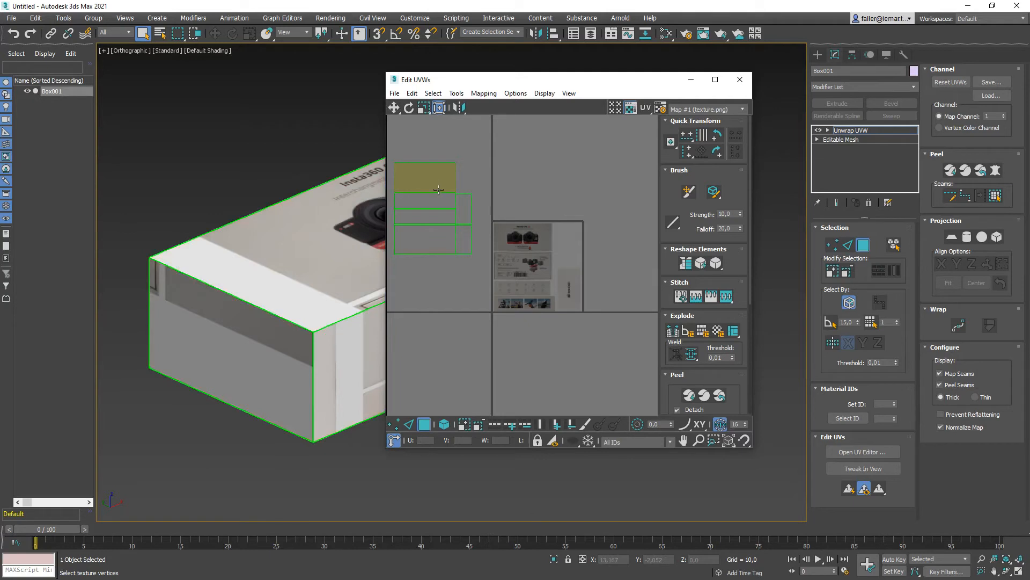
pyautogui.moveTo(288, 292); pyautogui.dragTo(286, 291, button='middle')
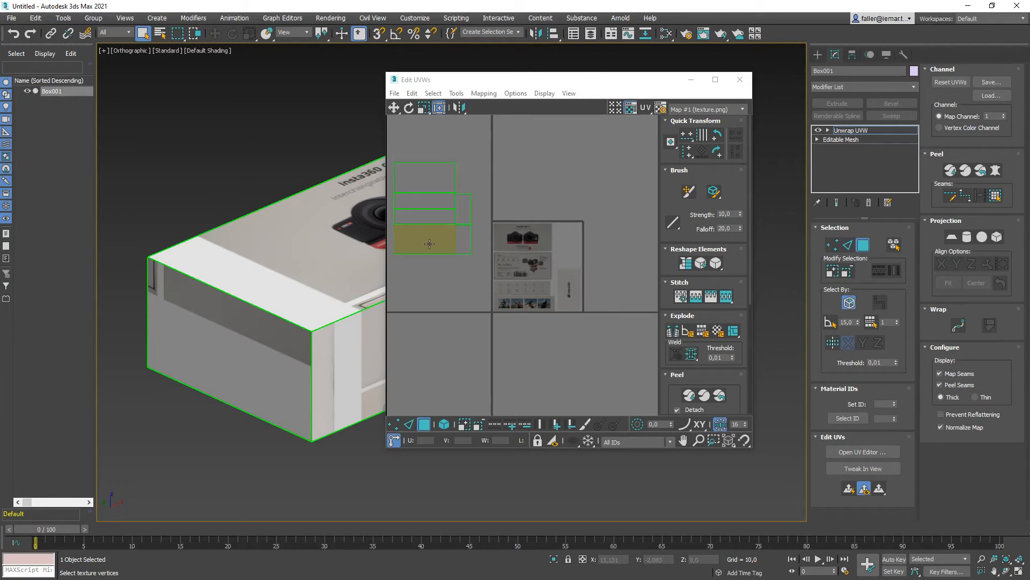
pyautogui.moveTo(546, 264); pyautogui.dragTo(562, 257, button='middle')
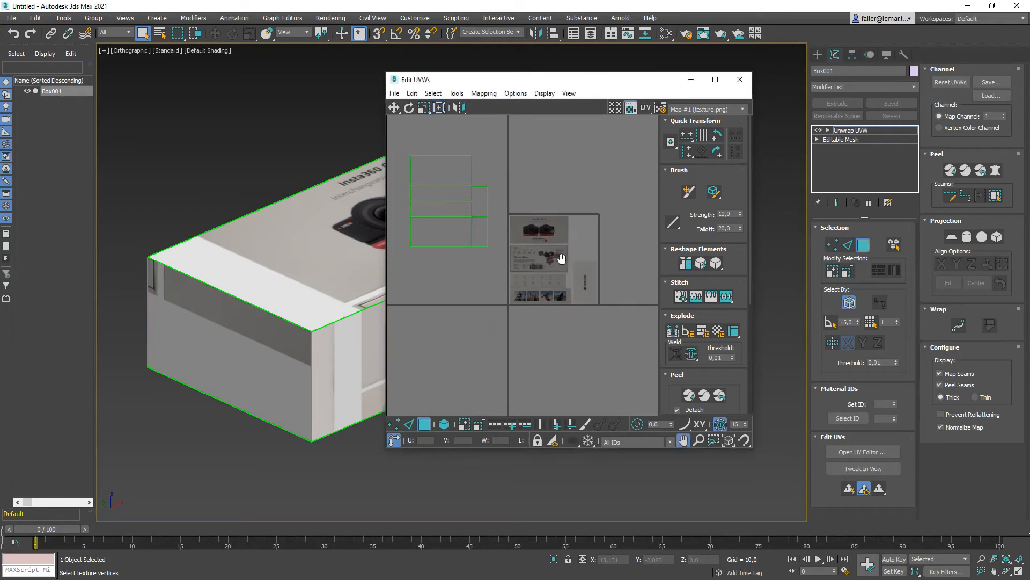
# Step: Select the uppermost flattened UV face and move it onto the back-side artwork with the barcode in the texture
pyautogui.click(459, 170)
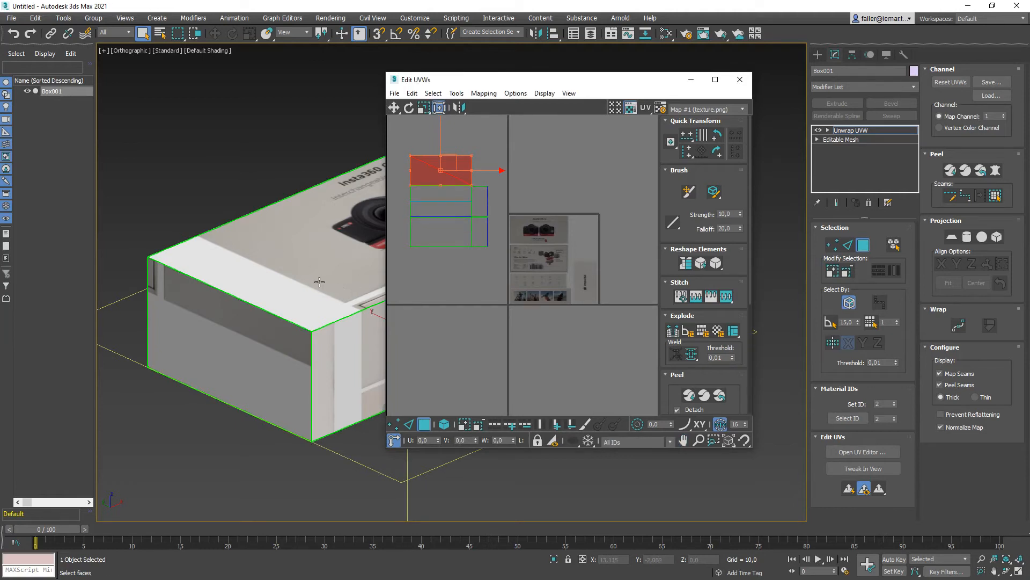
pyautogui.scroll(2, 285, 260)
pyautogui.moveTo(570, 81); pyautogui.dragTo(694, 69)
pyautogui.keyDown('alt'); pyautogui.moveTo(376, 266); pyautogui.dragTo(337, 257, button='middle'); pyautogui.keyUp('alt')
pyautogui.moveTo(581, 146)
pyautogui.mouseDown()
pyautogui.moveTo(672, 222)
pyautogui.moveTo(642, 243)
pyautogui.mouseUp()
pyautogui.scroll(5, 681, 236)
pyautogui.moveTo(312, 284)
pyautogui.keyDown('alt'); pyautogui.mouseDown(button='middle')
pyautogui.moveTo(329, 200)
pyautogui.moveTo(315, 237)
pyautogui.moveTo(352, 180)
pyautogui.moveTo(313, 184)
pyautogui.moveTo(299, 230)
pyautogui.moveTo(311, 265)
pyautogui.moveTo(302, 262)
pyautogui.moveTo(311, 236)
pyautogui.moveTo(302, 290)
pyautogui.mouseUp(button='middle'); pyautogui.keyUp('alt')
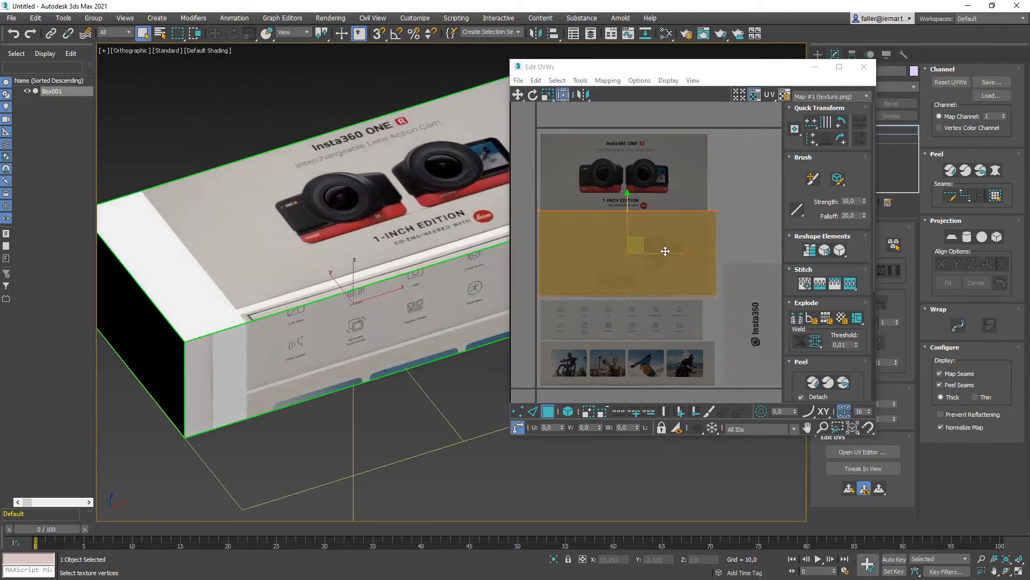
# Step: Align the selected UV face's upper-left corner with the upper-left corner of the back-side artwork
pyautogui.click(603, 253)
pyautogui.scroll(4, 602, 252)
pyautogui.moveTo(602, 253); pyautogui.dragTo(669, 249, button='middle')
pyautogui.moveTo(593, 196); pyautogui.dragTo(608, 220)
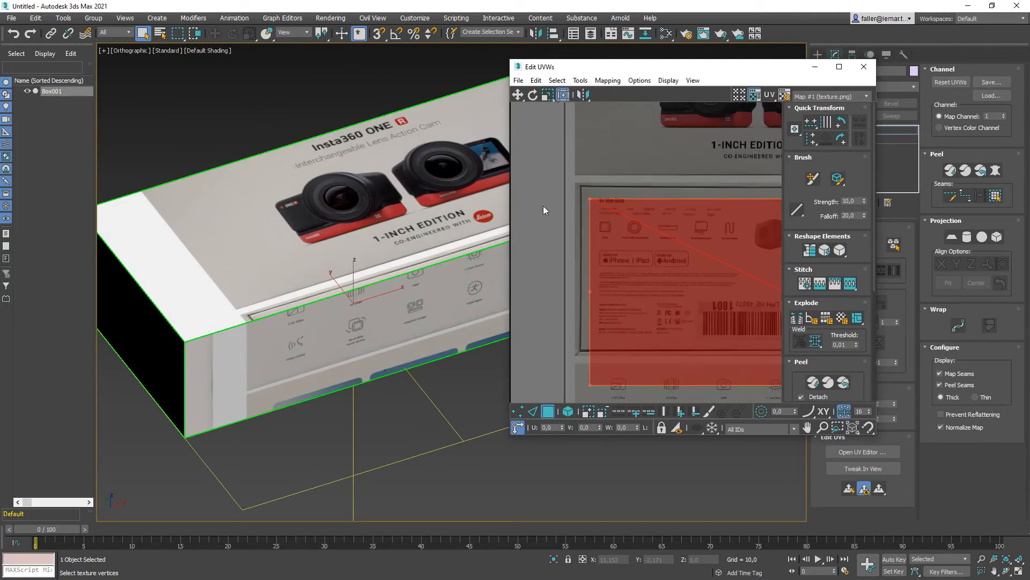
pyautogui.scroll(4, 598, 204)
pyautogui.moveTo(579, 184); pyautogui.dragTo(576, 182)
pyautogui.moveTo(587, 195); pyautogui.dragTo(551, 205, button='middle')
# Step: Scale the selected UV face from its lower-right corner to fit the edges of the back-side artwork
pyautogui.scroll(-4, 551, 205)
pyautogui.moveTo(743, 303); pyautogui.dragTo(590, 278, button='middle')
pyautogui.scroll(5, 649, 297)
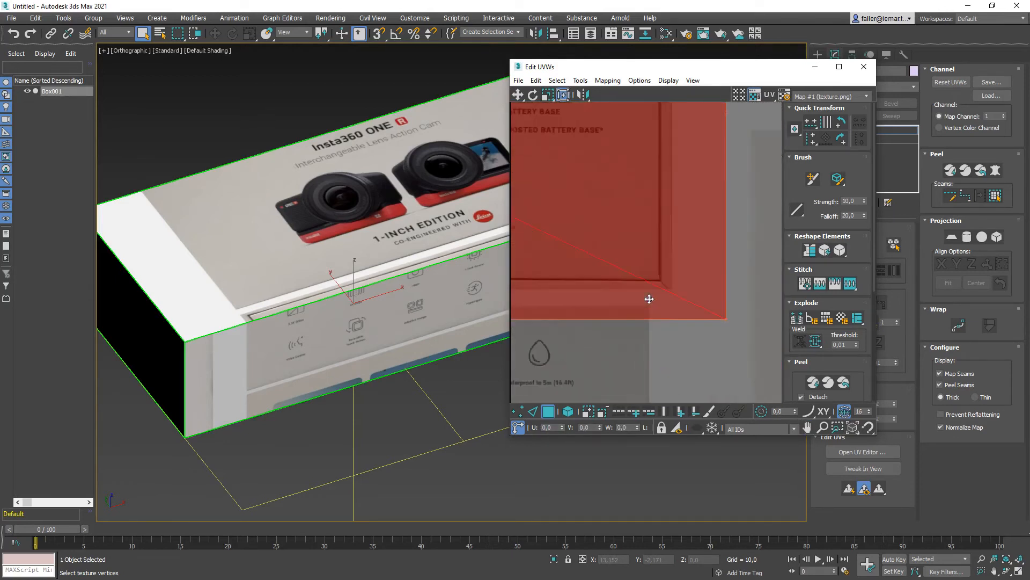
pyautogui.moveTo(724, 319); pyautogui.dragTo(639, 267)
pyautogui.scroll(-7, 644, 340)
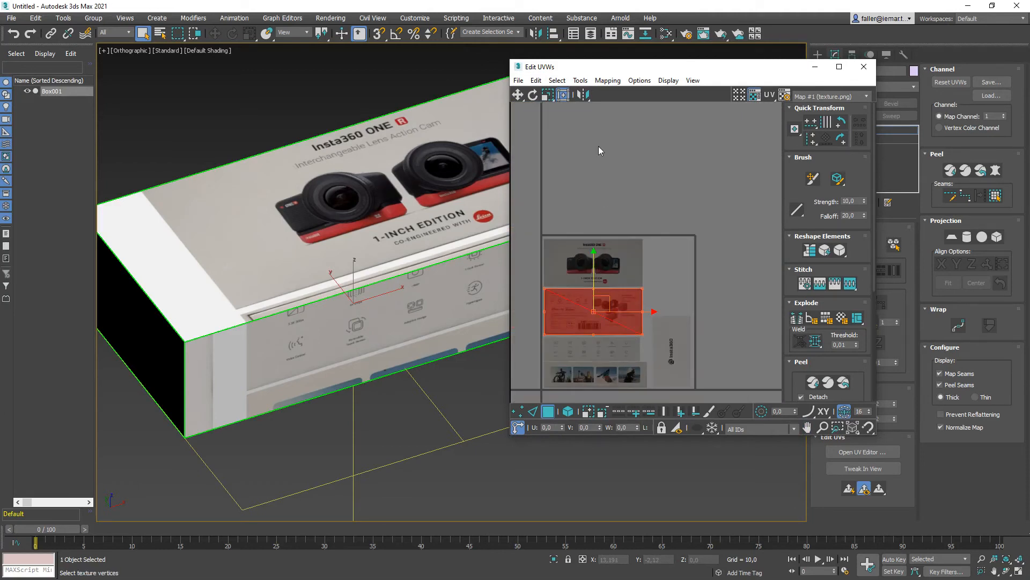
# Step: Select the box's top face and move its UVs onto the two-camera front artwork, aligning the upper-left corners
pyautogui.moveTo(600, 152); pyautogui.dragTo(668, 155, button='middle')
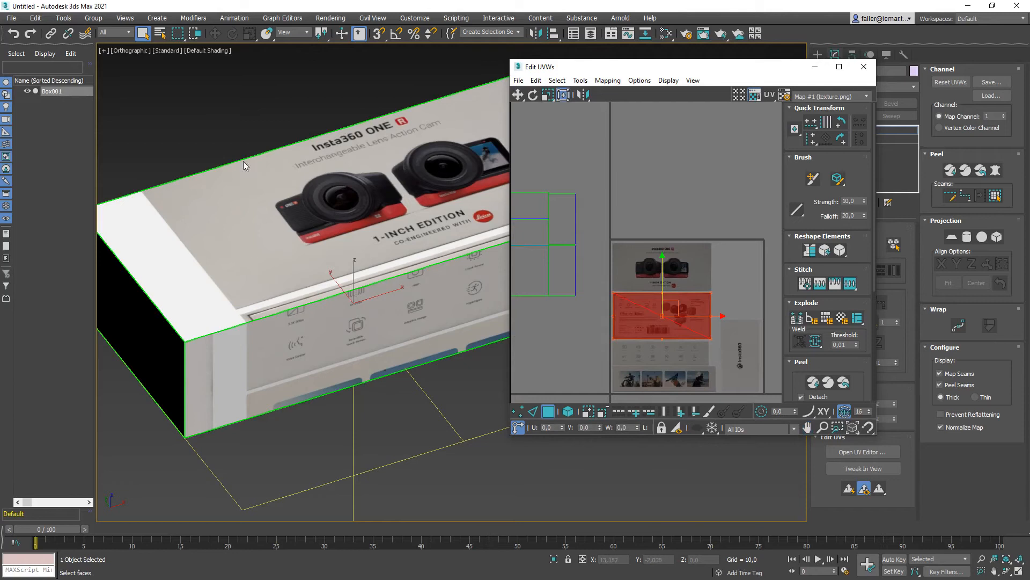
pyautogui.moveTo(262, 227); pyautogui.dragTo(257, 230, button='middle')
pyautogui.click(389, 211)
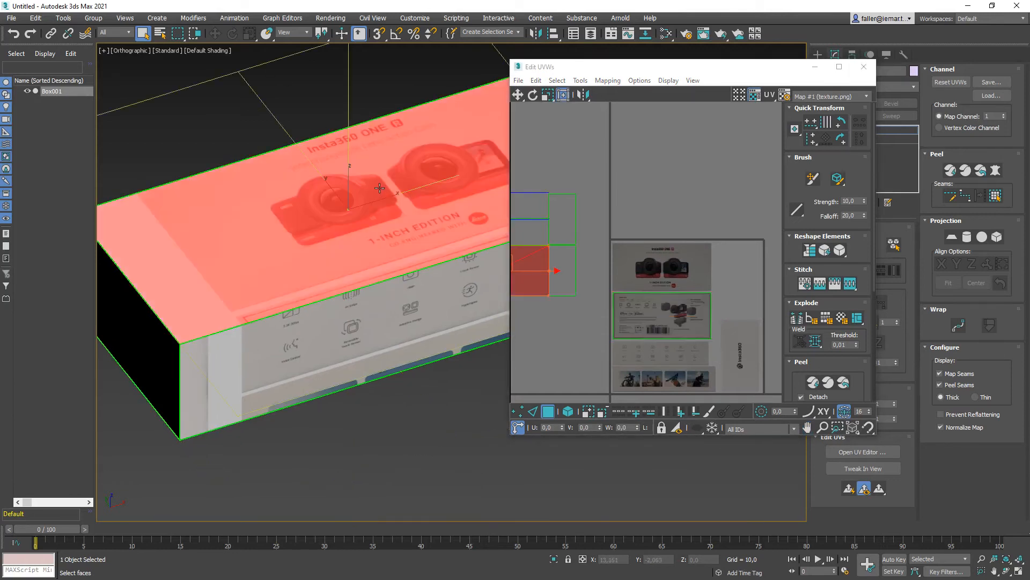
pyautogui.moveTo(561, 371); pyautogui.dragTo(591, 359, button='middle')
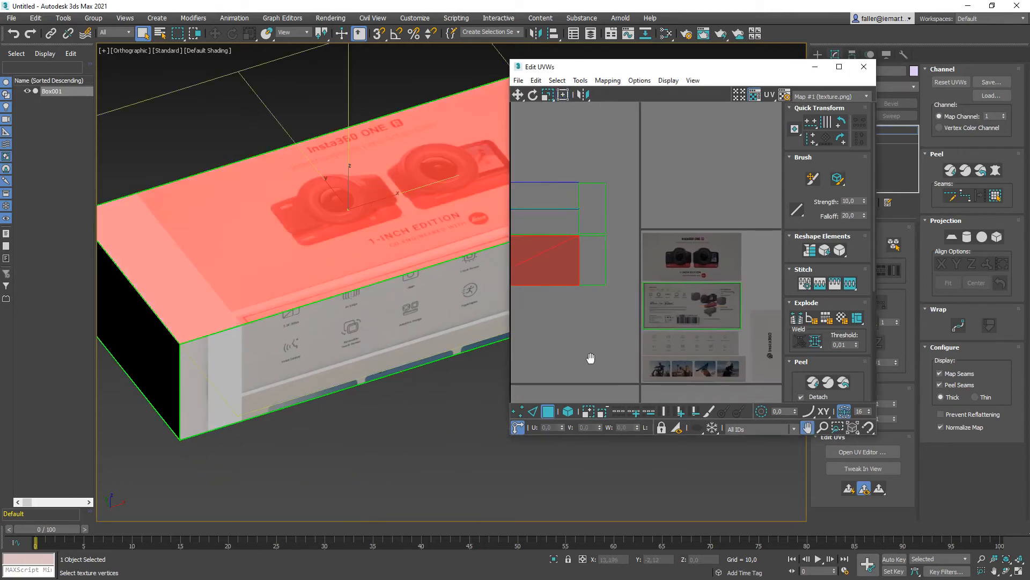
pyautogui.moveTo(542, 246); pyautogui.dragTo(709, 242)
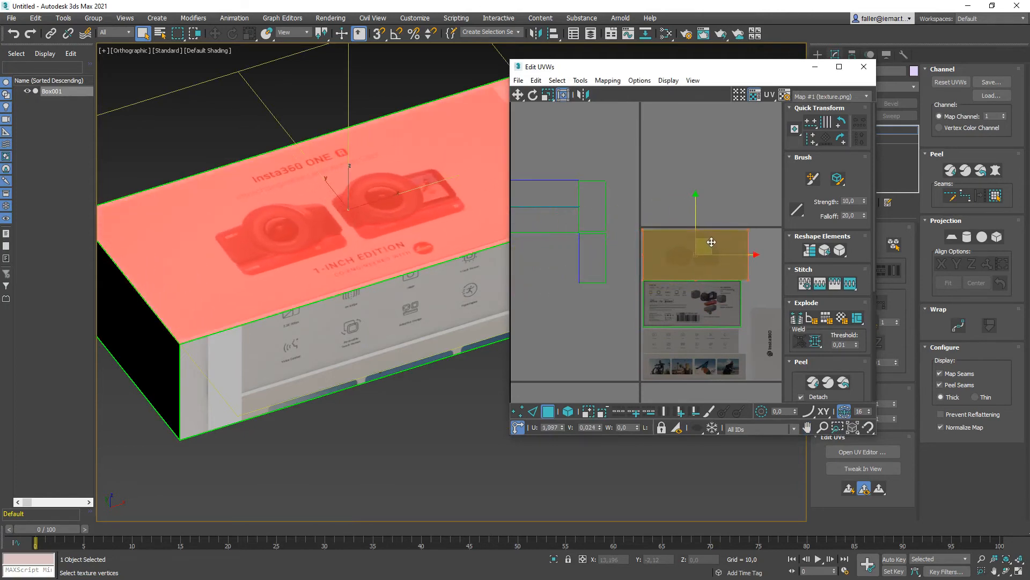
pyautogui.scroll(2, 707, 245)
pyautogui.scroll(5, 640, 247)
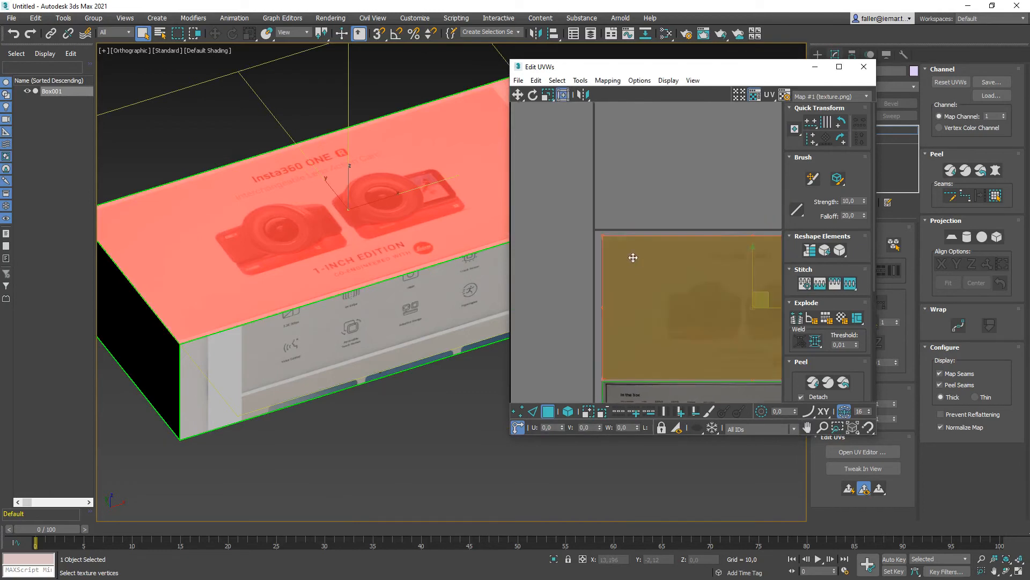
pyautogui.moveTo(599, 254); pyautogui.dragTo(593, 261)
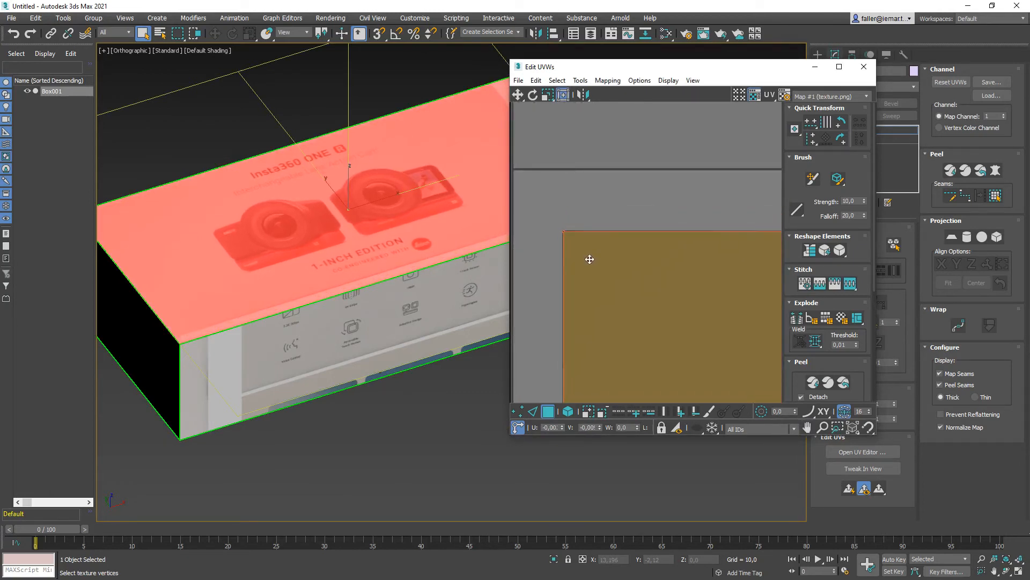
# Step: Scale the top face's UVs from the lower-right corner to match the size of the front artwork
pyautogui.scroll(-5, 589, 259)
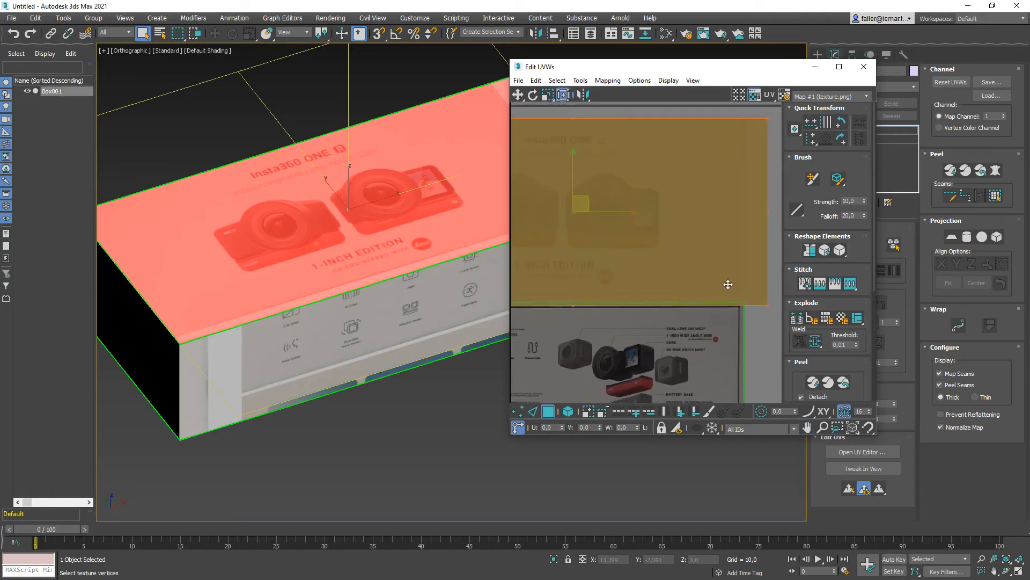
pyautogui.scroll(5, 769, 309)
pyautogui.moveTo(766, 293); pyautogui.dragTo(679, 249)
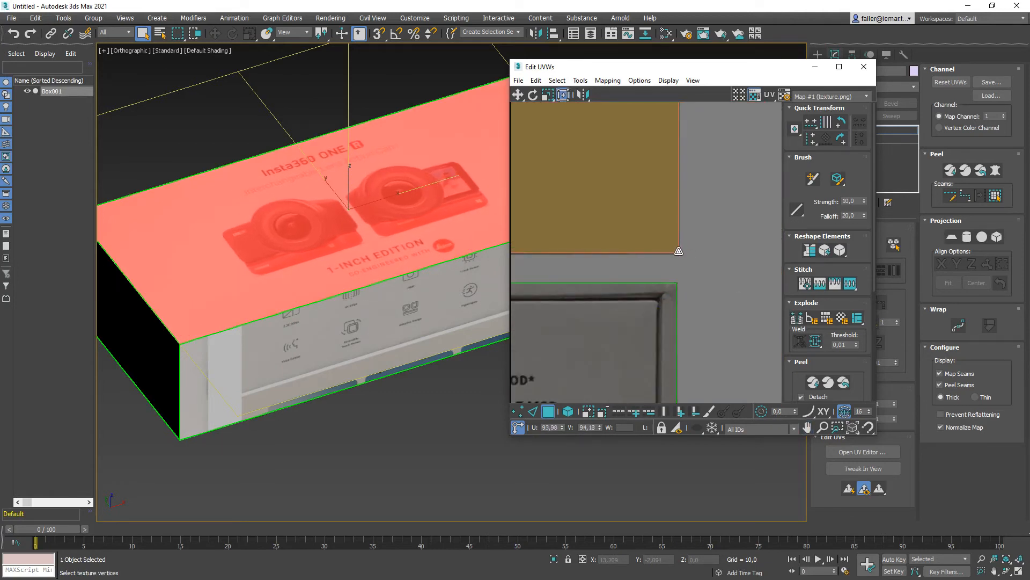
pyautogui.scroll(-5, 689, 269)
# Step: Select the box's long front side face and move its UVs onto the action-photo strip, aligning the upper-left corners
pyautogui.moveTo(312, 293); pyautogui.dragTo(337, 203, button='middle')
pyautogui.click(321, 248)
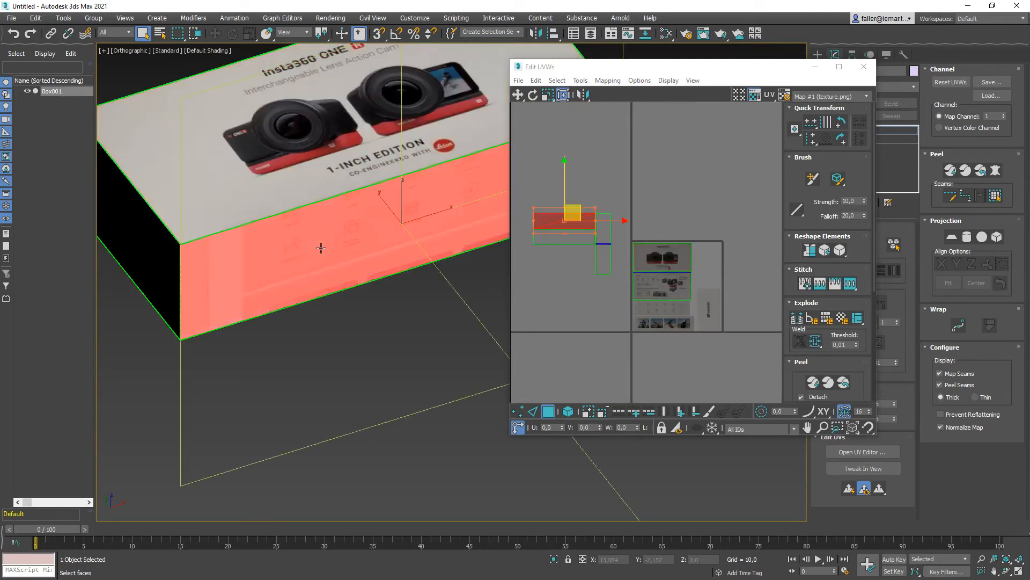
pyautogui.moveTo(582, 211); pyautogui.dragTo(679, 309)
pyautogui.scroll(10, 679, 309)
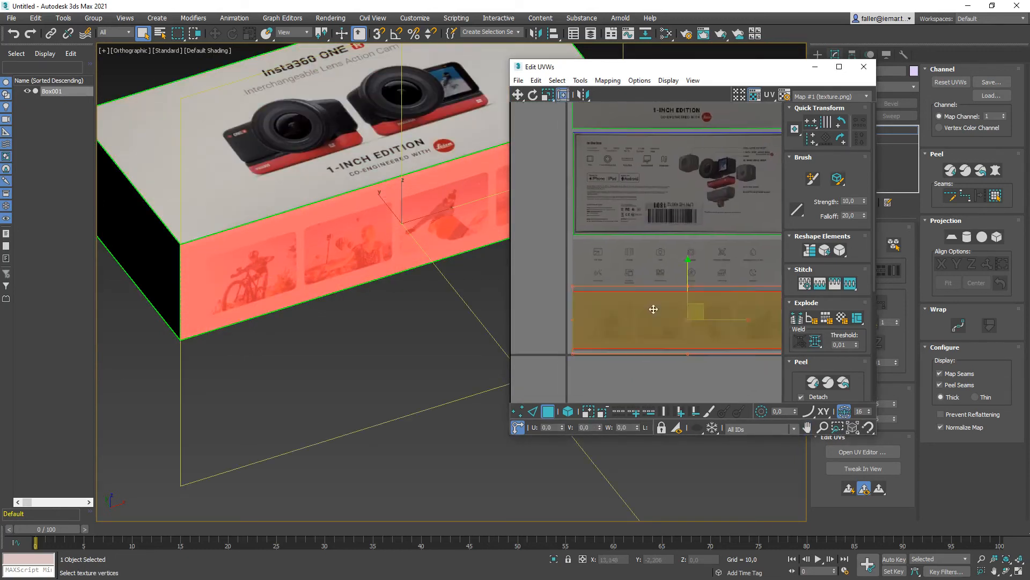
pyautogui.moveTo(614, 282); pyautogui.dragTo(608, 283)
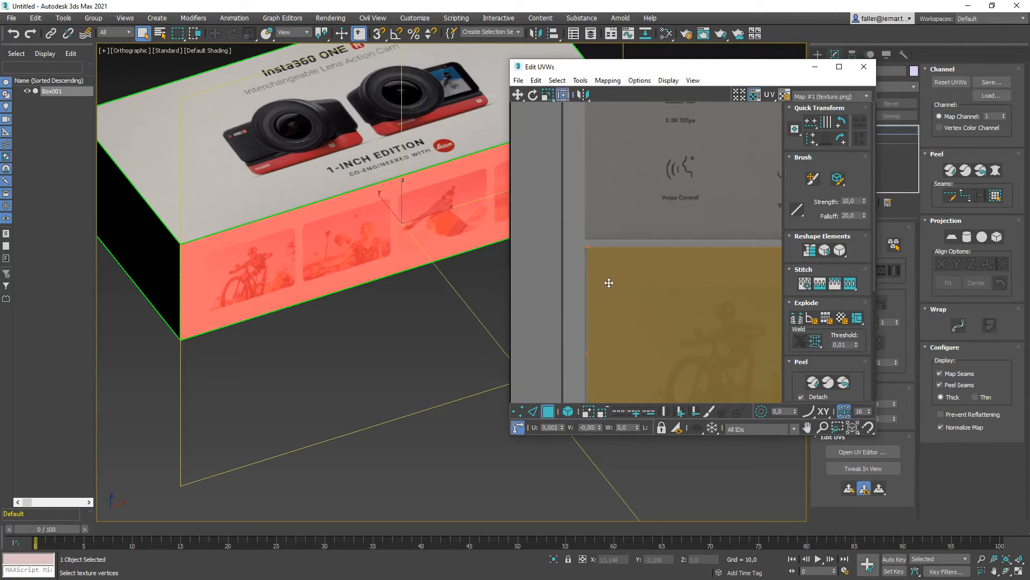
# Step: Scale the long side face's UVs from the lower-right corner to fit the action-photo strip
pyautogui.scroll(-10, 590, 283)
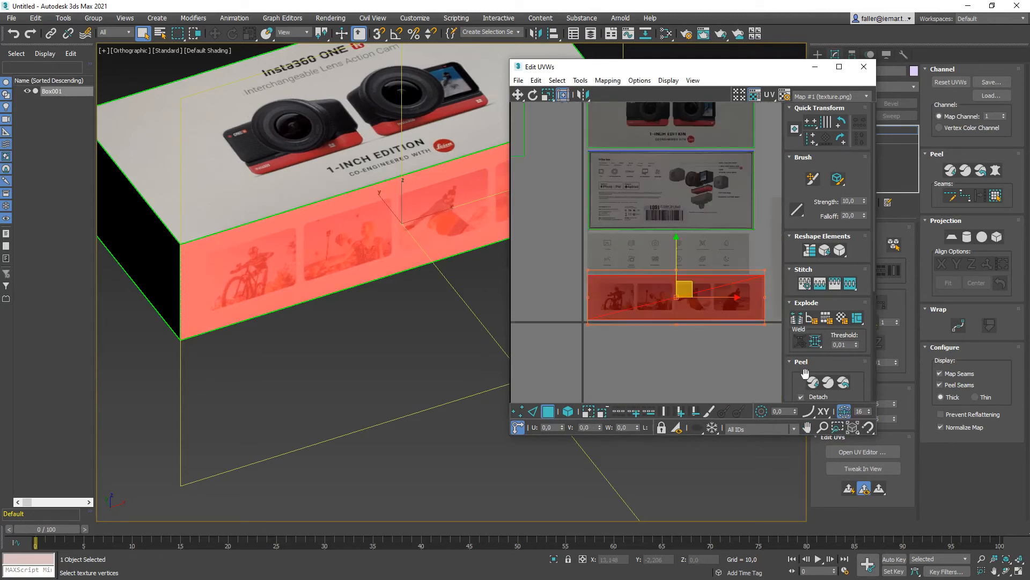
pyautogui.scroll(10, 779, 333)
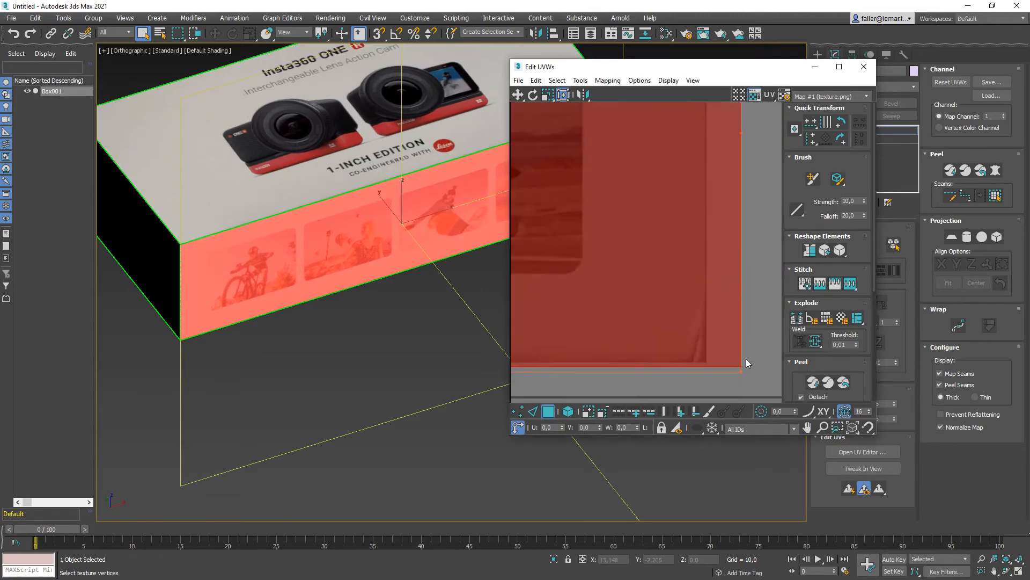
pyautogui.moveTo(741, 370); pyautogui.dragTo(706, 363)
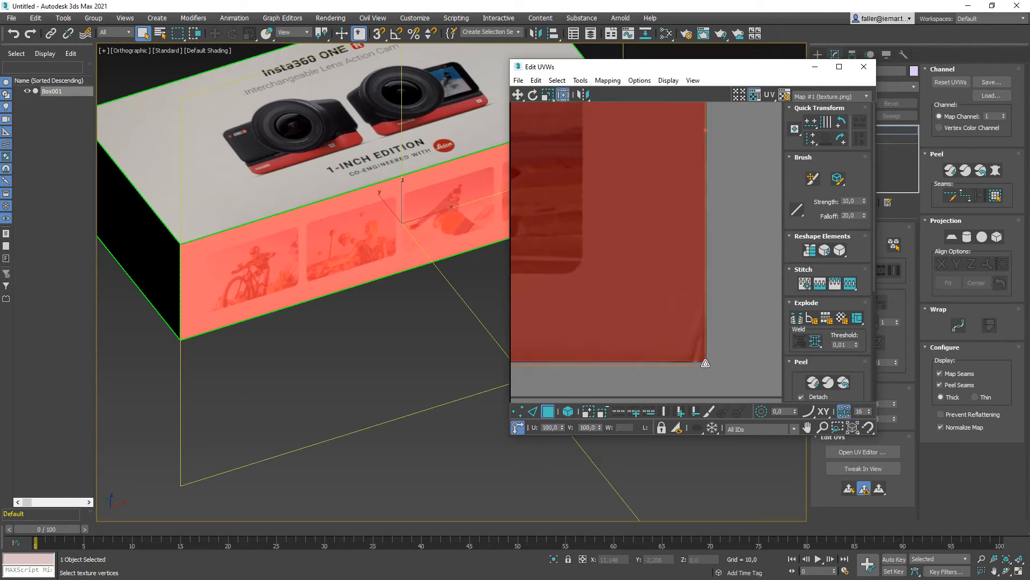
pyautogui.scroll(-8, 713, 360)
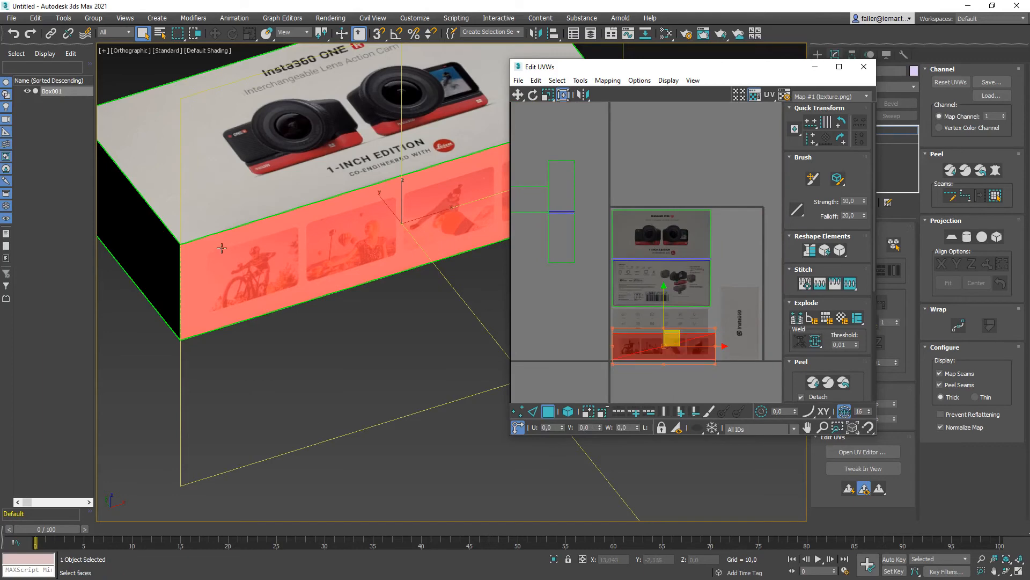
# Step: Select the opposite long side face and move its UVs onto the feature-icon strip, aligning the upper-left corners
pyautogui.keyDown('alt'); pyautogui.moveTo(225, 263); pyautogui.dragTo(332, 252, button='middle'); pyautogui.keyUp('alt')
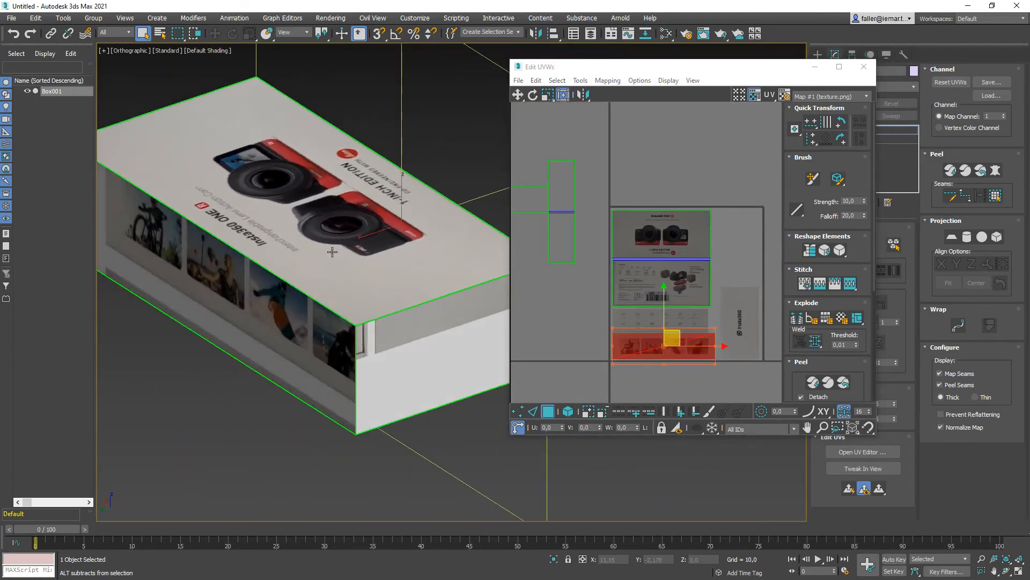
pyautogui.click(236, 286)
pyautogui.moveTo(548, 247); pyautogui.dragTo(619, 264, button='middle')
pyautogui.moveTo(583, 211); pyautogui.dragTo(734, 314)
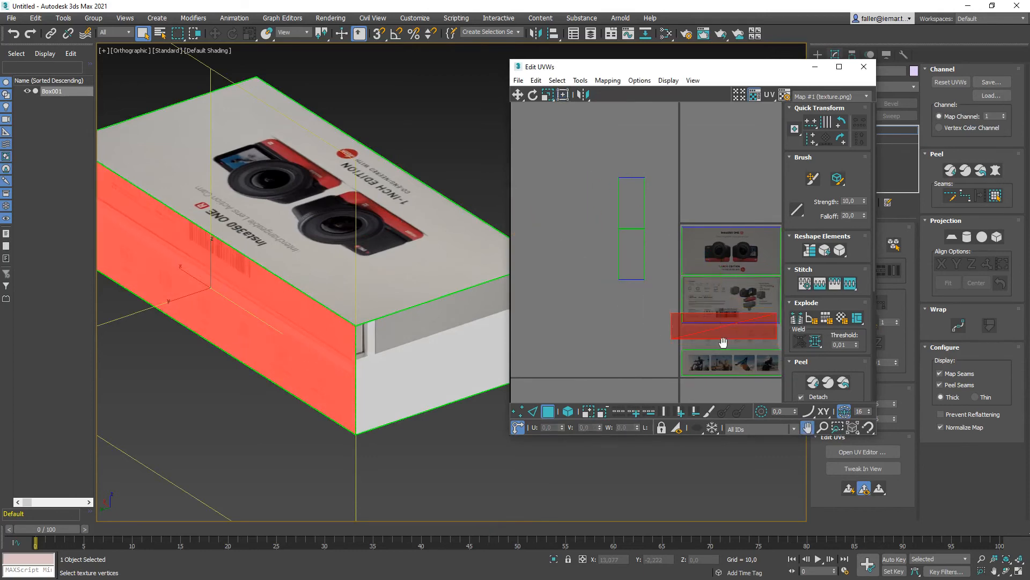
pyautogui.scroll(8, 586, 287)
pyautogui.moveTo(582, 287); pyautogui.dragTo(646, 312, button='middle')
pyautogui.moveTo(621, 260); pyautogui.dragTo(673, 316)
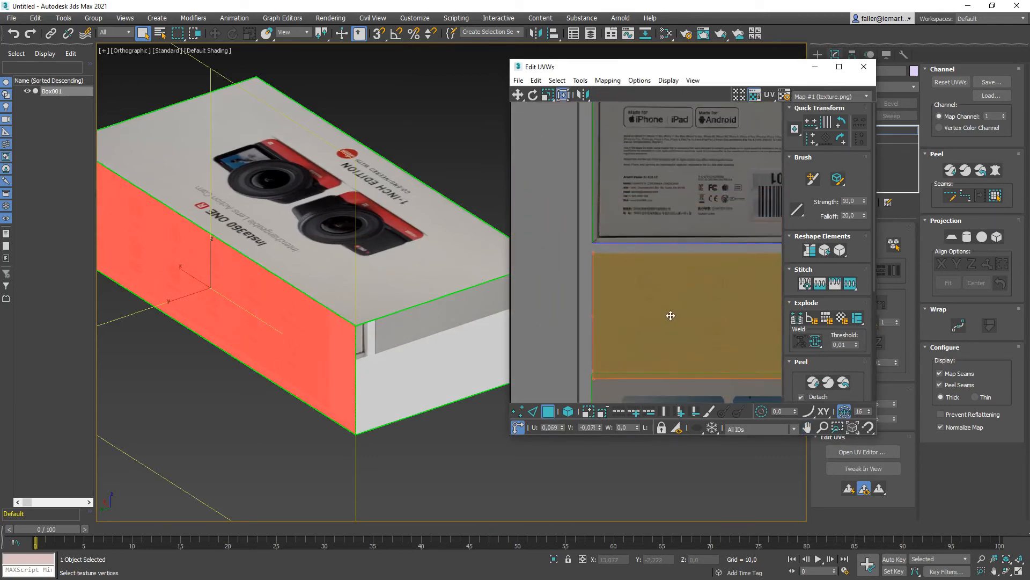
# Step: Scale the opposite long side face's UVs from the lower-right corner to fit the feature-icon strip
pyautogui.scroll(-6, 562, 291)
pyautogui.scroll(7, 688, 309)
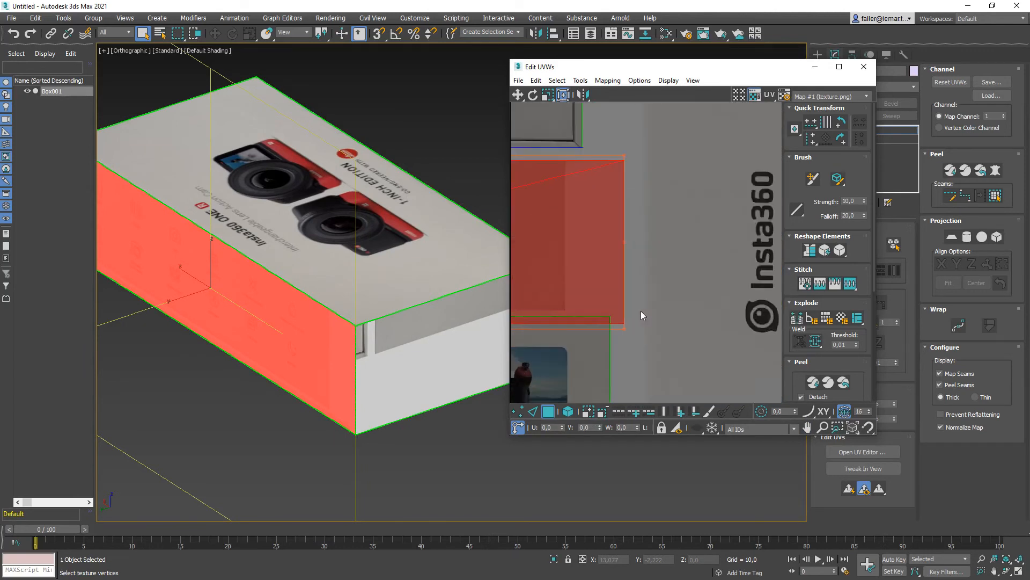
pyautogui.scroll(1, 626, 319)
pyautogui.moveTo(623, 328); pyautogui.dragTo(548, 311)
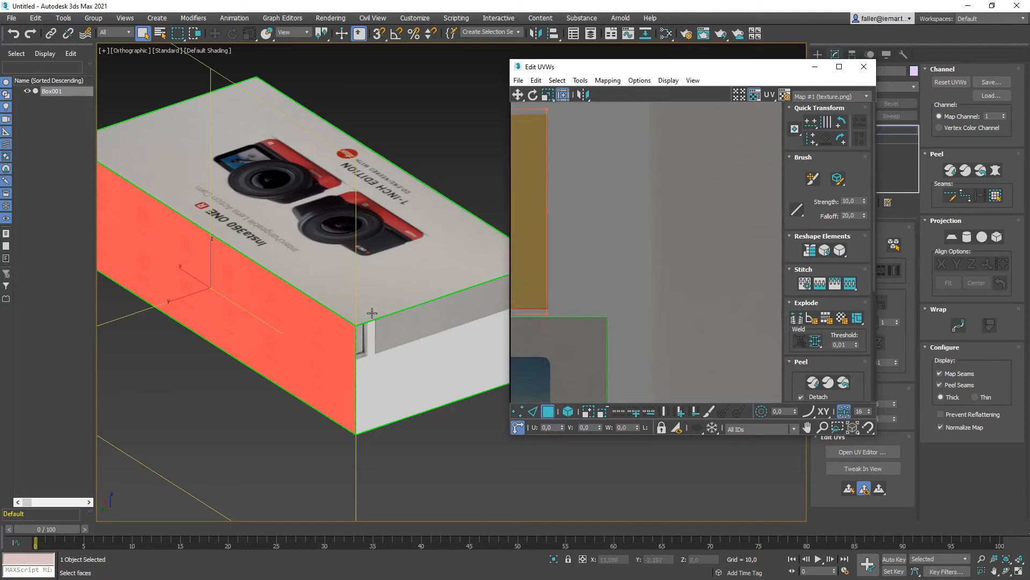
pyautogui.click(594, 268)
# Step: Select the short end face beside the icon side and move its UVs onto the Insta360 logo panel in the texture
pyautogui.moveTo(420, 272); pyautogui.dragTo(411, 275, button='middle')
pyautogui.scroll(-5, 412, 275)
pyautogui.click(422, 299)
pyautogui.scroll(-6, 657, 279)
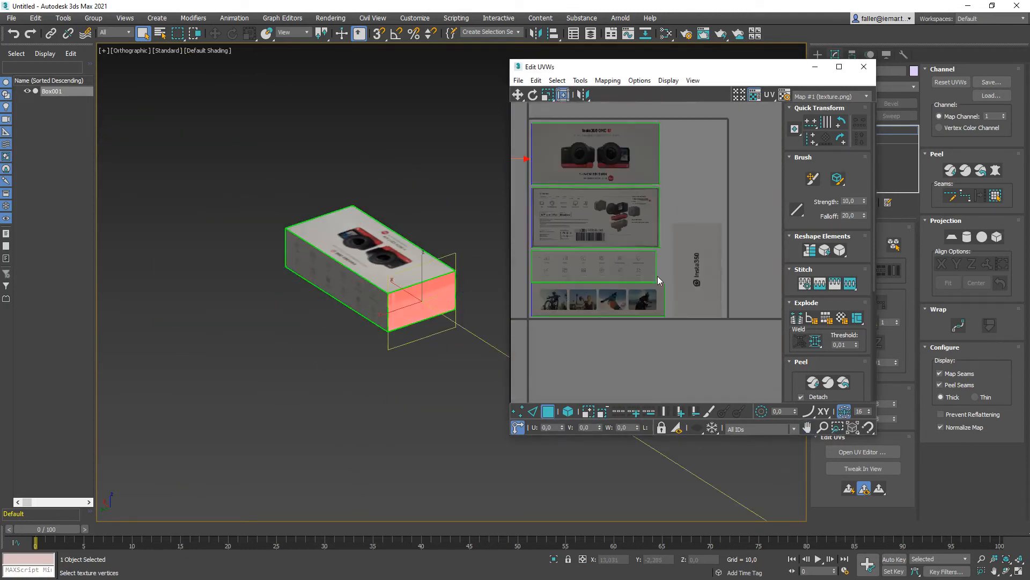
pyautogui.moveTo(671, 278); pyautogui.dragTo(698, 294, button='middle')
pyautogui.scroll(-3, 523, 183)
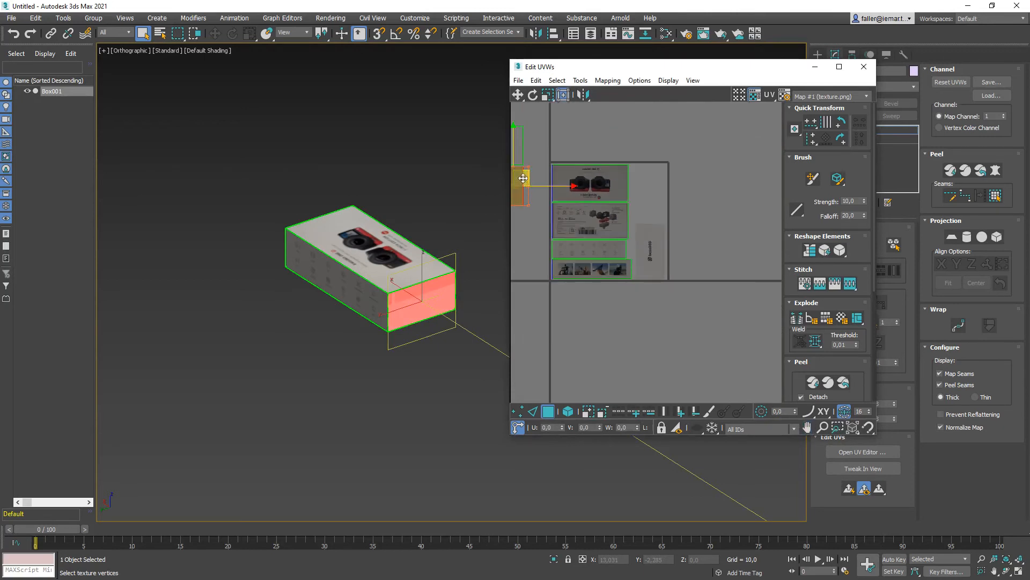
pyautogui.moveTo(523, 175); pyautogui.dragTo(661, 232)
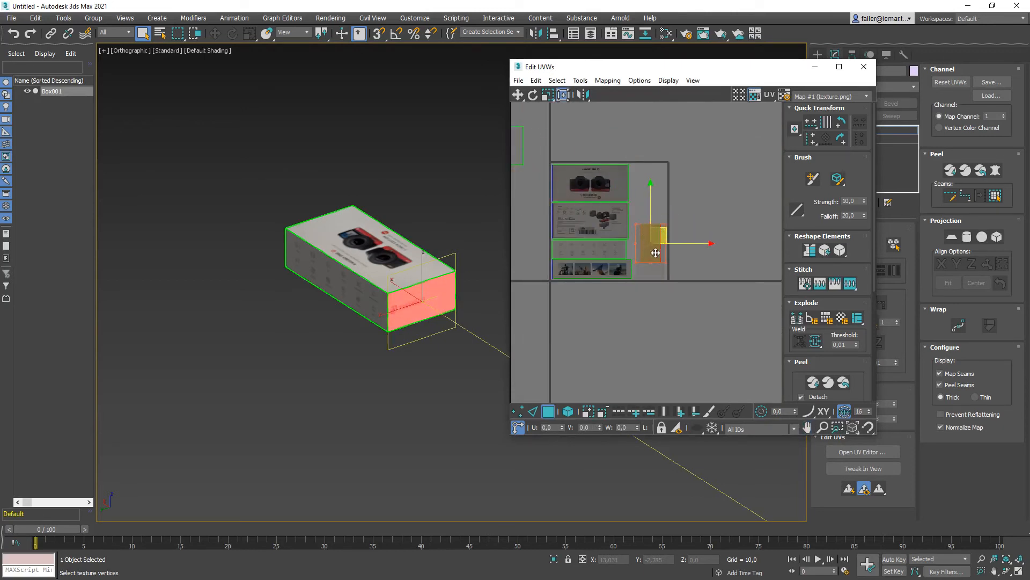
# Step: Align the end face's upper-left UV corner with the upper-left corner of the Insta360 logo panel
pyautogui.scroll(7, 663, 253)
pyautogui.moveTo(613, 189); pyautogui.dragTo(633, 269, button='middle')
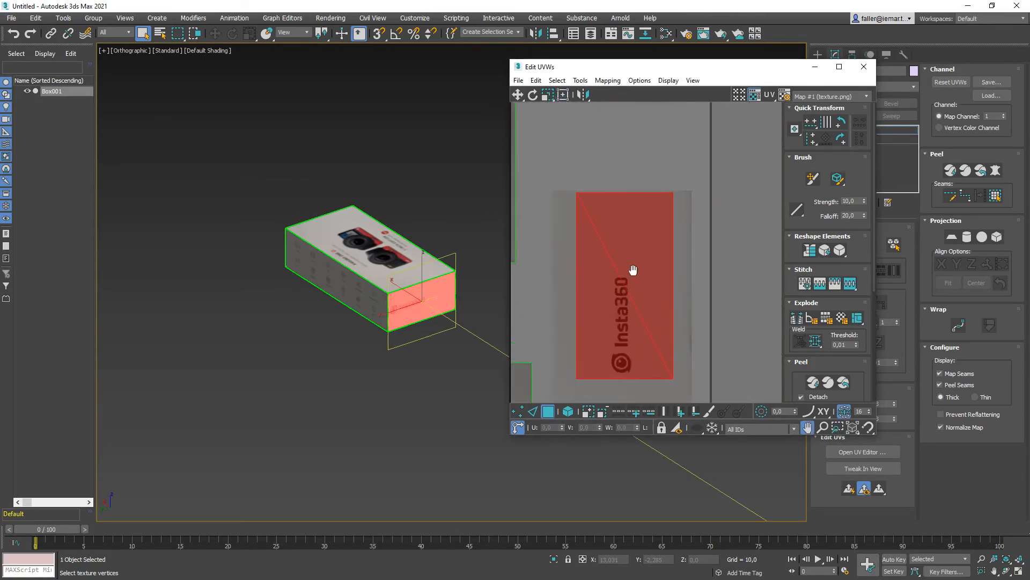
pyautogui.scroll(5, 637, 273)
pyautogui.moveTo(540, 199); pyautogui.dragTo(649, 313, button='middle')
pyautogui.moveTo(637, 255); pyautogui.dragTo(719, 247, button='middle')
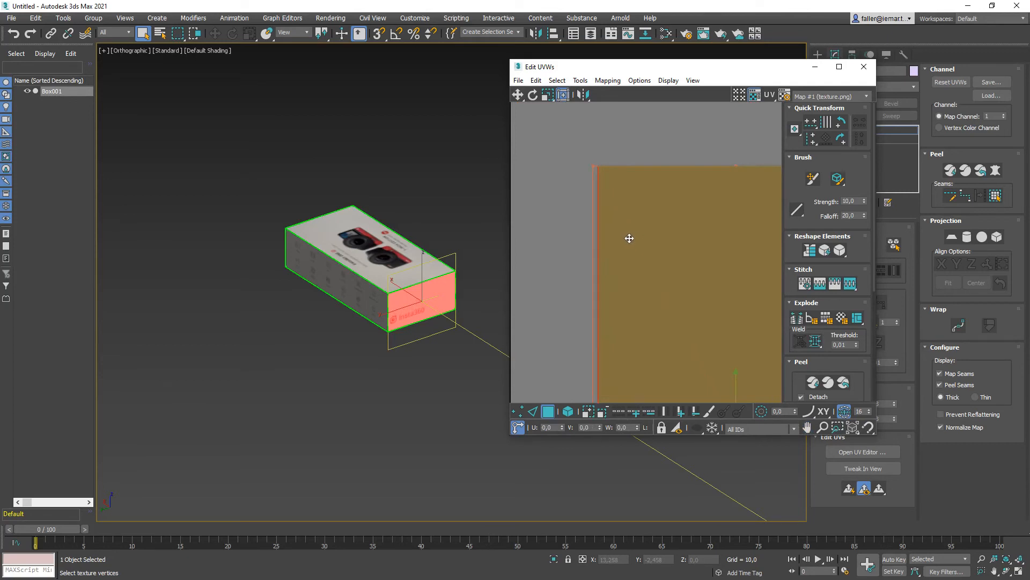
pyautogui.scroll(-5, 631, 238)
# Step: Scale the end face's UVs from the lower-right corner to cover the Insta360 logo panel and check the logo on the box
pyautogui.click(657, 268)
pyautogui.moveTo(729, 356); pyautogui.dragTo(684, 253, button='middle')
pyautogui.moveTo(660, 265); pyautogui.dragTo(689, 325)
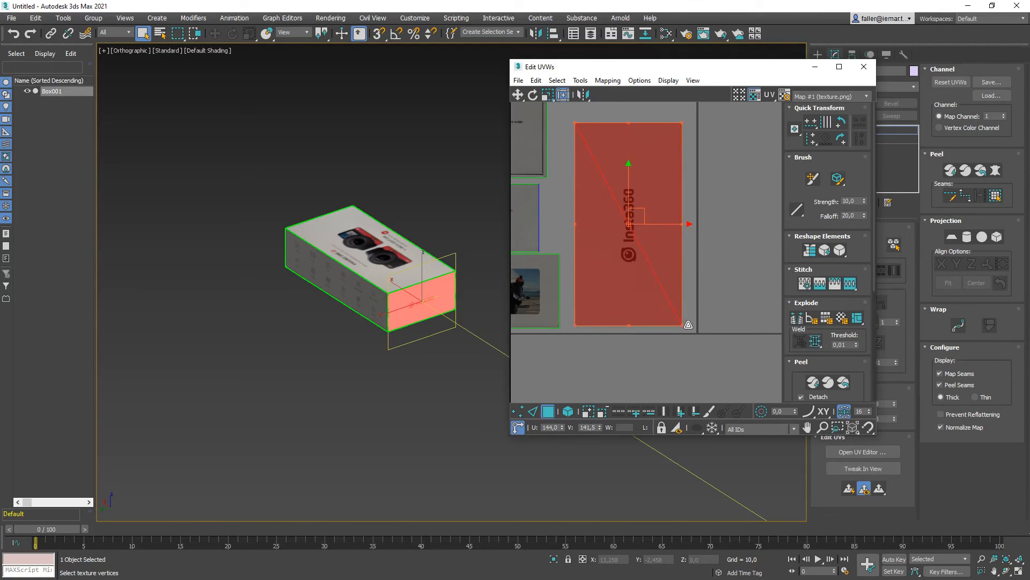
pyautogui.scroll(5, 430, 333)
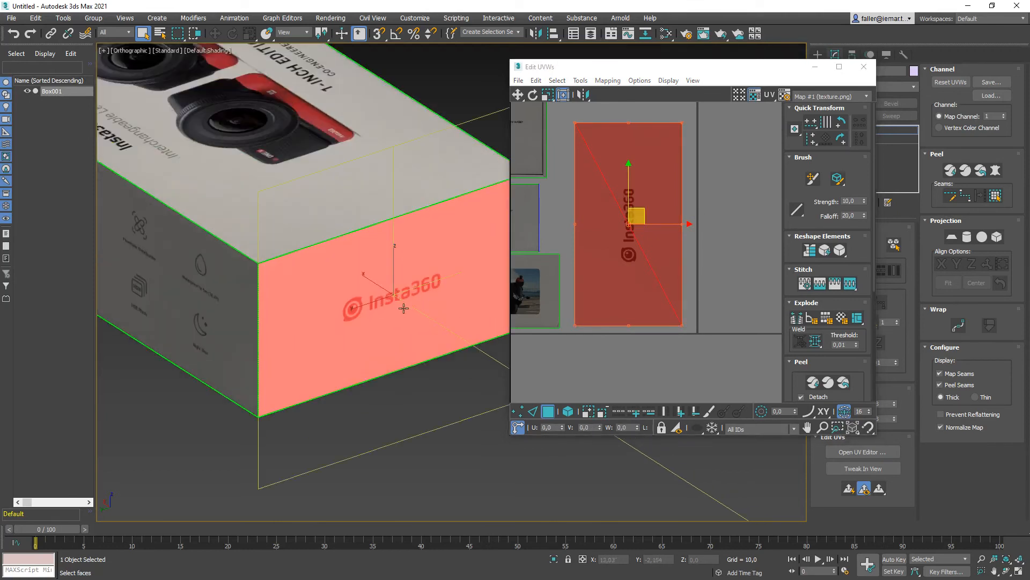
pyautogui.scroll(-5, 403, 311)
pyautogui.scroll(5, 402, 309)
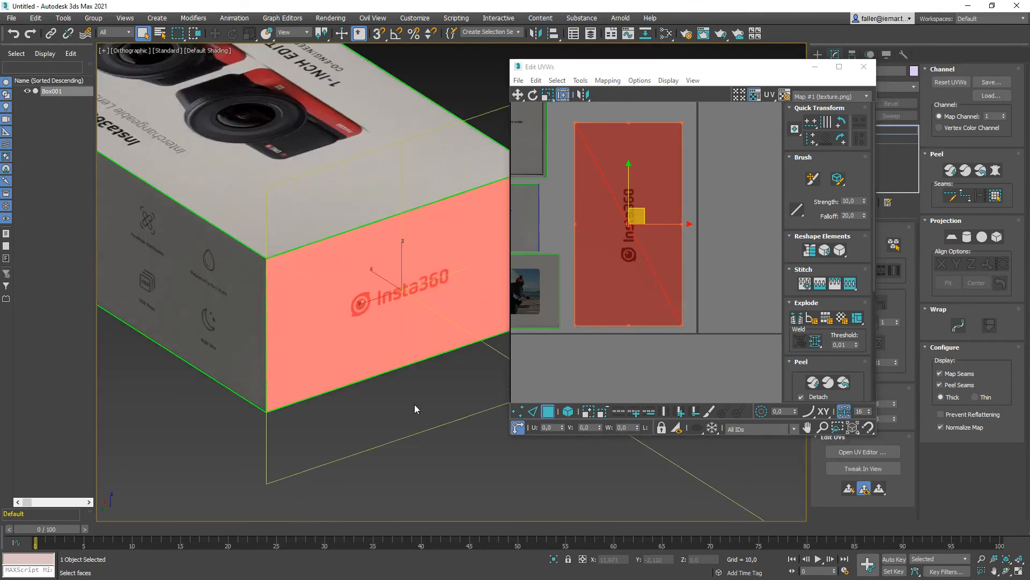
pyautogui.scroll(-5, 415, 404)
# Step: Select the box's opposite short end face and move its UVs onto the same Insta360 logo panel
pyautogui.click(418, 425)
pyautogui.keyDown('alt'); pyautogui.moveTo(405, 378); pyautogui.dragTo(539, 378, button='middle'); pyautogui.keyUp('alt')
pyautogui.click(347, 377)
pyautogui.scroll(-4, 655, 264)
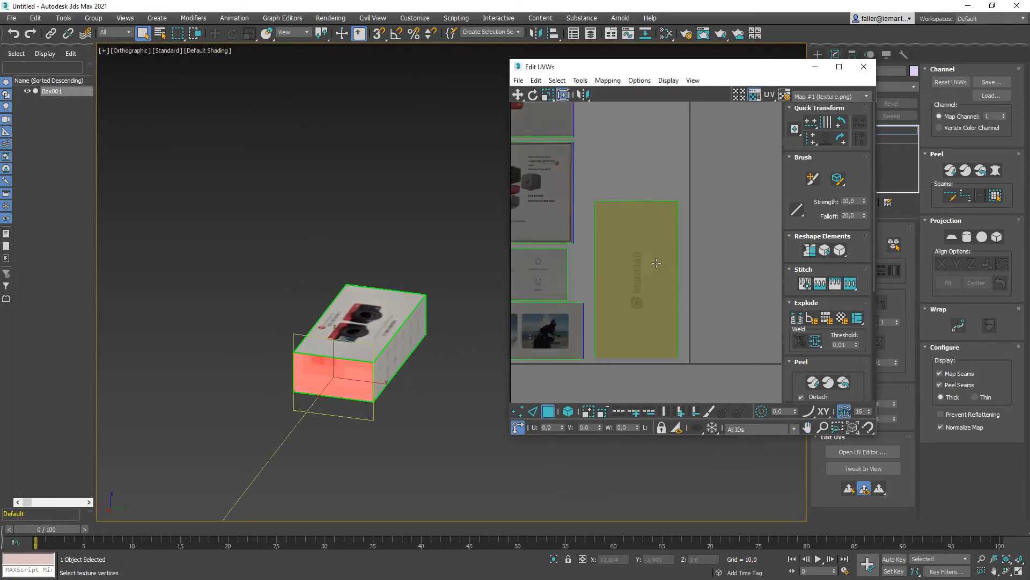
pyautogui.moveTo(525, 152); pyautogui.dragTo(663, 252)
pyautogui.scroll(6, 664, 254)
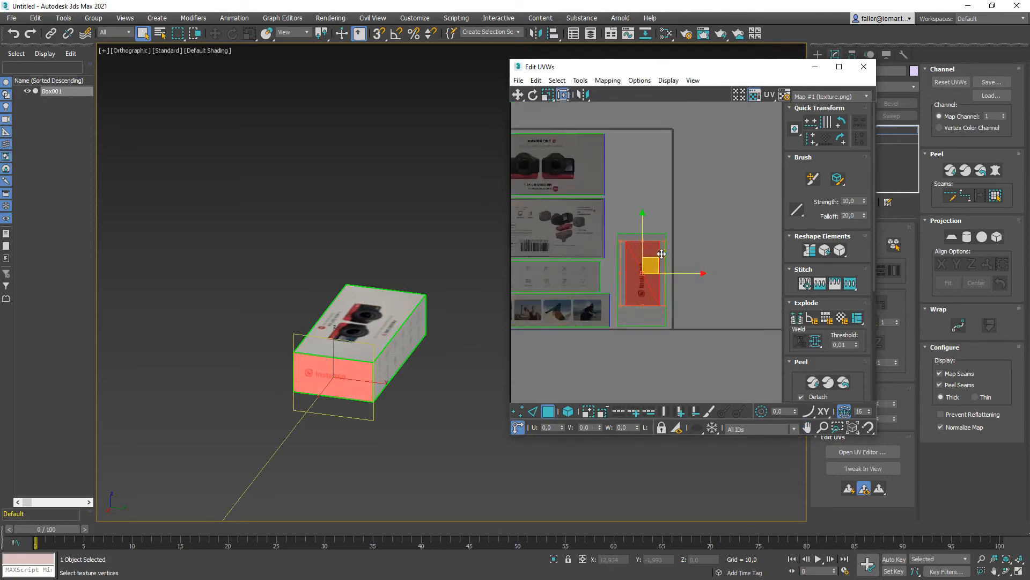
# Step: Align the end face's UVs with the Insta360 logo panel's upper-left corner and scale them from the lower-right corner to cover the panel
pyautogui.moveTo(642, 277); pyautogui.dragTo(625, 259)
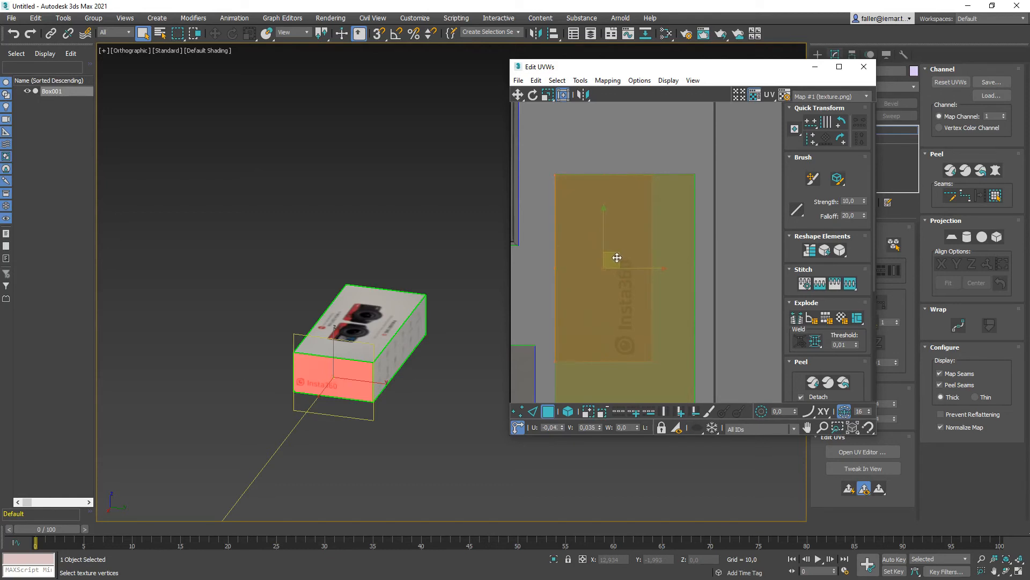
pyautogui.moveTo(617, 257); pyautogui.dragTo(594, 132, button='middle')
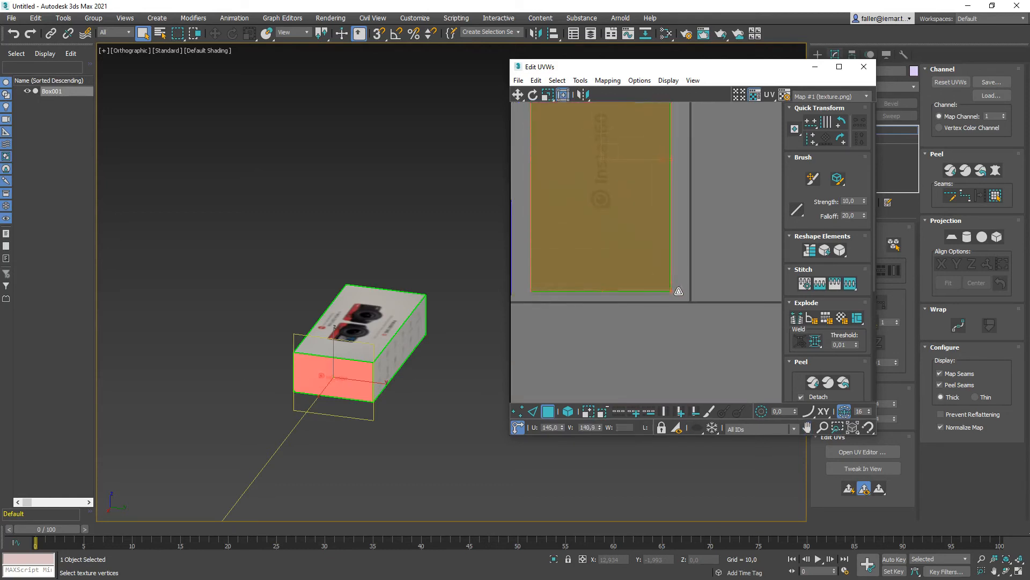
pyautogui.moveTo(677, 290); pyautogui.dragTo(675, 290)
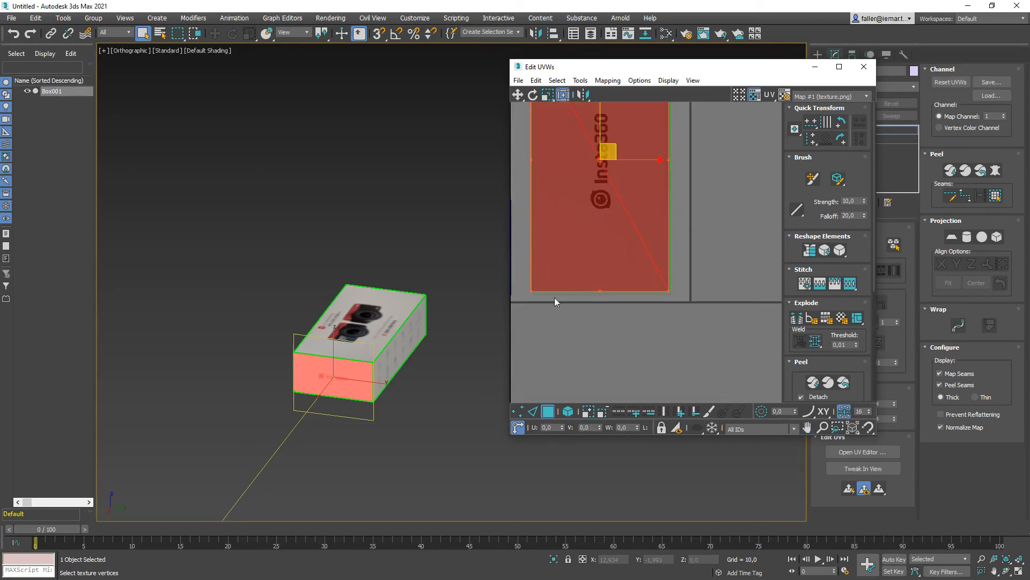
pyautogui.click(450, 460)
# Step: Examine the box's end, icon, photo and back faces to check the placement and orientation of their artwork
pyautogui.scroll(10, 444, 382)
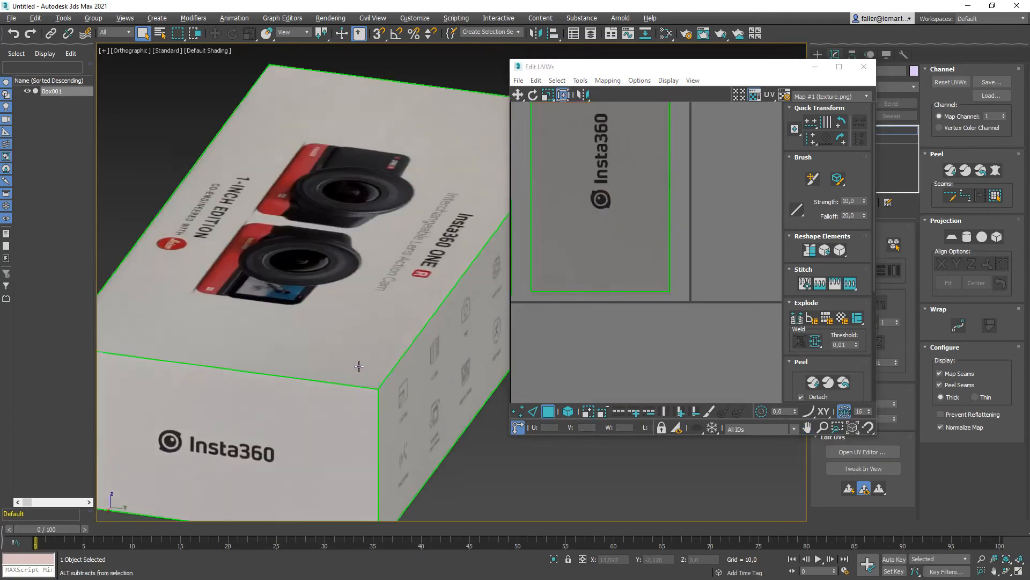
pyautogui.keyDown('alt'); pyautogui.moveTo(444, 382); pyautogui.dragTo(347, 342, button='middle'); pyautogui.keyUp('alt')
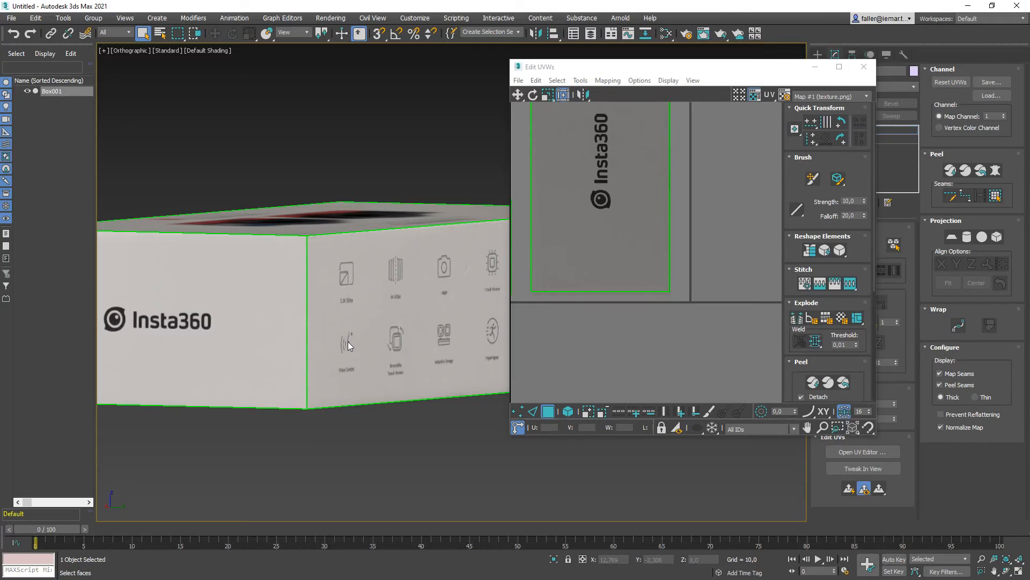
pyautogui.keyDown('alt'); pyautogui.moveTo(317, 225); pyautogui.dragTo(446, 283, button='middle'); pyautogui.keyUp('alt')
pyautogui.scroll(-6, 329, 266)
pyautogui.keyDown('alt'); pyautogui.moveTo(328, 268); pyautogui.dragTo(351, 147, button='middle'); pyautogui.keyUp('alt')
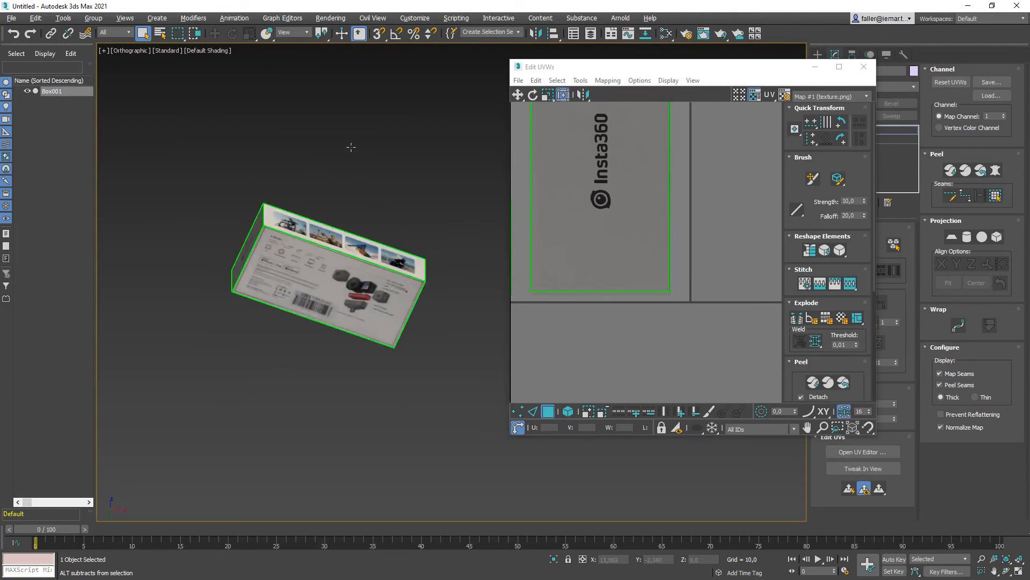
pyautogui.scroll(5, 330, 354)
pyautogui.scroll(-1, 329, 350)
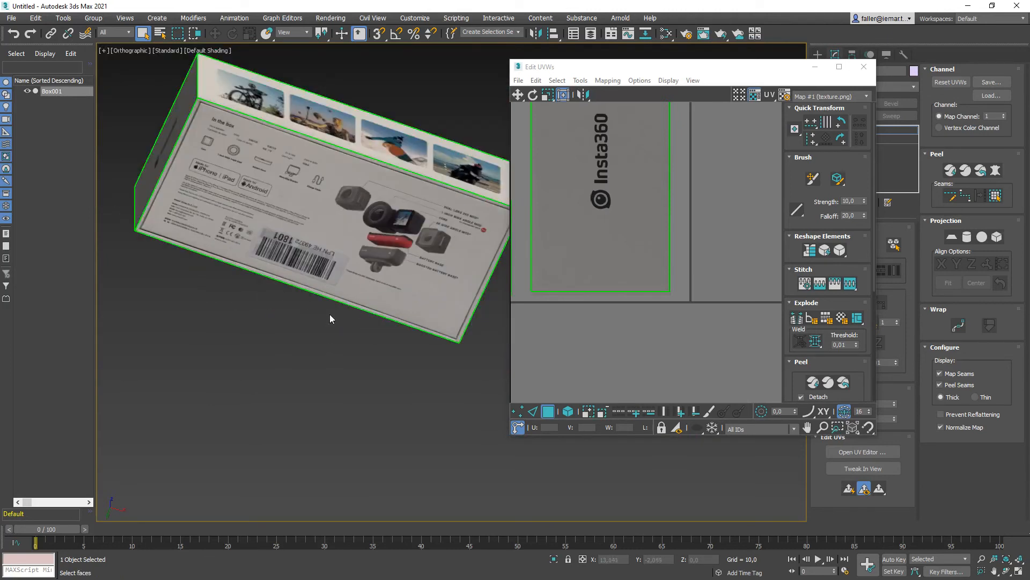
pyautogui.scroll(-4, 321, 178)
pyautogui.scroll(-4, 613, 277)
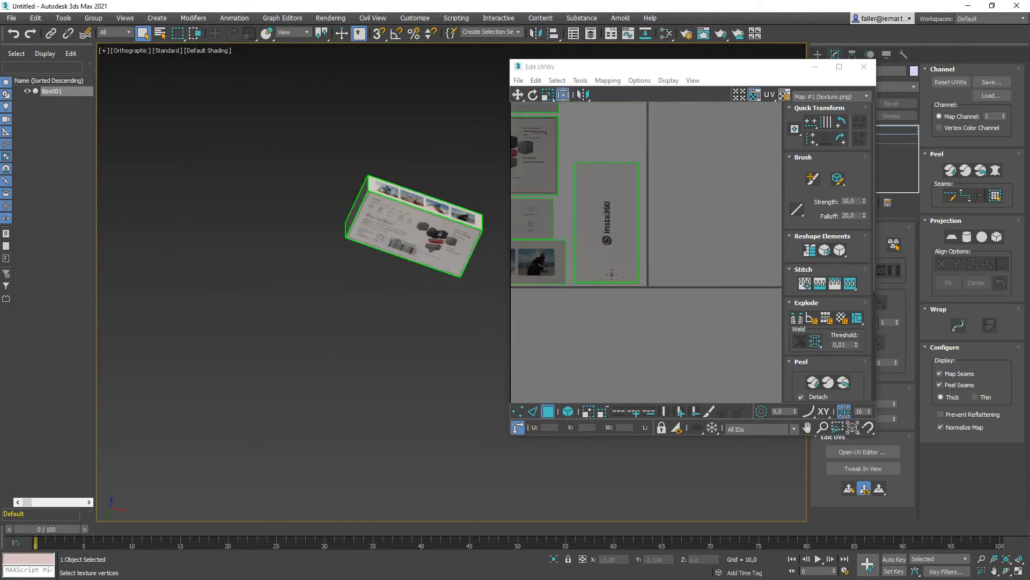
# Step: Select the back face's UVs on the barcode artwork and rotate them 180 degrees in place
pyautogui.scroll(5, 614, 278)
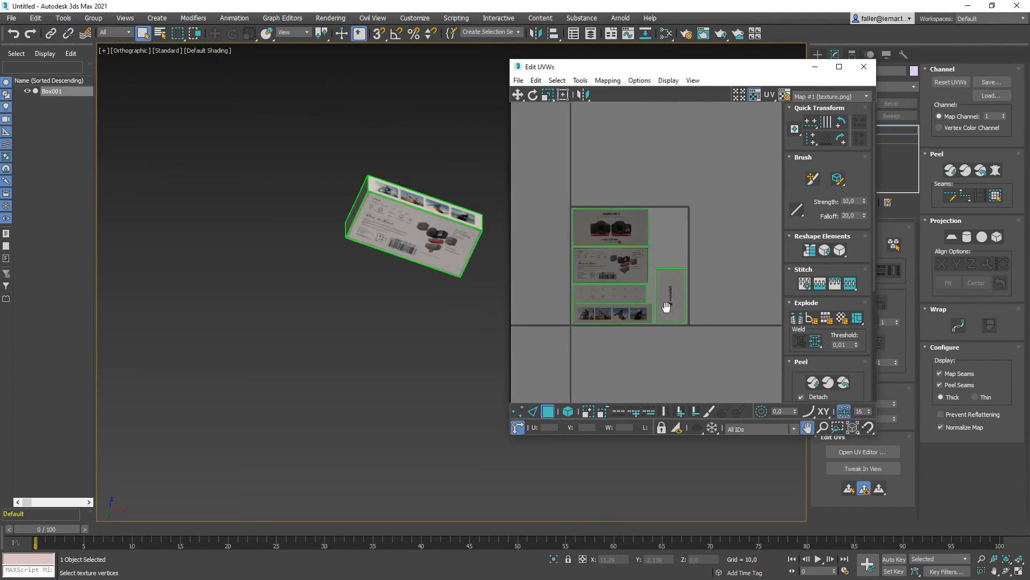
pyautogui.click(618, 272)
pyautogui.moveTo(614, 308); pyautogui.dragTo(674, 265, button='middle')
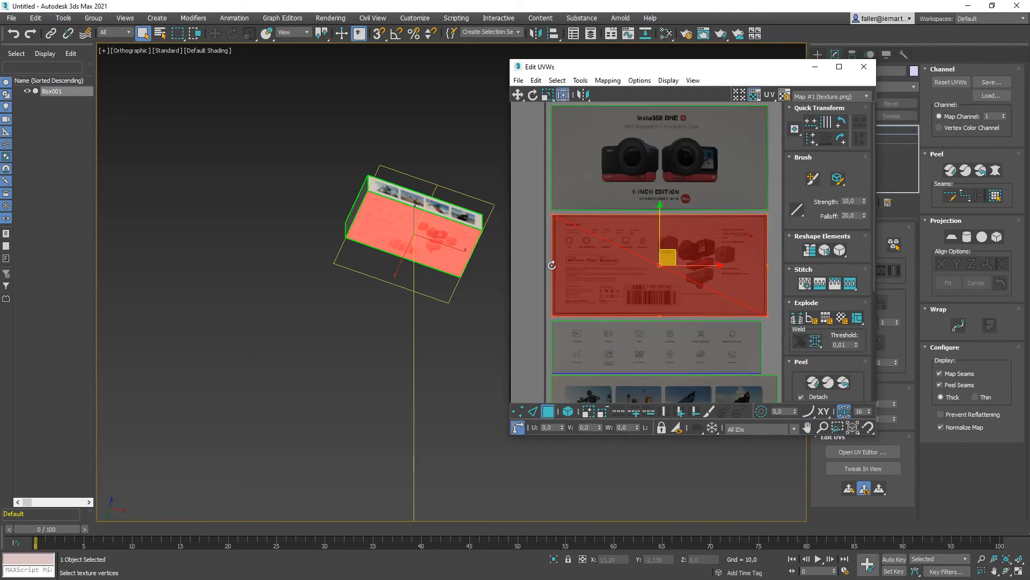
pyautogui.moveTo(551, 265); pyautogui.dragTo(768, 265)
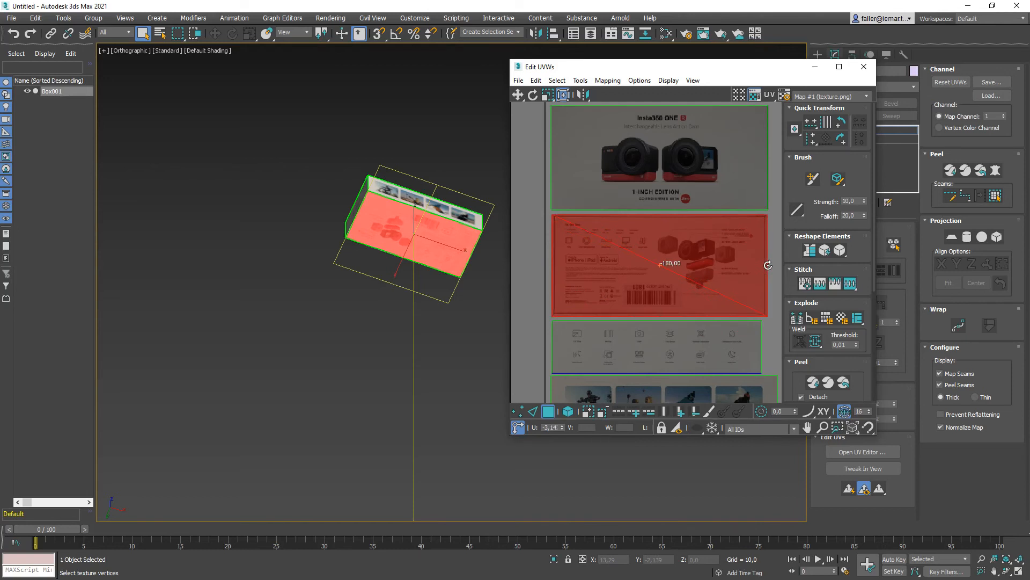
pyautogui.moveTo(768, 265); pyautogui.dragTo(766, 265)
# Step: Fit the back face's UVs to the barcode panel by aligning the upper-left corner and scaling from the lower-right corner, and deselect them
pyautogui.scroll(6, 569, 249)
pyautogui.moveTo(570, 252); pyautogui.dragTo(565, 245)
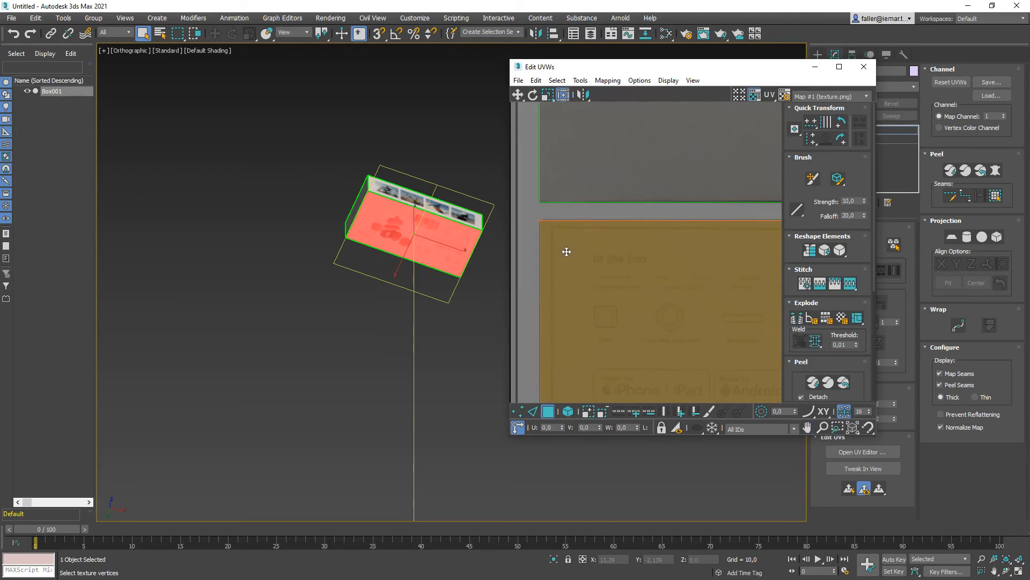
pyautogui.scroll(-5, 567, 251)
pyautogui.scroll(7, 722, 320)
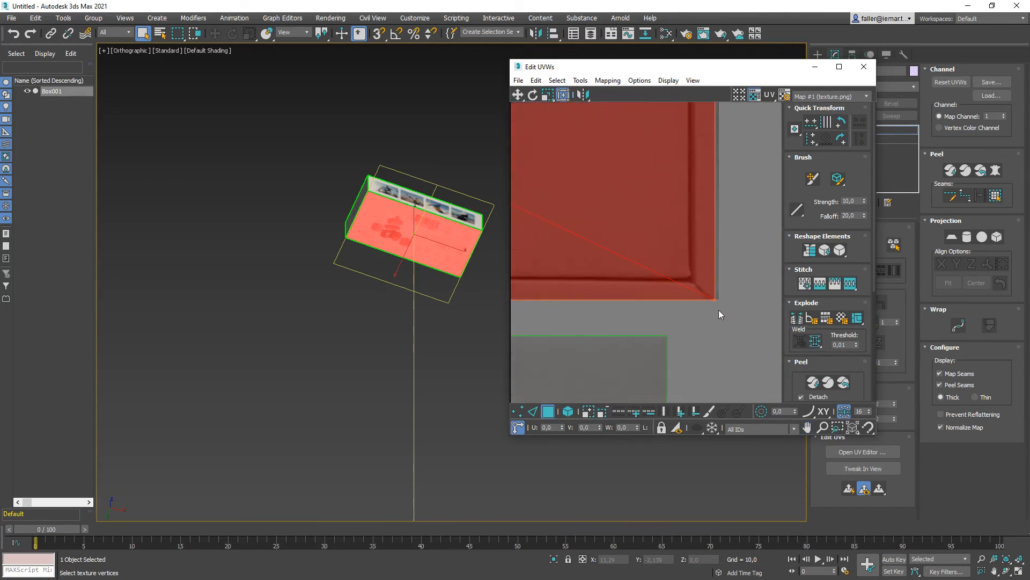
pyautogui.click(714, 298)
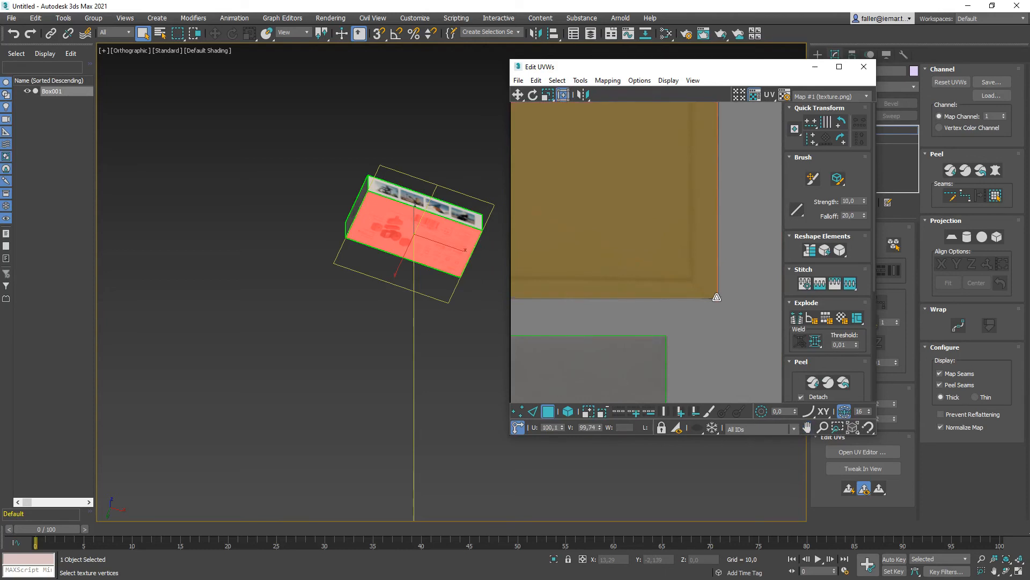
pyautogui.scroll(-6, 717, 297)
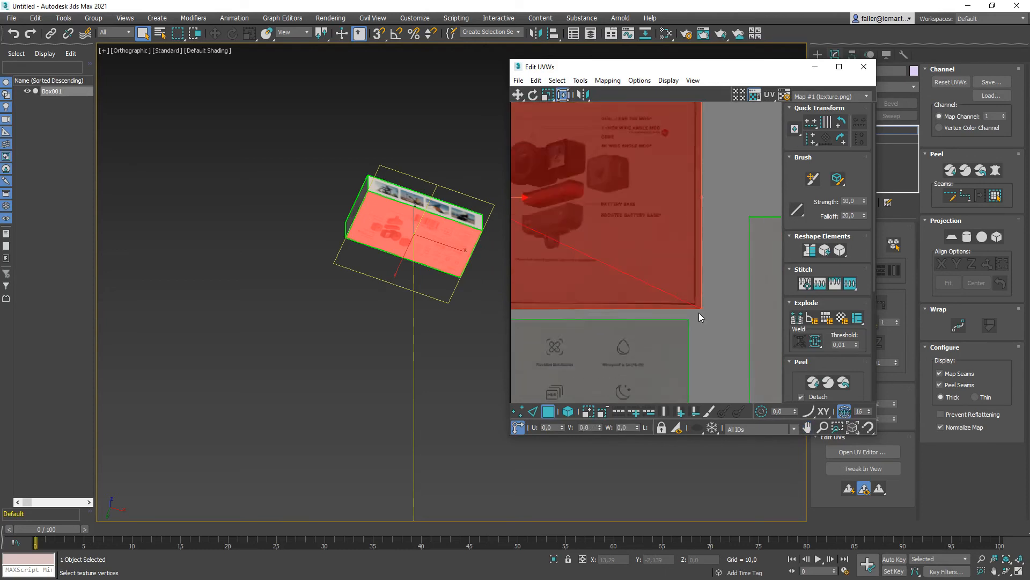
pyautogui.click(747, 231)
# Step: Check the finished UV layout and the artwork on the box, and close the UV editor
pyautogui.scroll(6, 387, 237)
pyautogui.scroll(3, 388, 238)
pyautogui.scroll(-6, 389, 238)
pyautogui.keyDown('alt'); pyautogui.moveTo(384, 238); pyautogui.dragTo(394, 324, button='middle'); pyautogui.keyUp('alt')
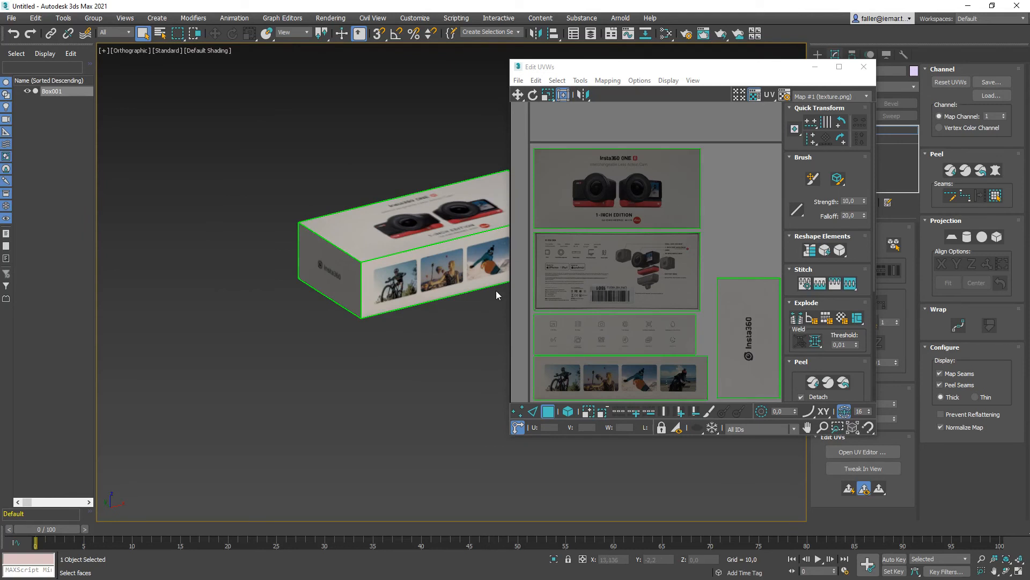
pyautogui.moveTo(454, 231); pyautogui.dragTo(329, 248, button='middle')
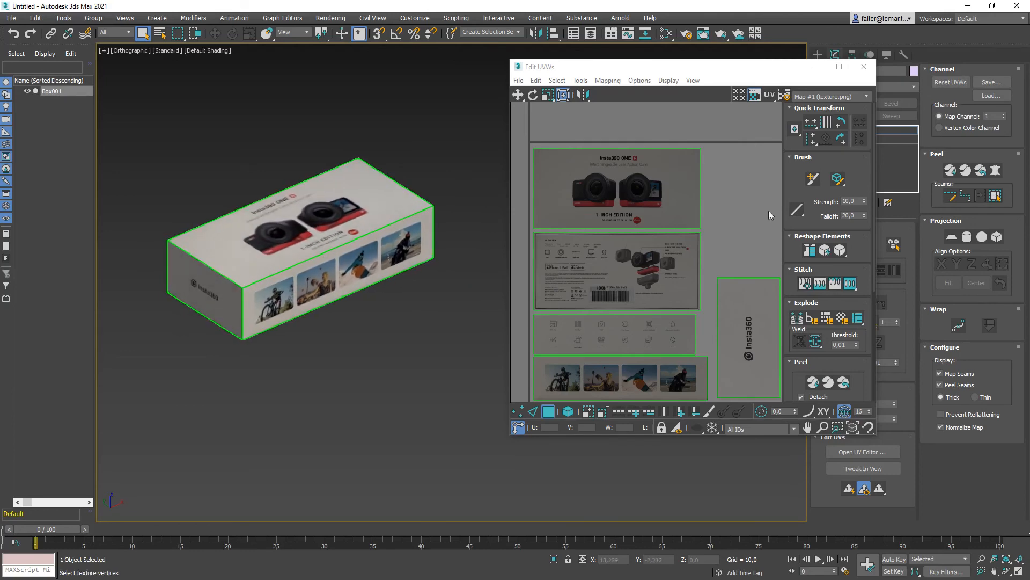
pyautogui.click(863, 67)
# Step: Inspect the textured box, leave the Unwrap UVW polygon selection level and deselect the box
pyautogui.scroll(10, 371, 249)
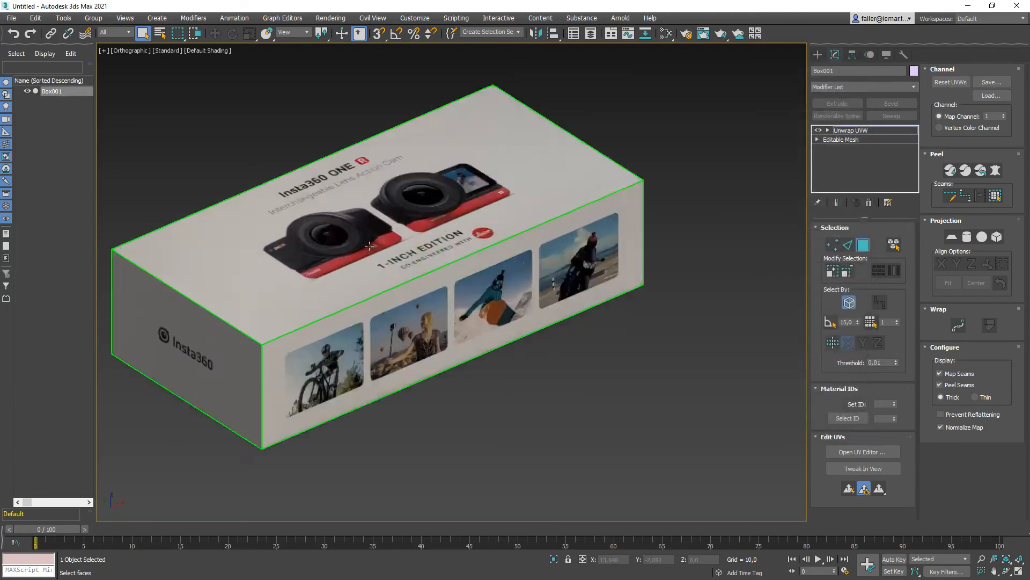
pyautogui.scroll(-10, 371, 249)
pyautogui.keyDown('alt'); pyautogui.moveTo(371, 250); pyautogui.dragTo(378, 271, button='middle'); pyautogui.keyUp('alt')
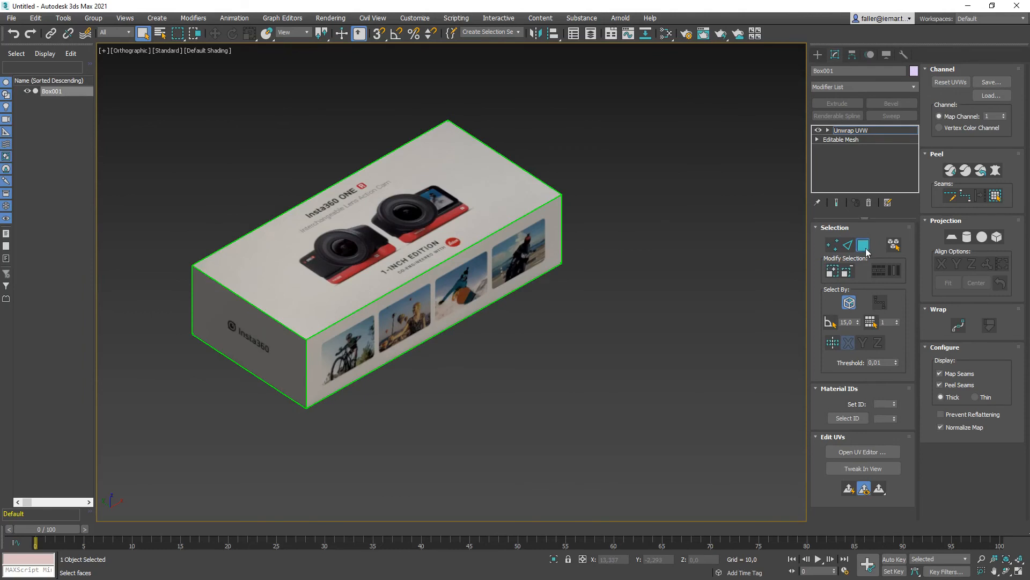
pyautogui.click(863, 245)
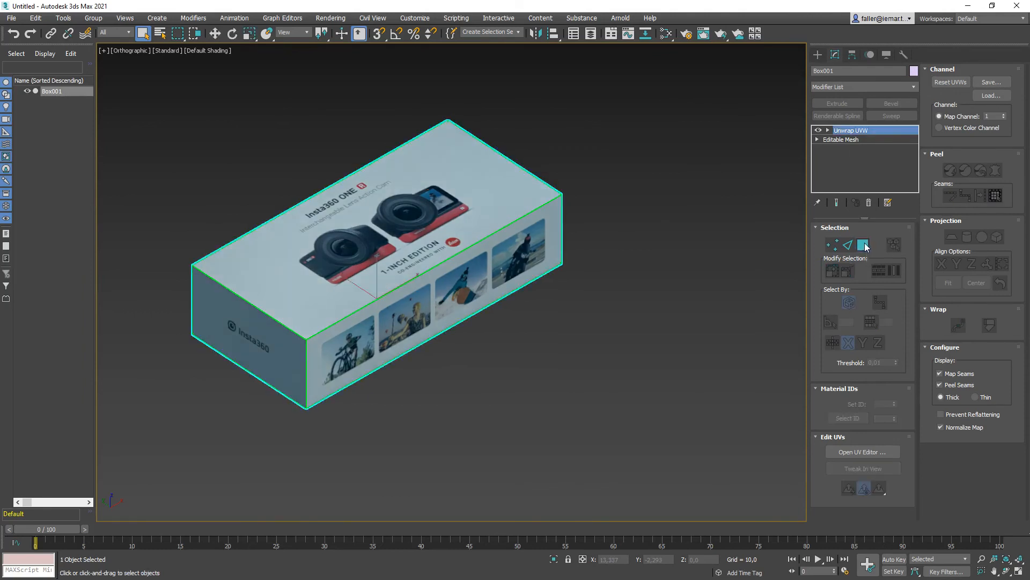
pyautogui.click(570, 384)
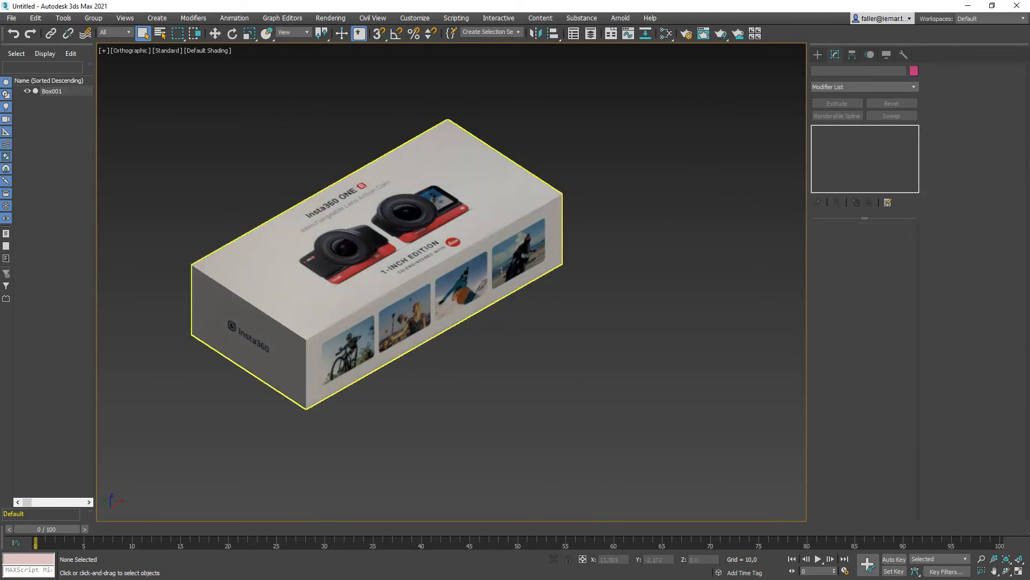
pyautogui.moveTo(387, 394)
pyautogui.keyDown('alt'); pyautogui.mouseDown(button='middle')
pyautogui.moveTo(501, 321)
pyautogui.moveTo(446, 364)
pyautogui.moveTo(350, 372)
pyautogui.moveTo(457, 379)
pyautogui.moveTo(501, 349)
pyautogui.moveTo(395, 308)
pyautogui.moveTo(385, 385)
pyautogui.moveTo(389, 359)
pyautogui.moveTo(388, 385)
pyautogui.moveTo(390, 376)
pyautogui.mouseUp(button='middle'); pyautogui.keyUp('alt')
# Step: Convert the textured box to an Editable Mesh to collapse its Unwrap UVW modifier, and deselect it
pyautogui.click(400, 277)
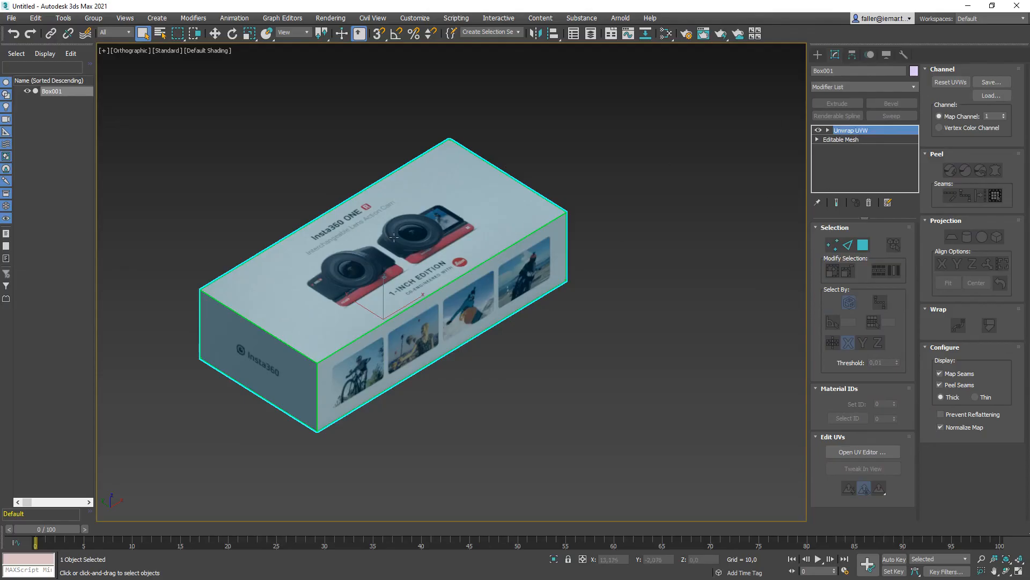
pyautogui.rightClick(398, 233)
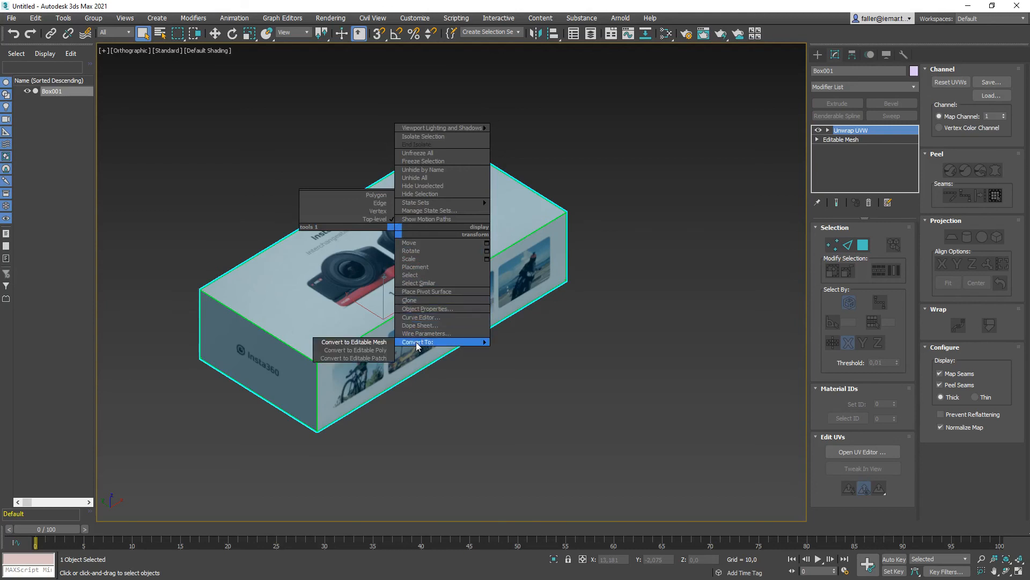
pyautogui.click(386, 342)
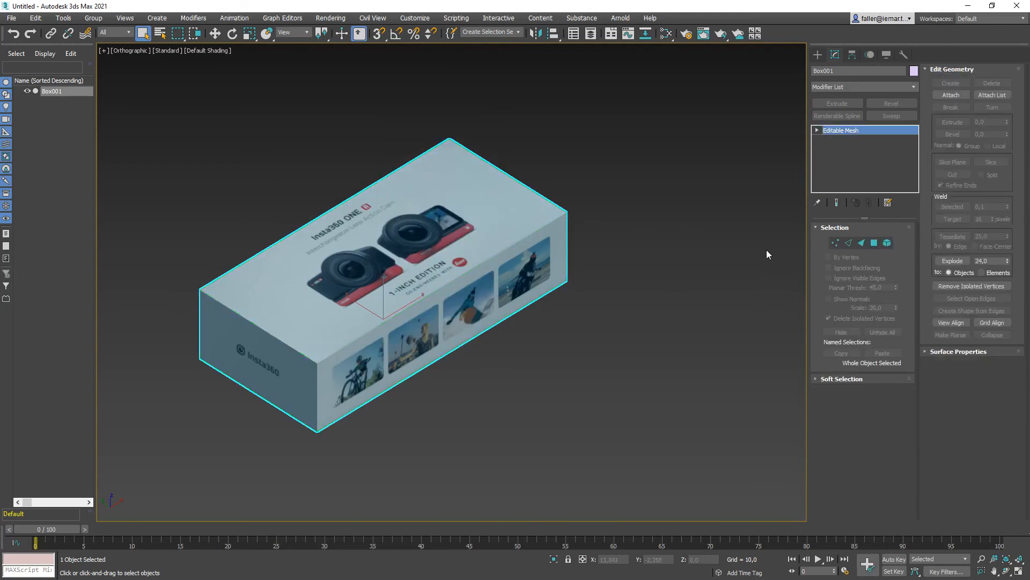
pyautogui.click(675, 358)
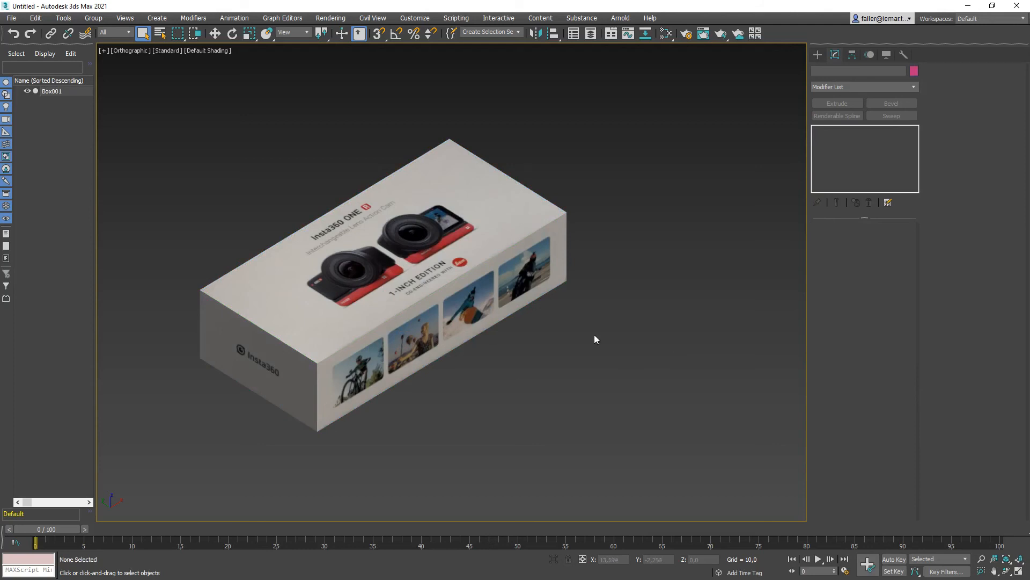
# Step: Add a new Unwrap UVW modifier to the collapsed box and open its UV editor
pyautogui.keyDown('alt'); pyautogui.moveTo(408, 274); pyautogui.dragTo(386, 241, button='middle'); pyautogui.keyUp('alt')
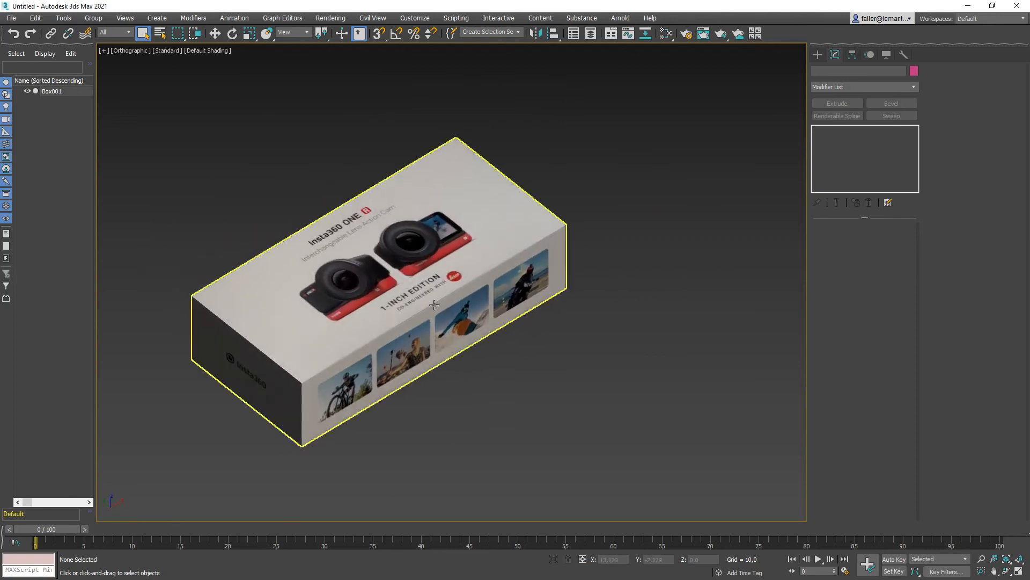
pyautogui.moveTo(394, 335)
pyautogui.keyDown('alt'); pyautogui.mouseDown(button='middle')
pyautogui.moveTo(365, 332)
pyautogui.moveTo(403, 331)
pyautogui.mouseUp(button='middle'); pyautogui.keyUp('alt')
pyautogui.keyDown('alt'); pyautogui.moveTo(391, 271); pyautogui.dragTo(416, 257, button='middle'); pyautogui.keyUp('alt')
pyautogui.keyDown('alt'); pyautogui.moveTo(508, 216); pyautogui.dragTo(483, 235, button='middle'); pyautogui.keyUp('alt')
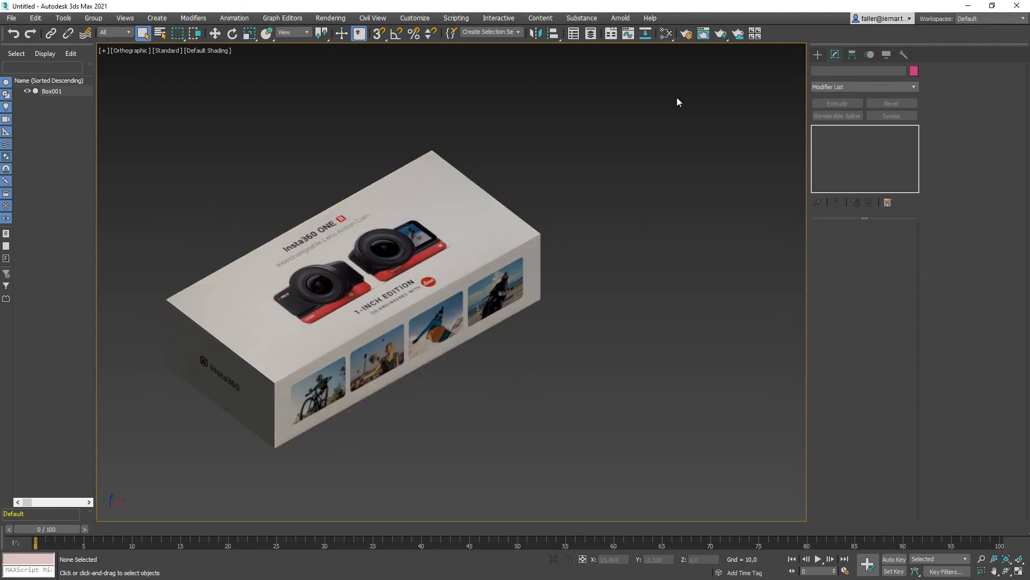
pyautogui.click(476, 221)
pyautogui.click(914, 87)
pyautogui.click(914, 87)
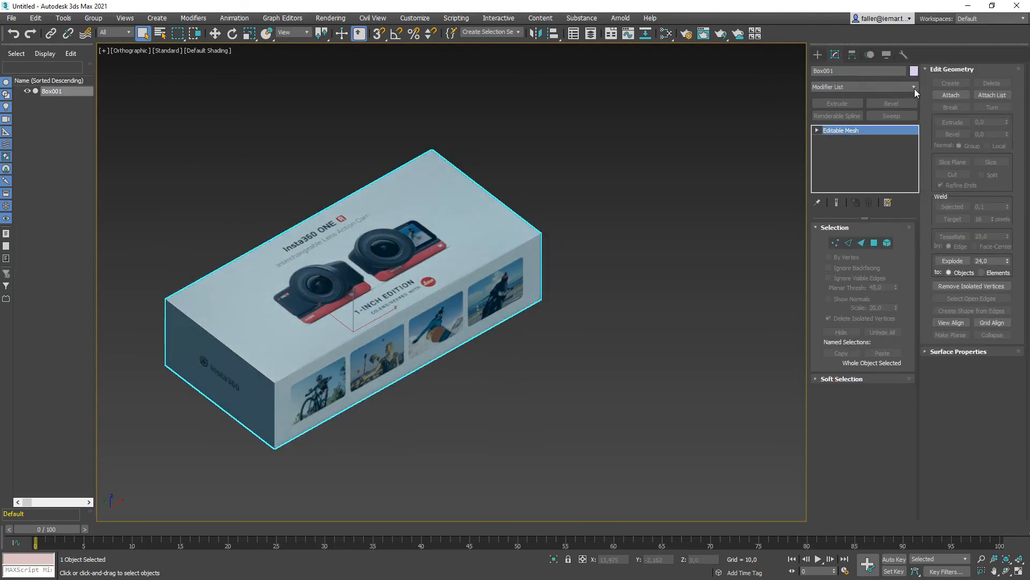
pyautogui.click(914, 86)
pyautogui.moveTo(912, 223); pyautogui.dragTo(916, 487)
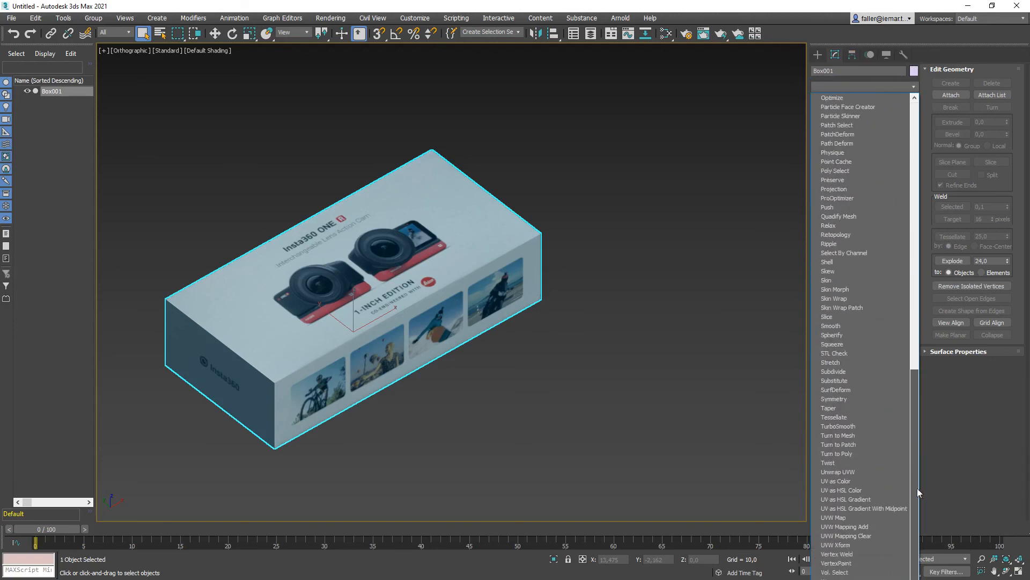
pyautogui.click(842, 472)
pyautogui.click(857, 453)
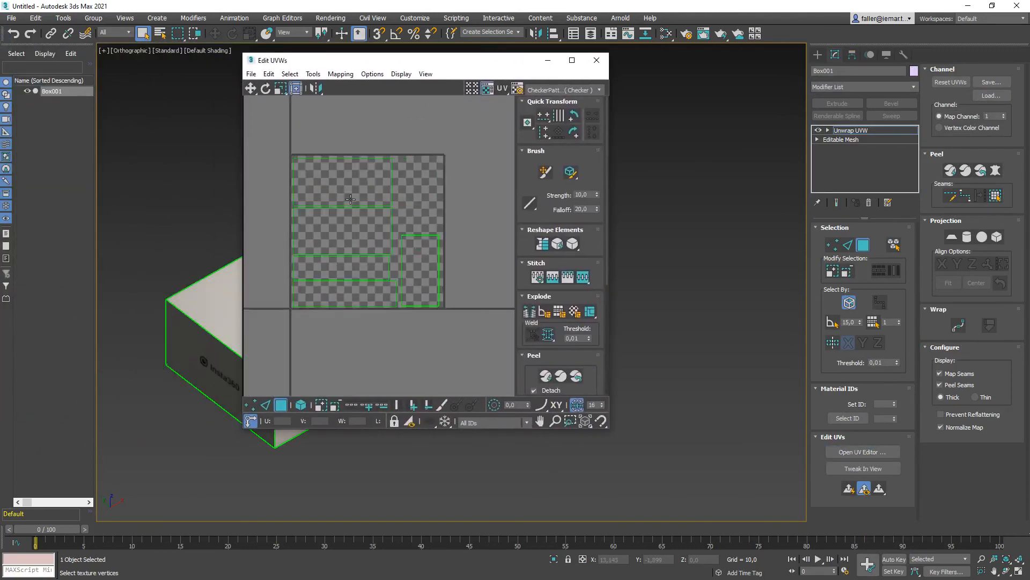
# Step: Show Map #1 (texture.png) behind the UVs, check the layout against the artwork and close the UV editor
pyautogui.scroll(4, 332, 246)
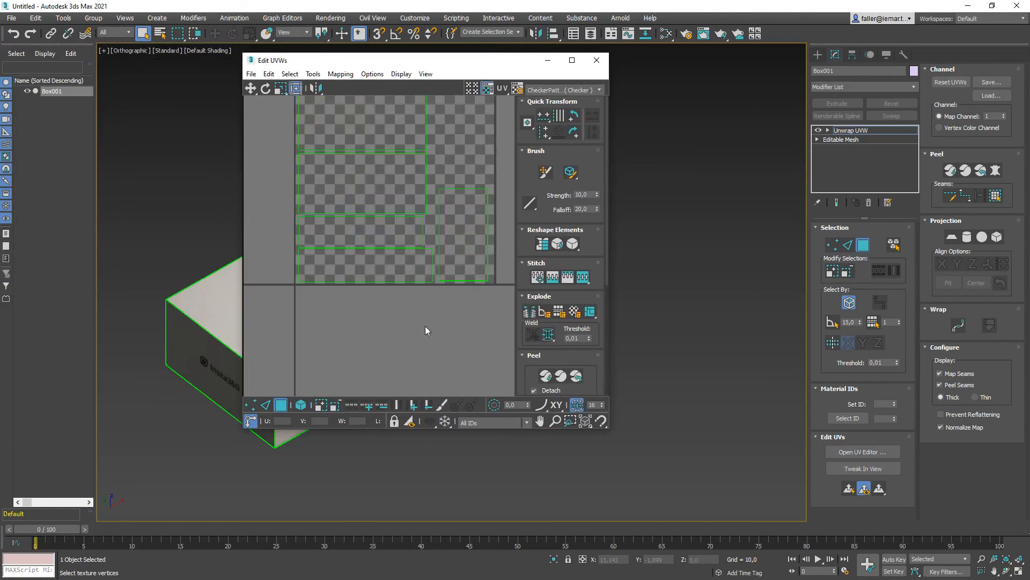
pyautogui.moveTo(425, 333); pyautogui.dragTo(420, 383, button='middle')
pyautogui.click(566, 92)
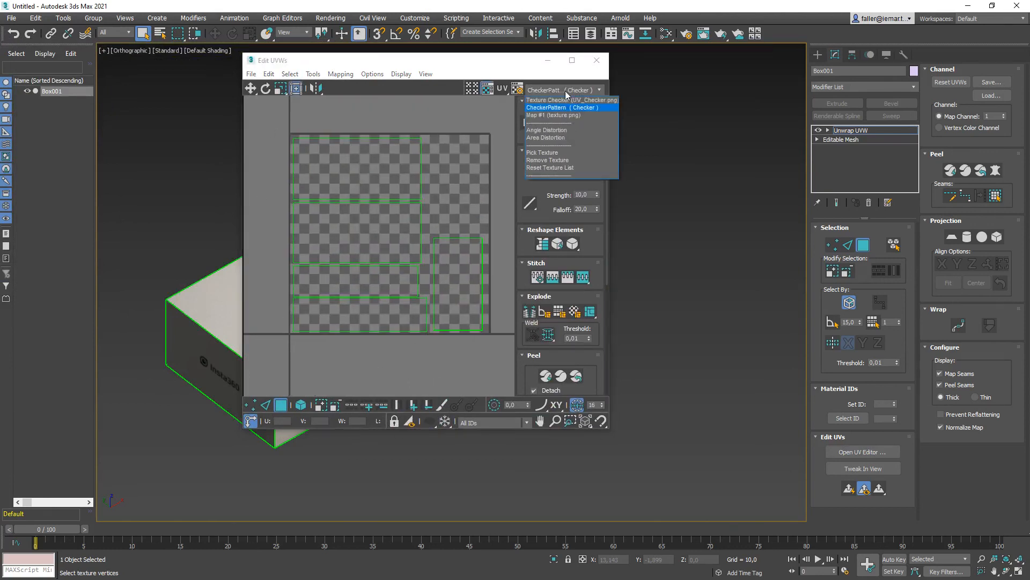
pyautogui.click(554, 115)
pyautogui.scroll(-2, 425, 296)
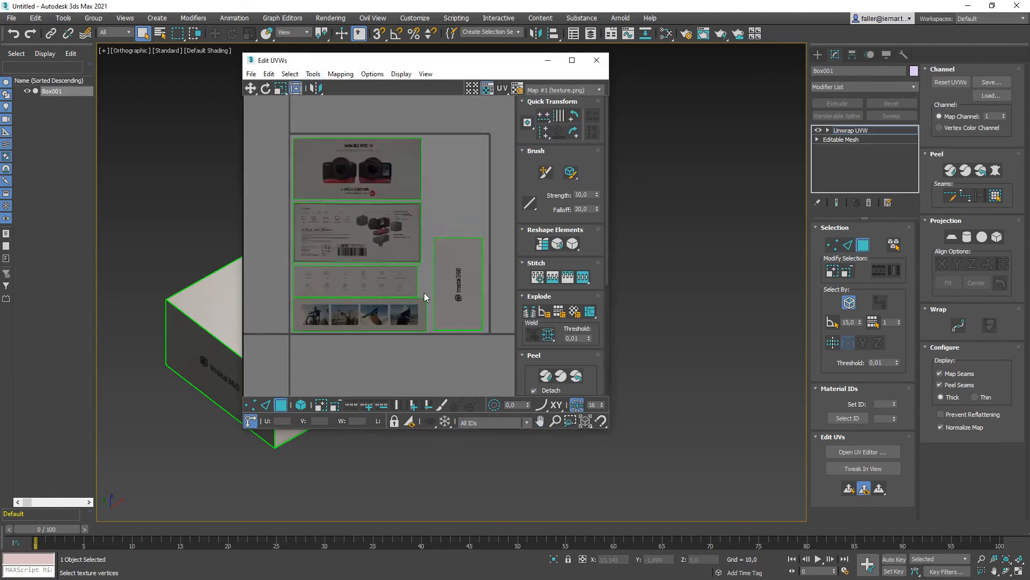
pyautogui.scroll(4, 425, 296)
pyautogui.click(597, 61)
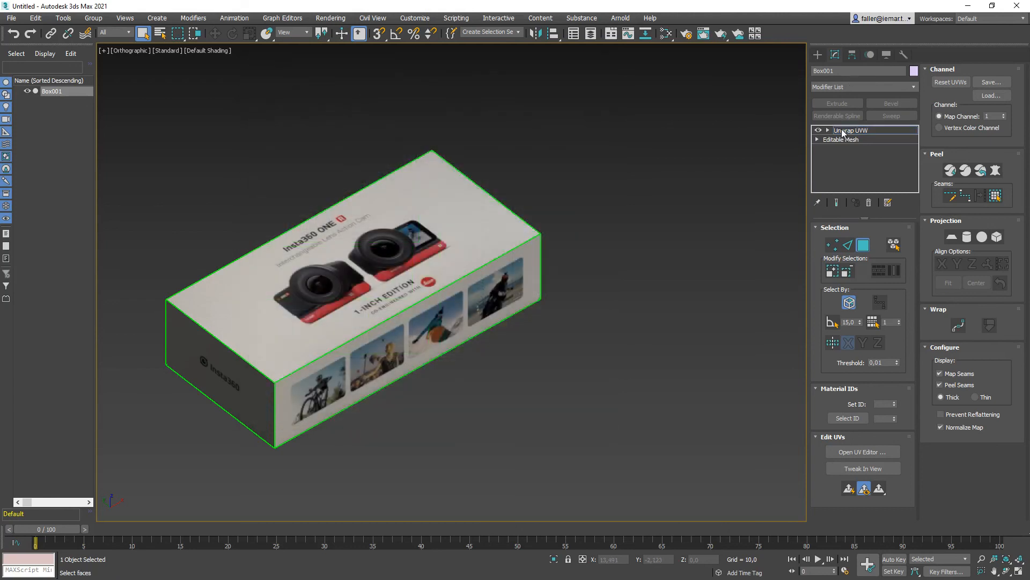